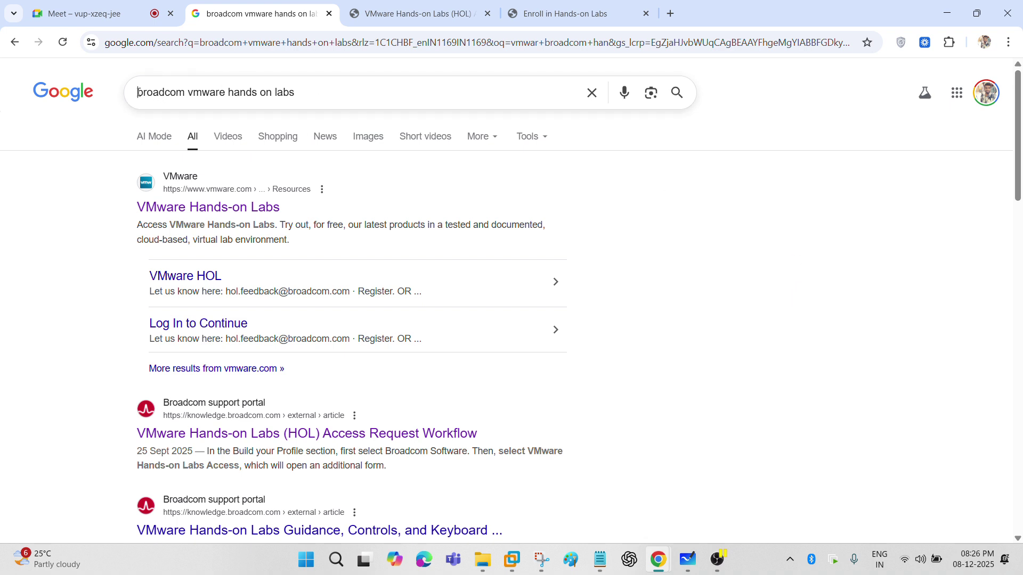
# Review the Google search results and pick out the HOL access request article title.
pyautogui.moveTo(137, 92); pyautogui.dragTo(306, 105)
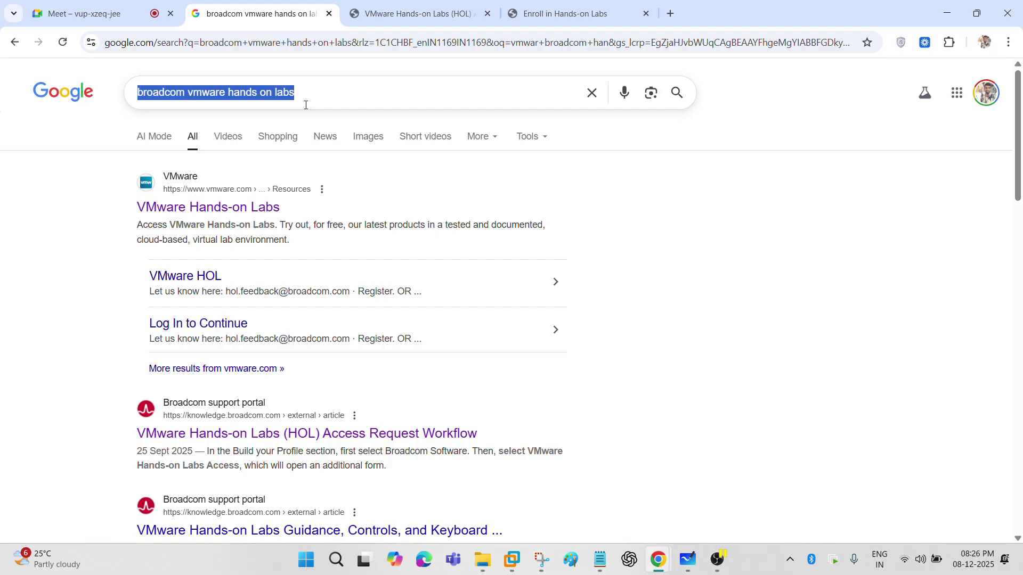
pyautogui.click(377, 26)
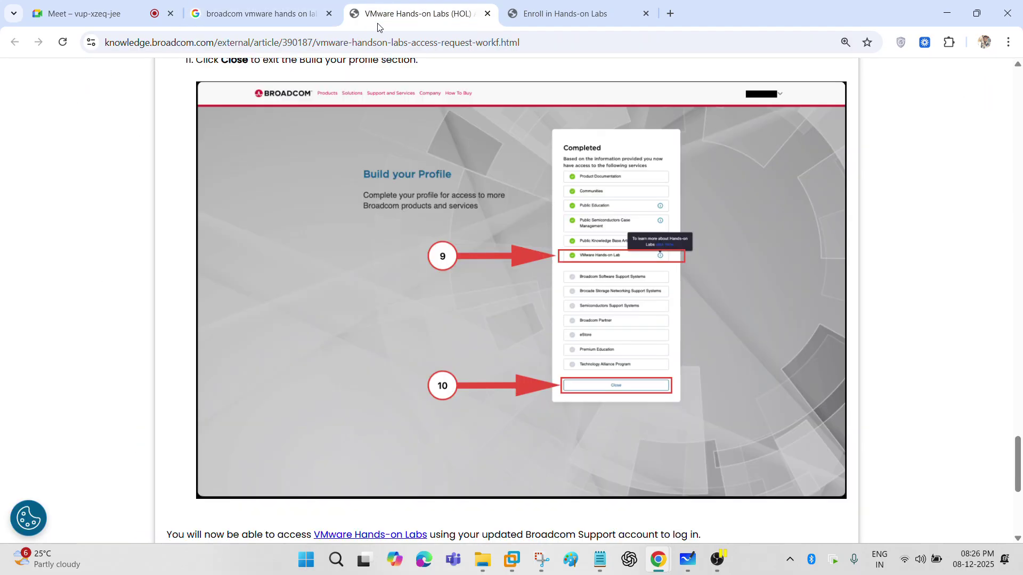
pyautogui.click(251, 14)
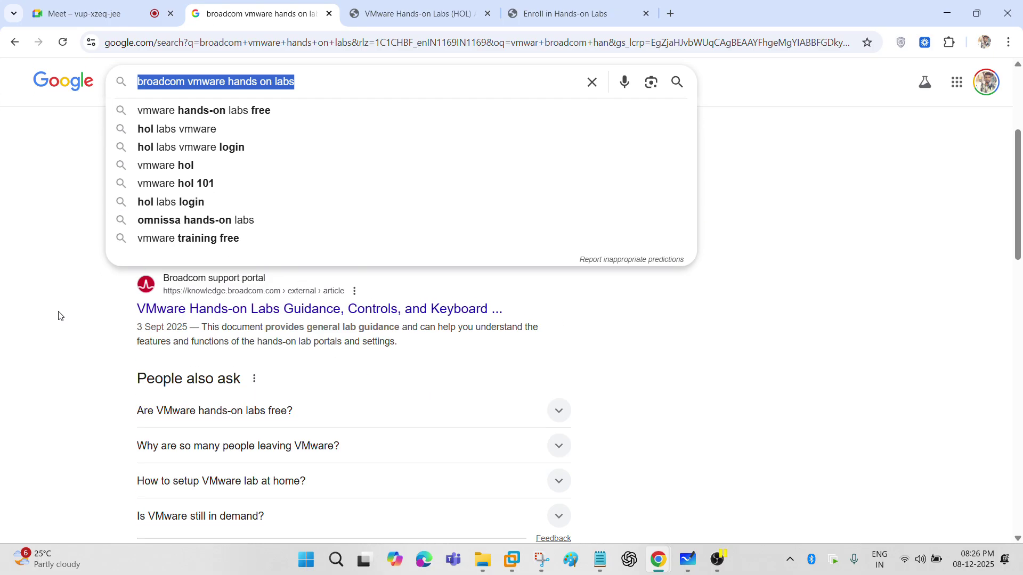
pyautogui.scroll(-1, 59, 315)
pyautogui.scroll(5, 41, 313)
pyautogui.scroll(-5, 41, 299)
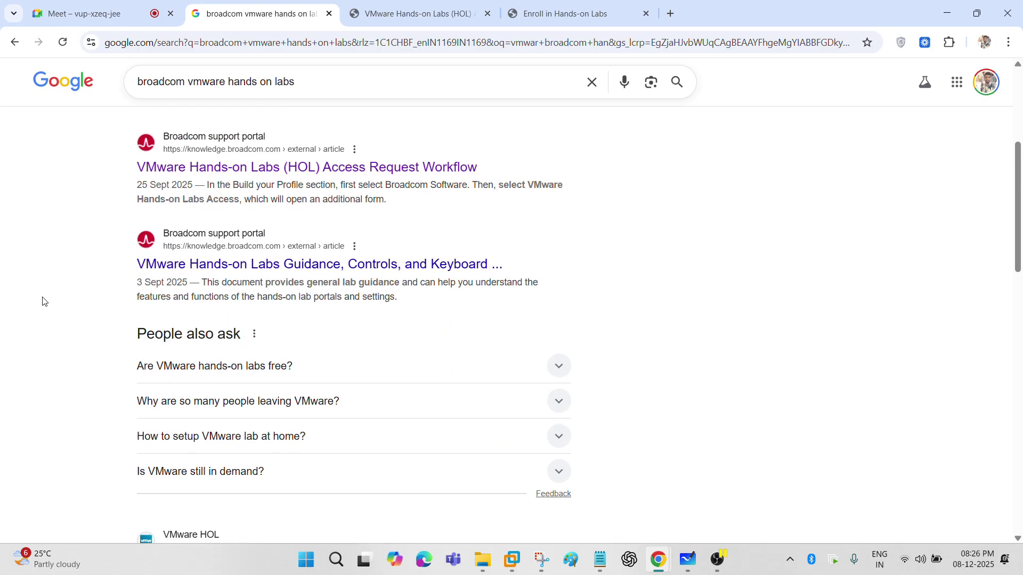
pyautogui.moveTo(114, 165); pyautogui.dragTo(712, 198)
pyautogui.click(756, 233)
# In the HOL access request article, highlight the key requirements and the support-portal instruction.
pyautogui.click(367, 20)
pyautogui.scroll(15, 253, 286)
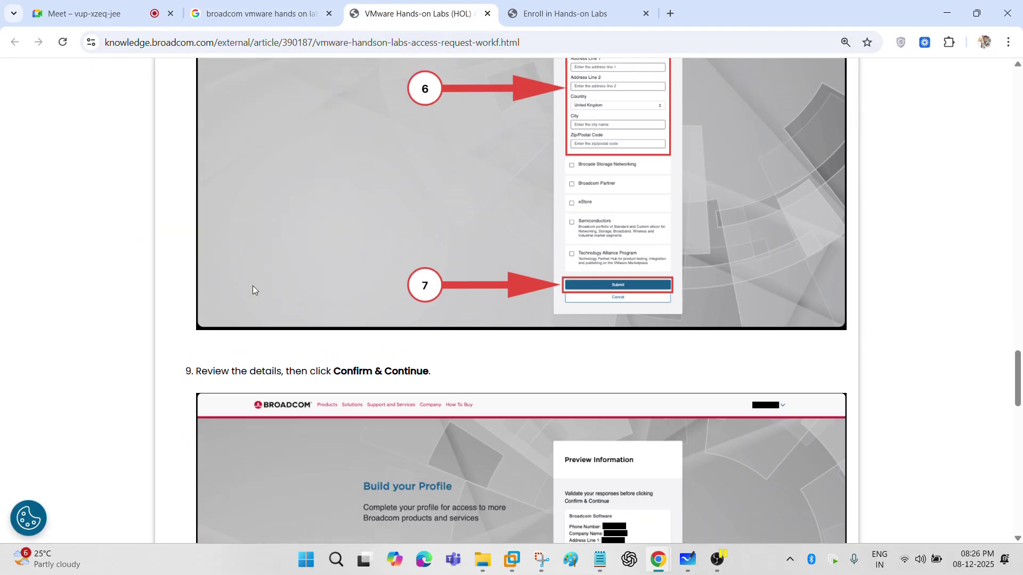
pyautogui.scroll(10, 267, 269)
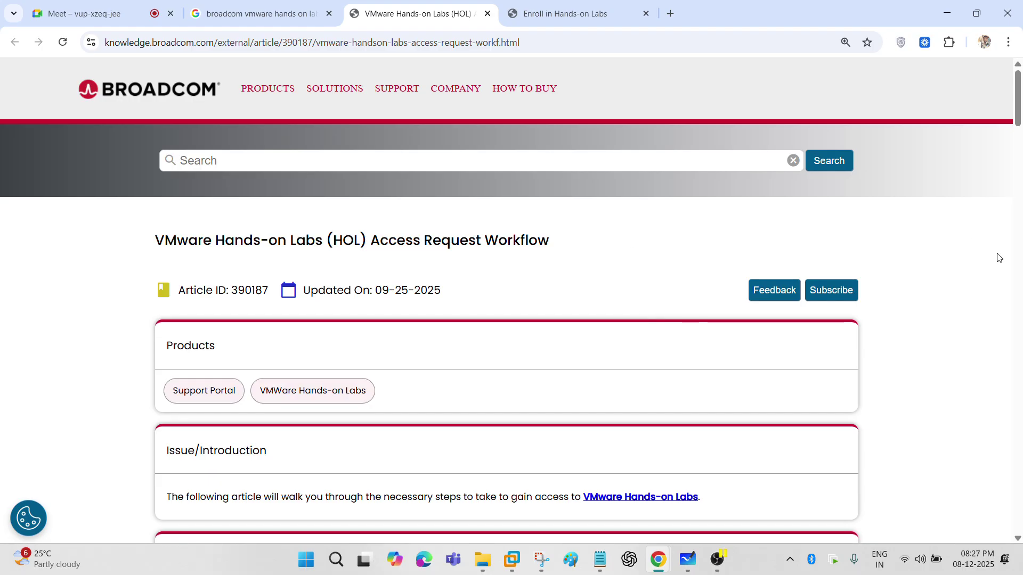
pyautogui.scroll(-10, 888, 276)
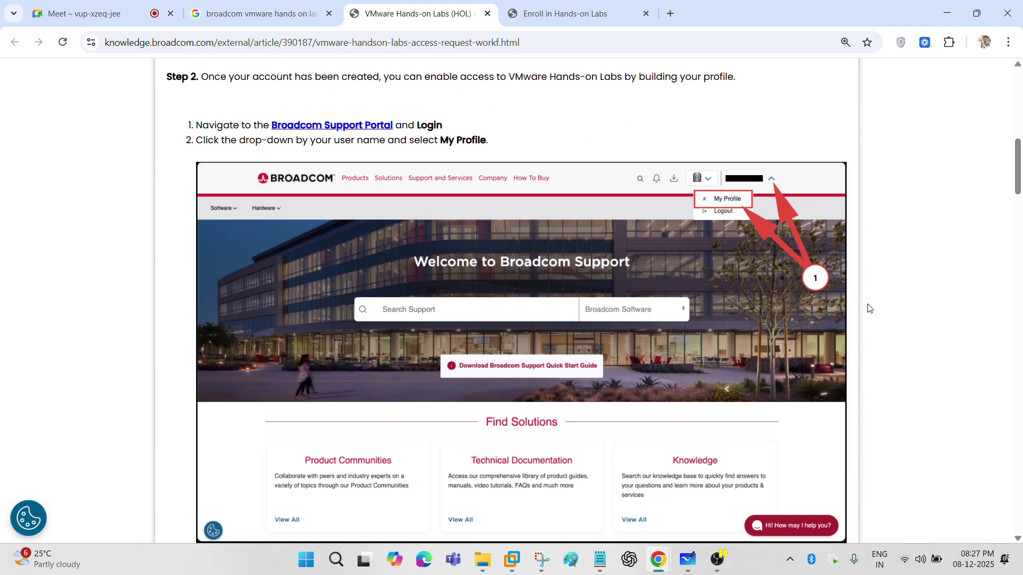
pyautogui.scroll(3, 867, 303)
pyautogui.moveTo(162, 214); pyautogui.dragTo(794, 305)
pyautogui.click(884, 313)
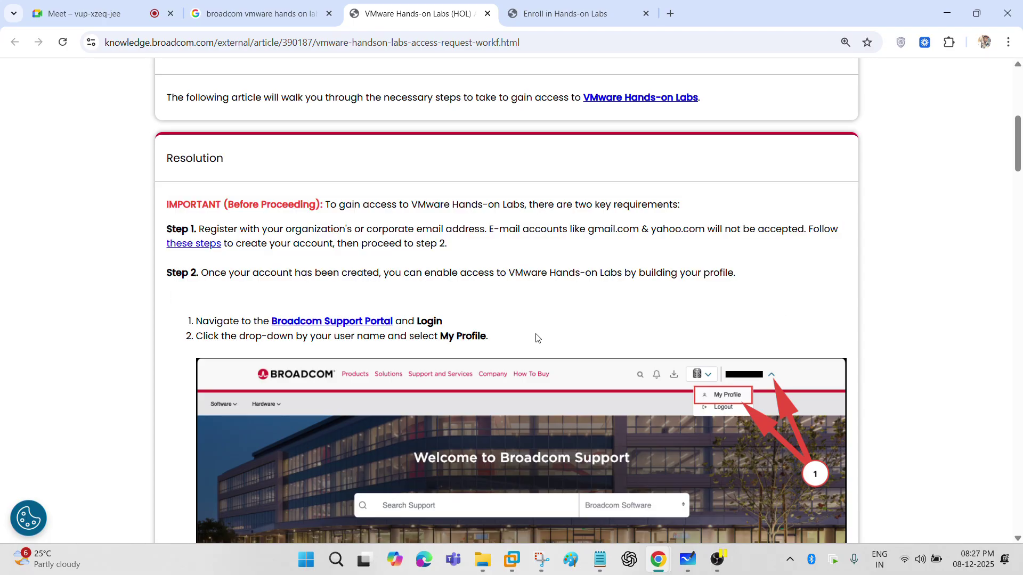
pyautogui.moveTo(195, 320); pyautogui.dragTo(469, 314)
# Scroll the article down to the Resolution section's Support Portal login steps.
pyautogui.scroll(-3, 521, 313)
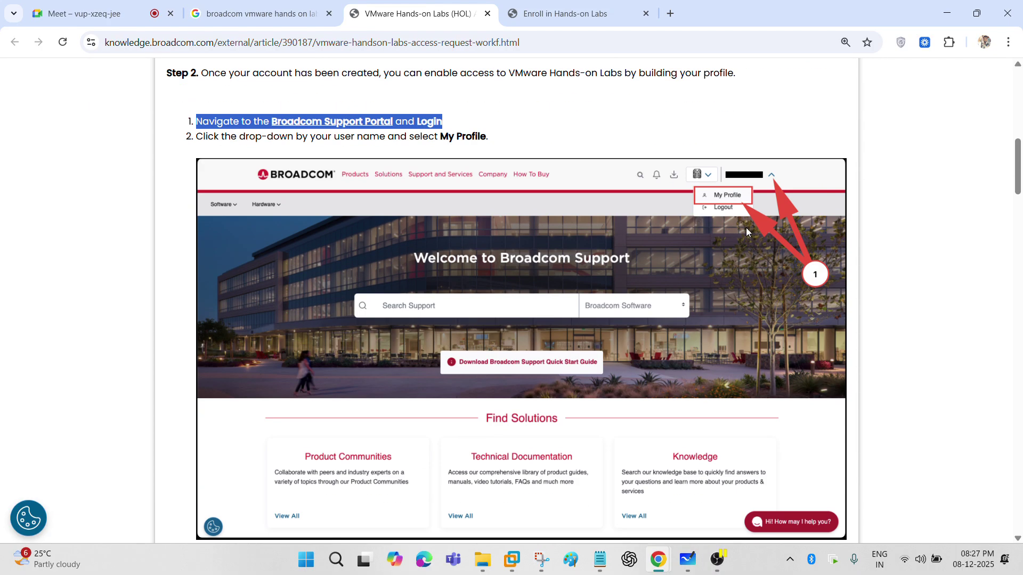
pyautogui.scroll(-8, 485, 189)
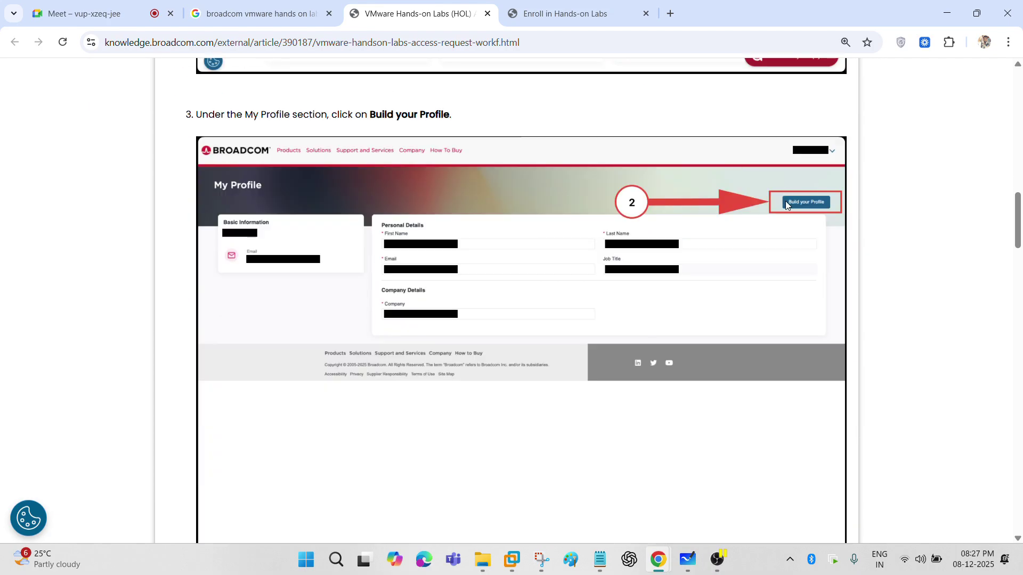
pyautogui.scroll(-1, 812, 371)
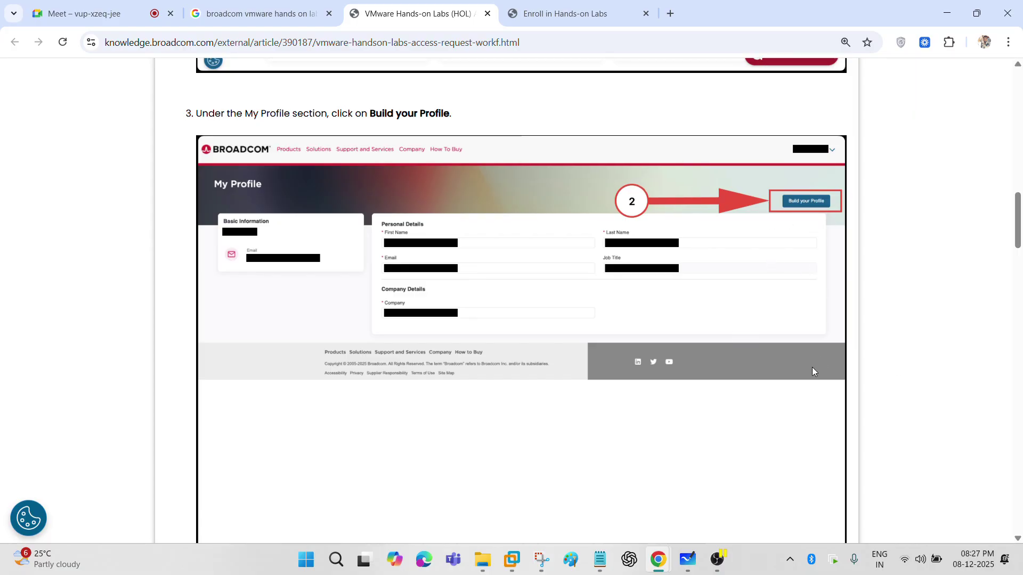
pyautogui.scroll(-20, 803, 366)
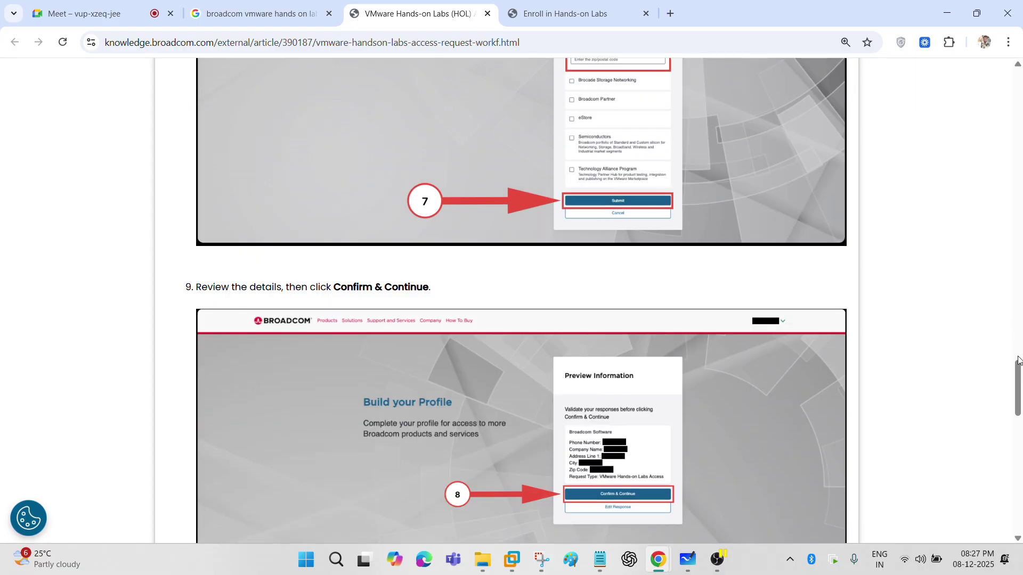
pyautogui.moveTo(1018, 384); pyautogui.dragTo(1018, 102)
pyautogui.scroll(-2, 849, 288)
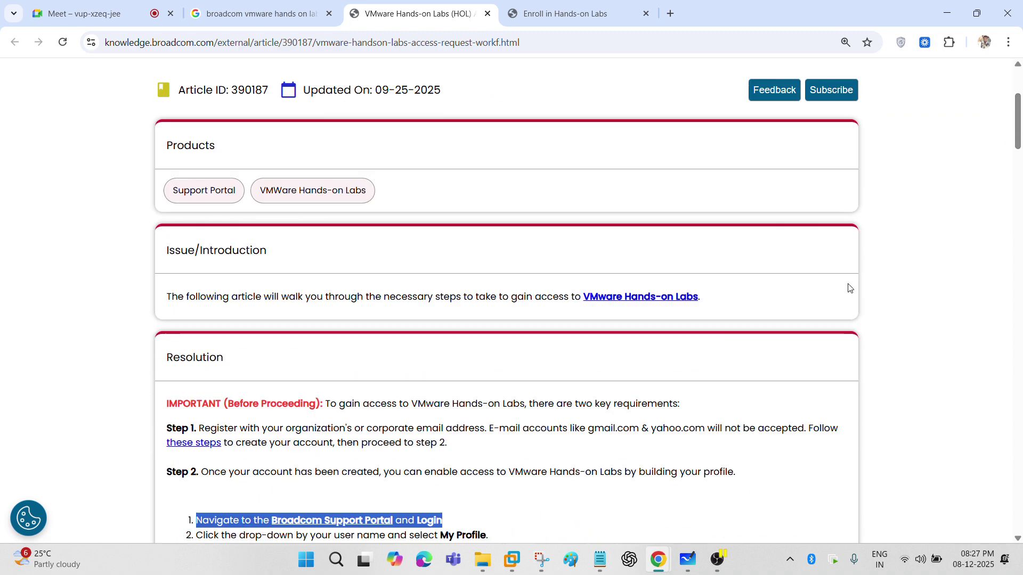
pyautogui.scroll(-4, 849, 288)
pyautogui.click(129, 301)
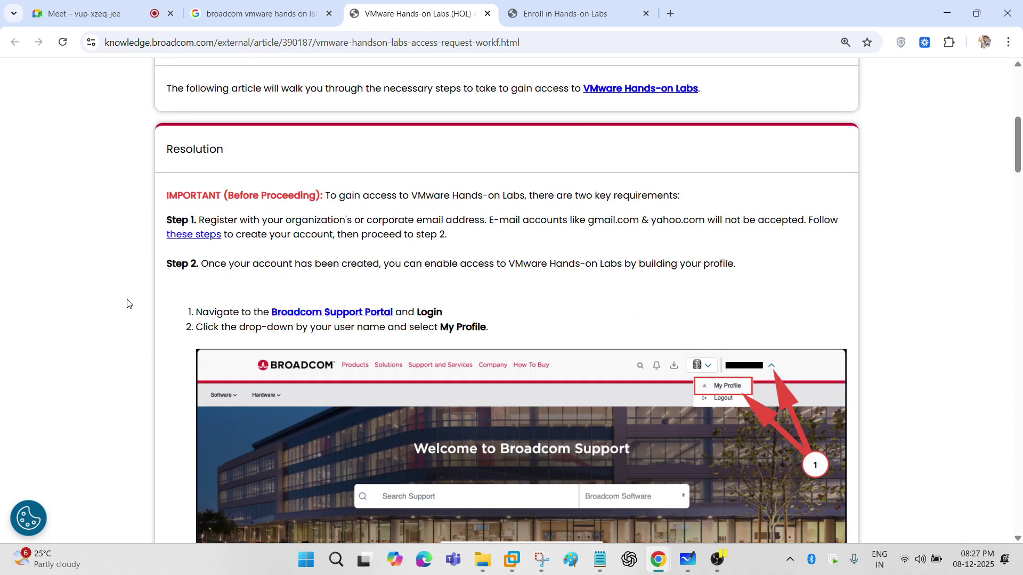
# Open the Broadcom Support Portal link in a new tab and start registering a Broadcom account.
pyautogui.click(329, 318)
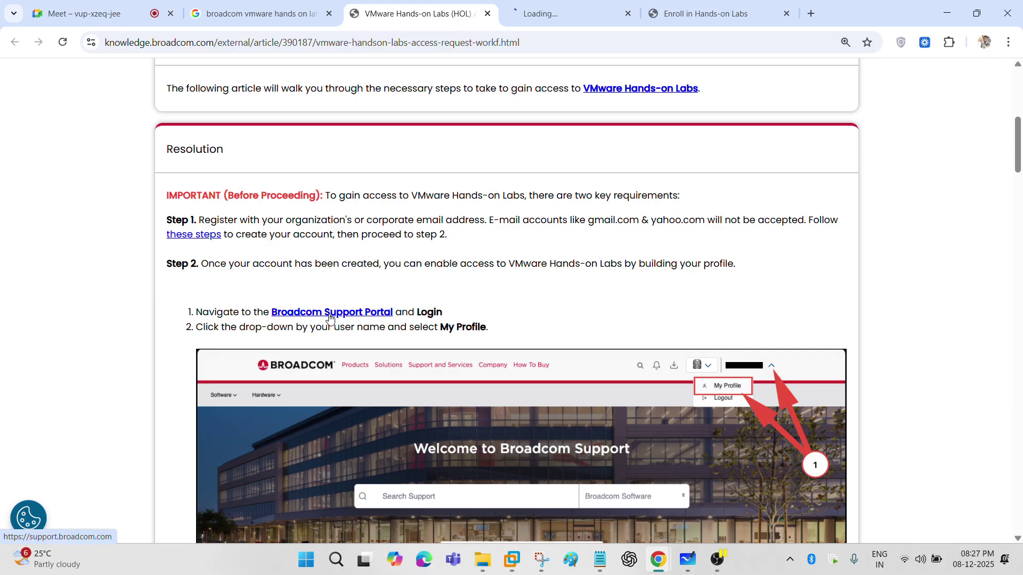
pyautogui.click(613, 22)
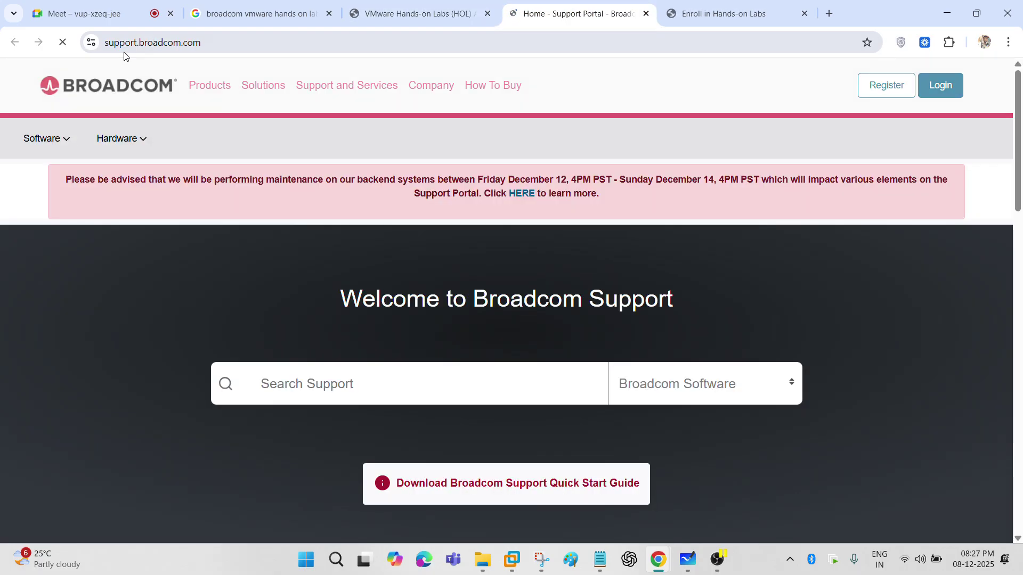
pyautogui.click(126, 45)
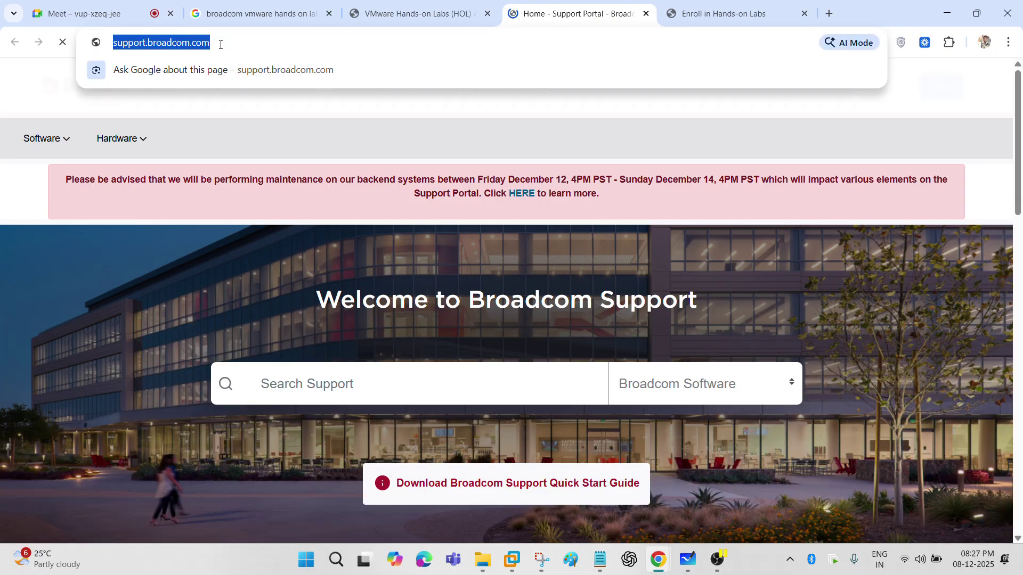
pyautogui.click(96, 270)
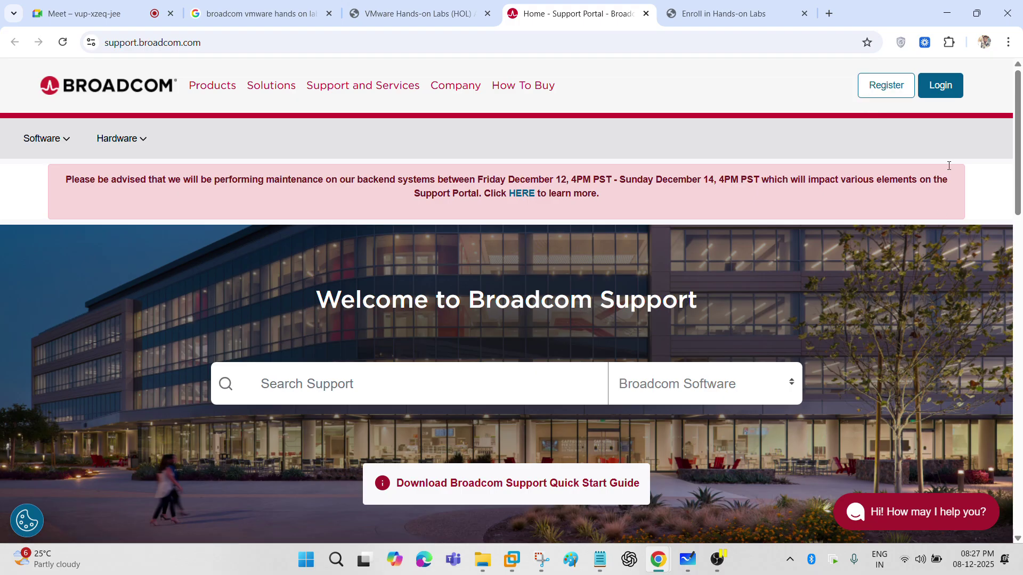
pyautogui.click(871, 94)
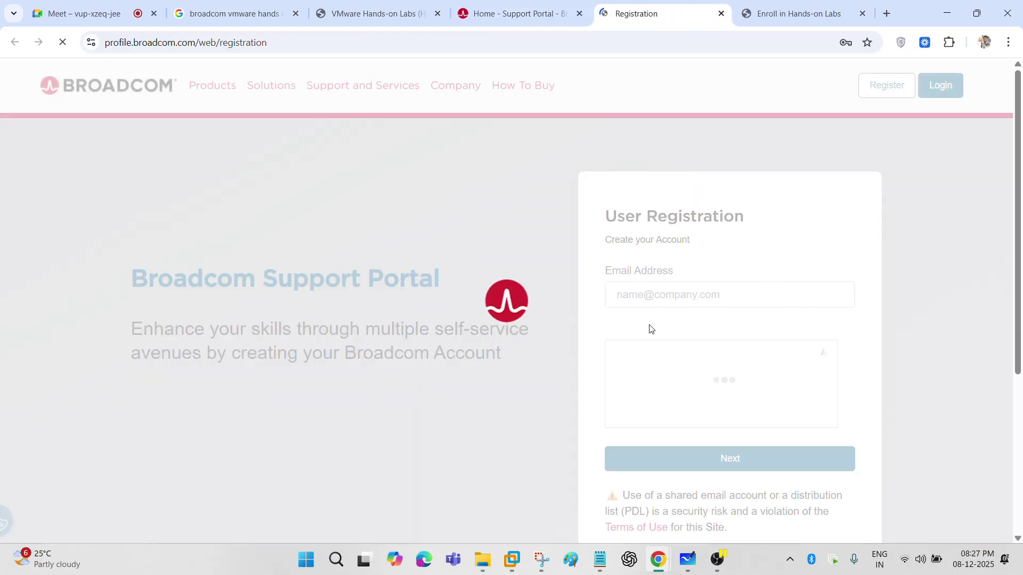
# Fill in the e-mail address and captcha text on the User Registration form and submit it.
pyautogui.scroll(-4, 744, 324)
pyautogui.scroll(4, 804, 438)
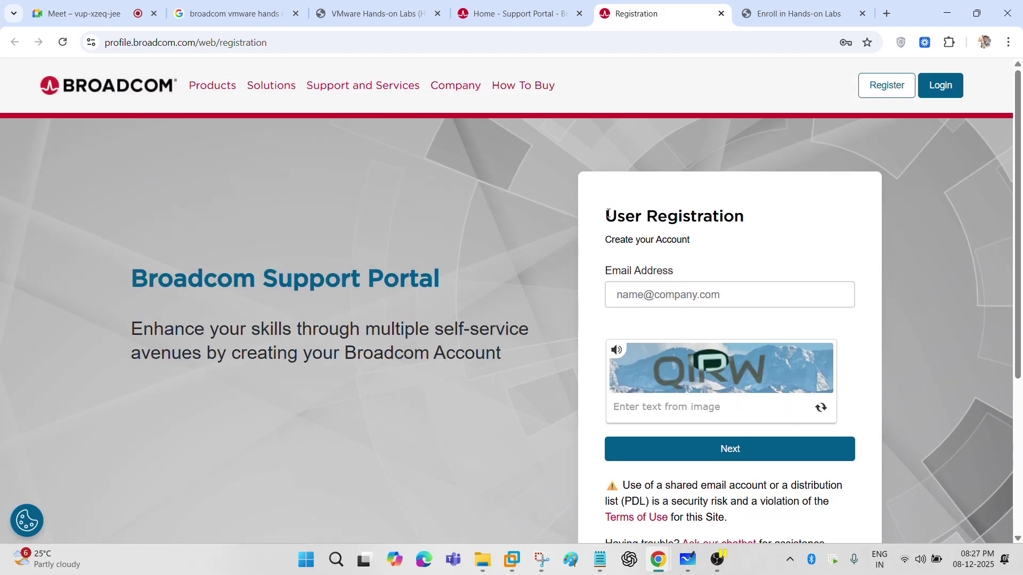
pyautogui.moveTo(604, 203); pyautogui.dragTo(771, 237)
pyautogui.click(666, 252)
pyautogui.moveTo(607, 242); pyautogui.dragTo(707, 251)
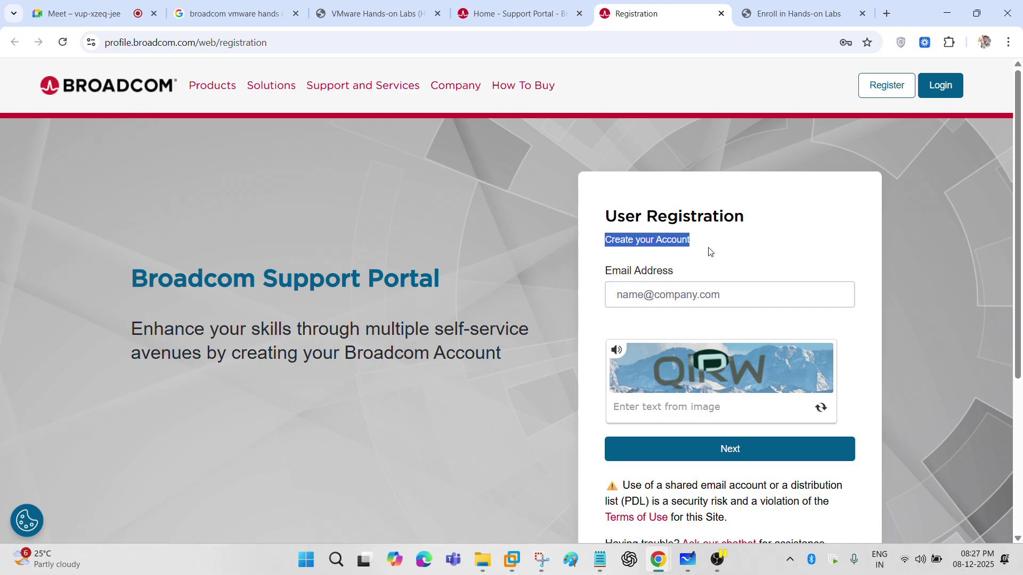
pyautogui.click(673, 296)
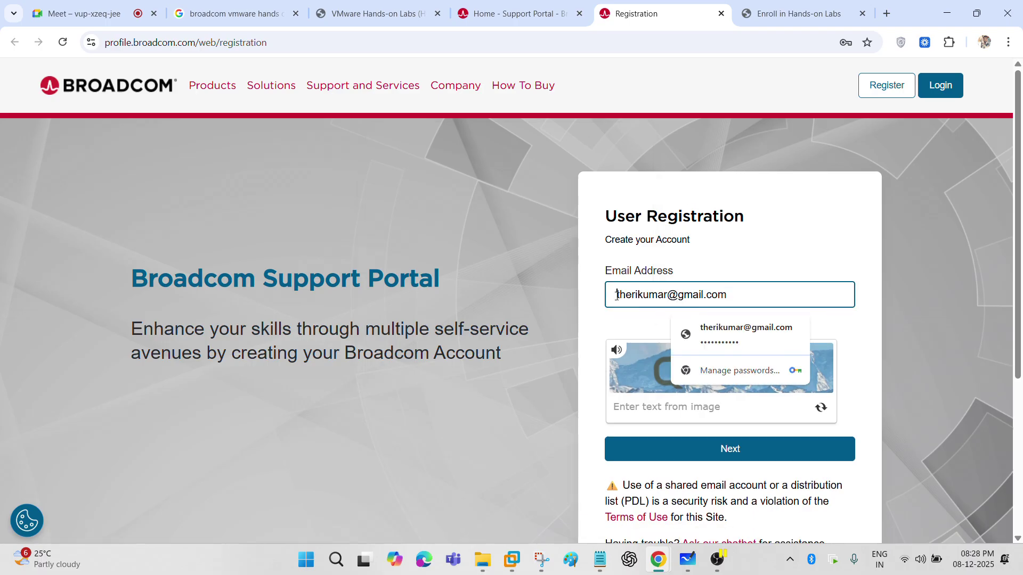
pyautogui.click(954, 261)
pyautogui.click(627, 412)
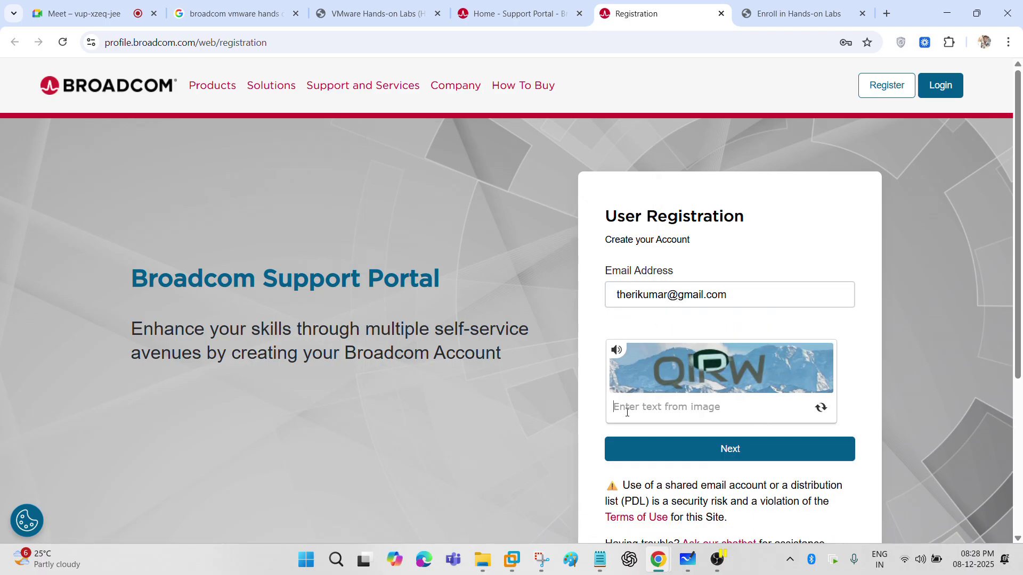
pyautogui.scroll(-1, 893, 401)
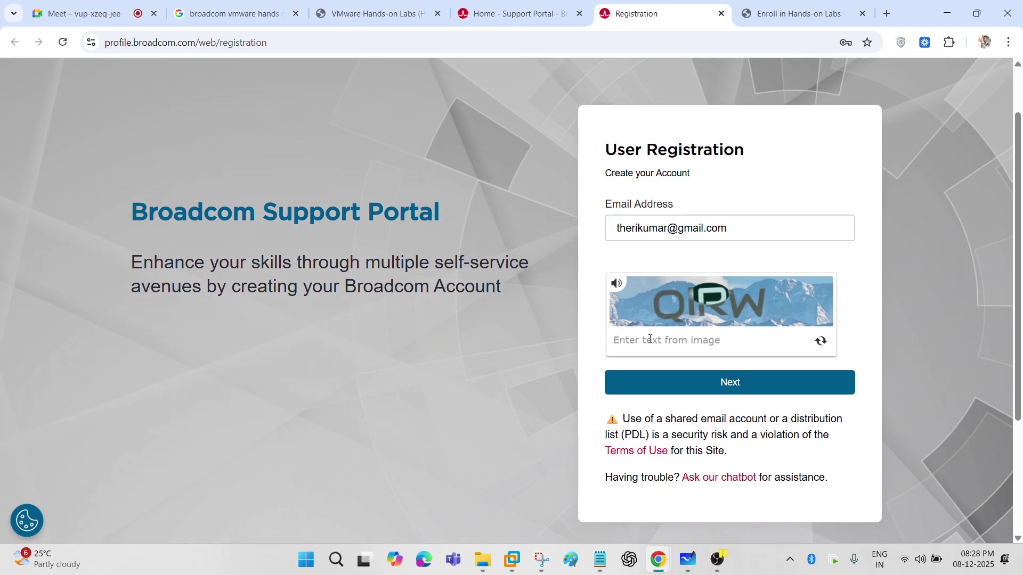
pyautogui.write('QIRW')
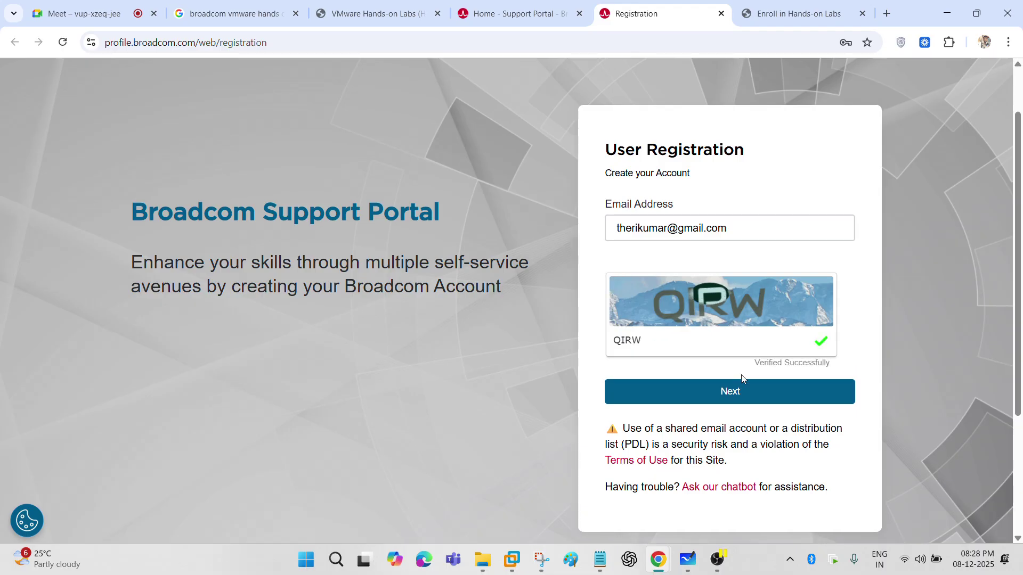
pyautogui.click(726, 392)
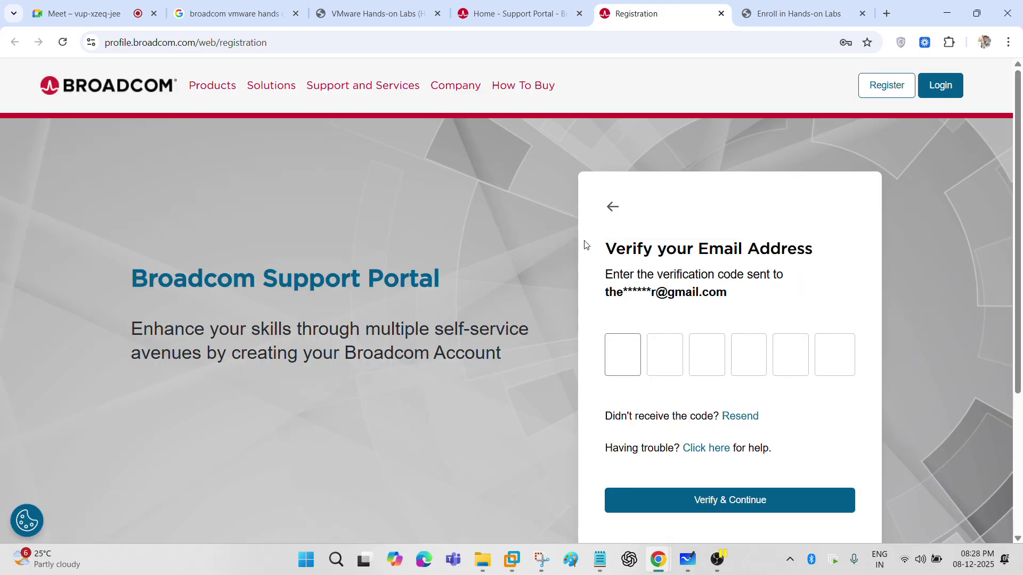
# Check the entered e-mail address and resubmit it to get a verification code.
pyautogui.moveTo(603, 255); pyautogui.dragTo(877, 293)
pyautogui.click(875, 302)
pyautogui.scroll(-4, 910, 398)
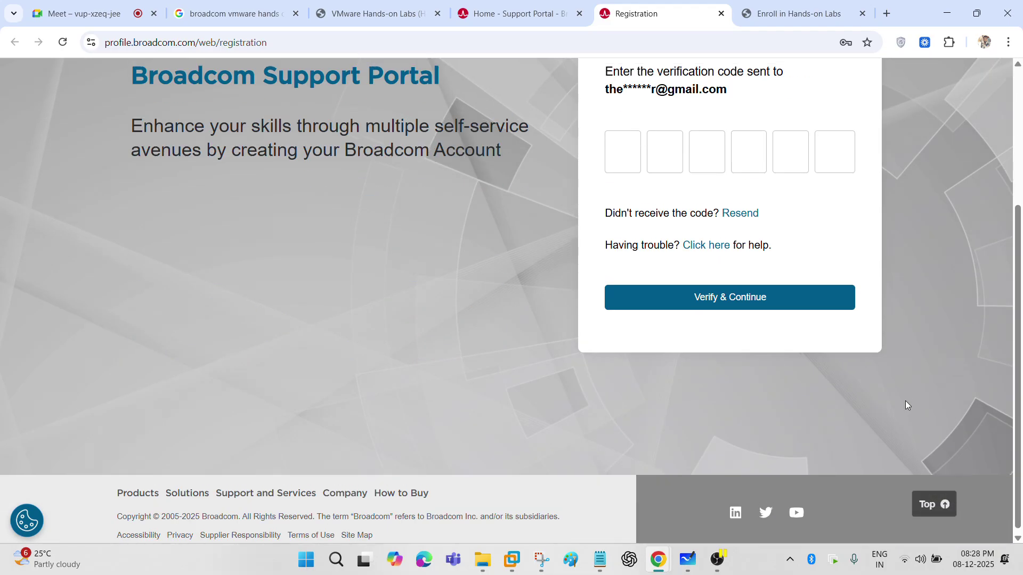
pyautogui.scroll(4, 905, 401)
pyautogui.click(618, 348)
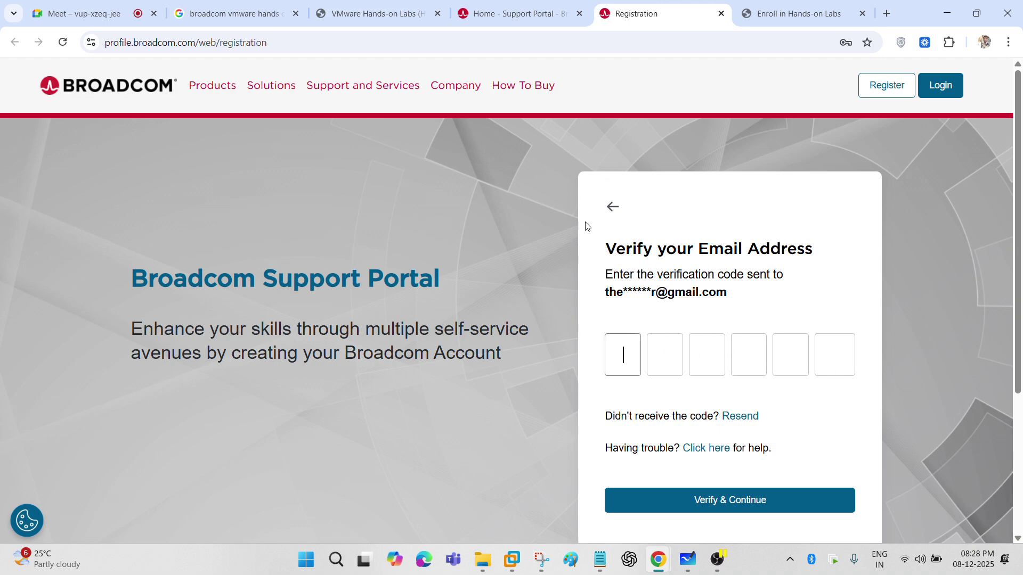
pyautogui.click(437, 27)
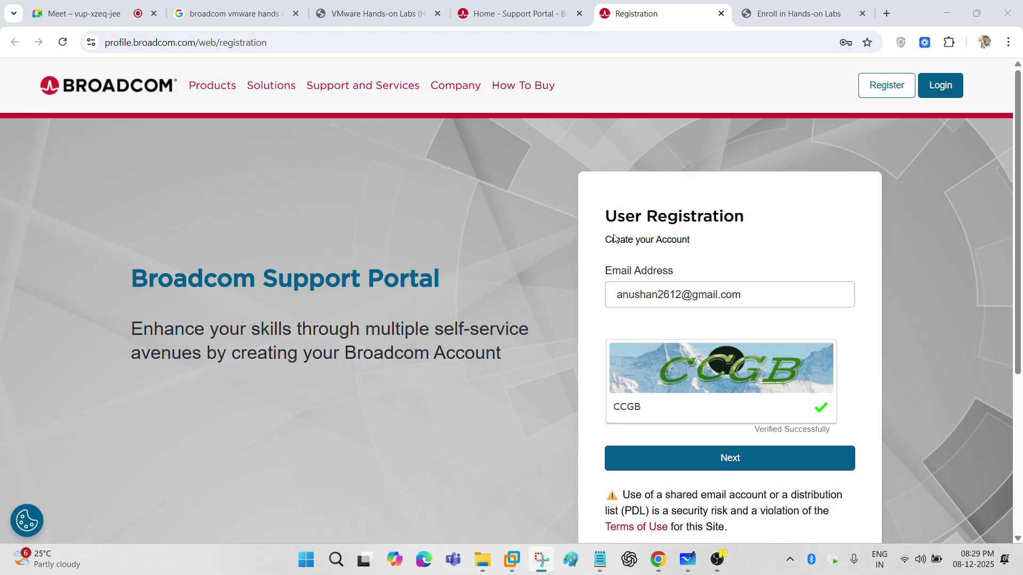
pyautogui.moveTo(764, 292); pyautogui.dragTo(506, 296)
pyautogui.click(491, 247)
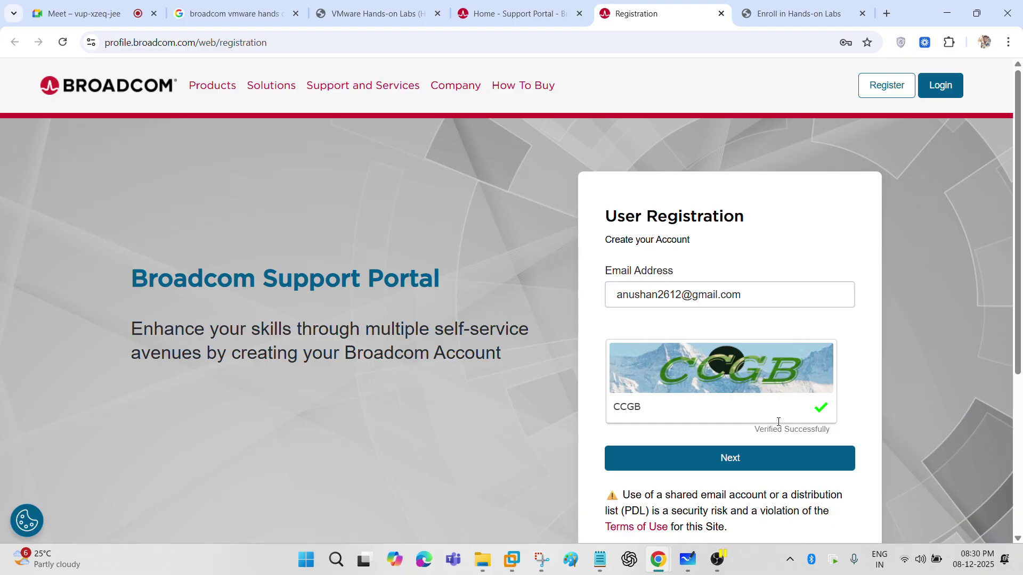
pyautogui.moveTo(621, 296); pyautogui.dragTo(817, 295)
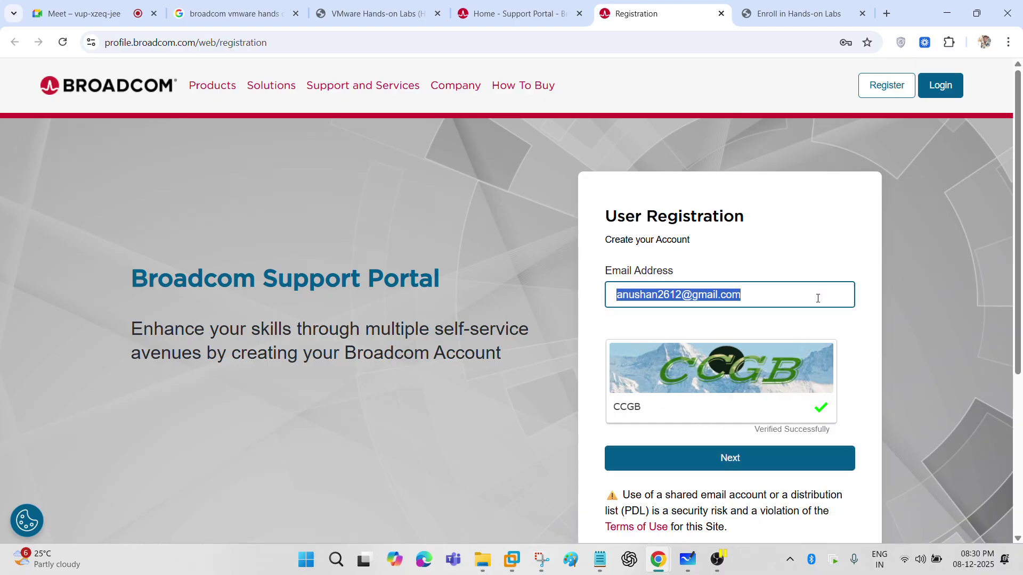
pyautogui.click(778, 290)
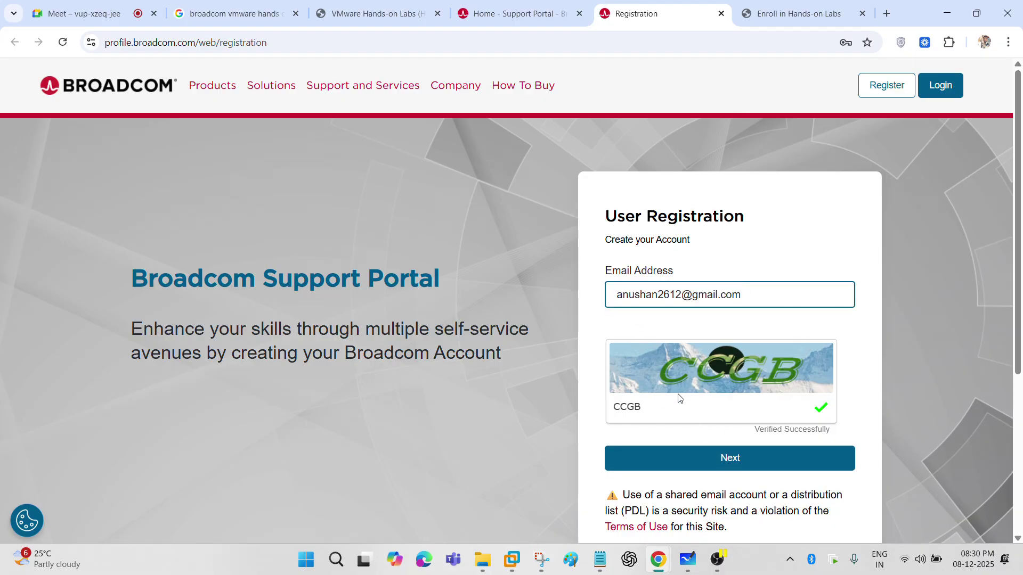
pyautogui.click(731, 468)
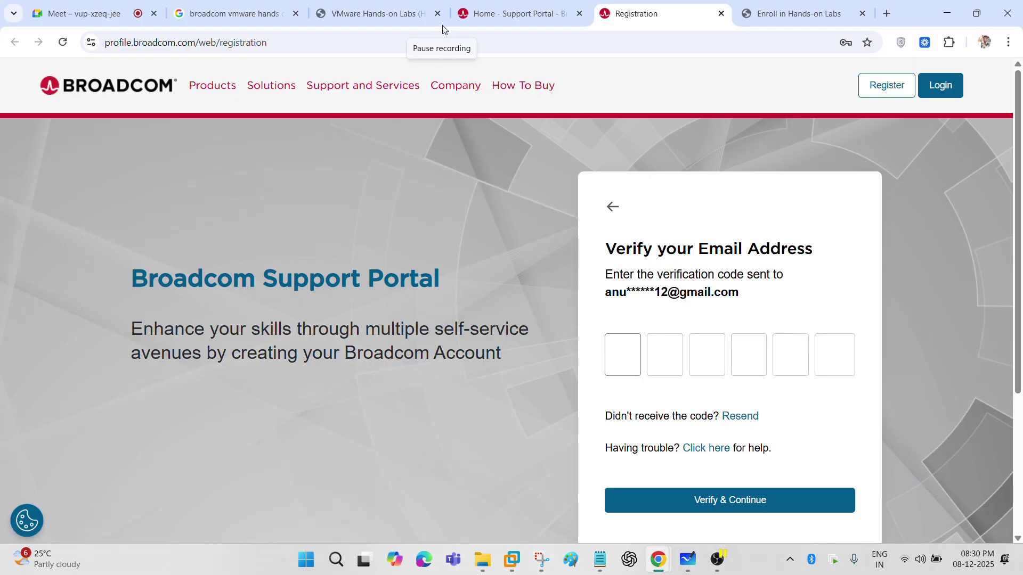
# Paste the emailed six-digit verification code and submit it.
pyautogui.hotkey('ctrl', 'Tab')
pyautogui.click(618, 18)
pyautogui.click(770, 500)
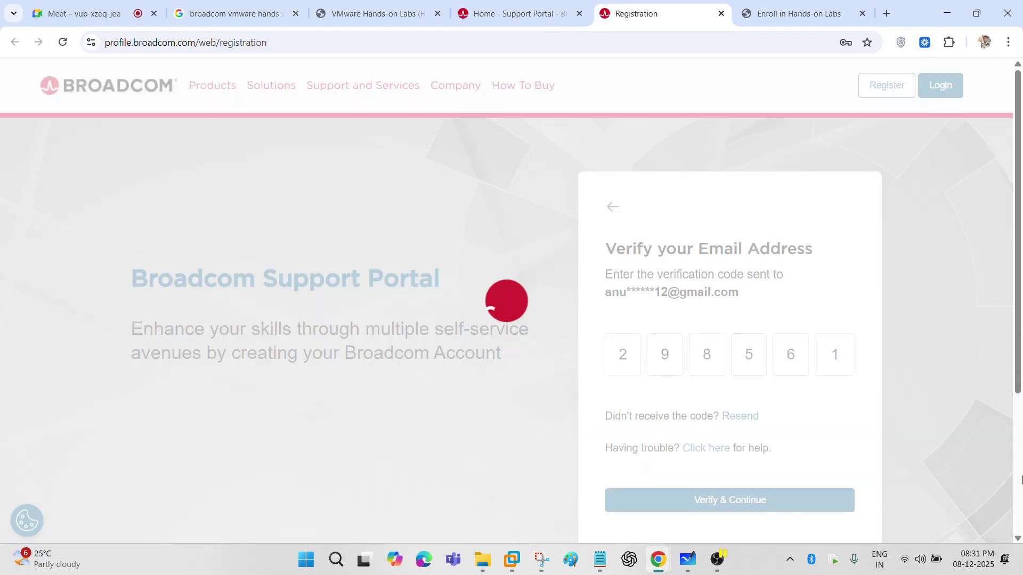
pyautogui.scroll(-5, 965, 363)
pyautogui.scroll(5, 967, 373)
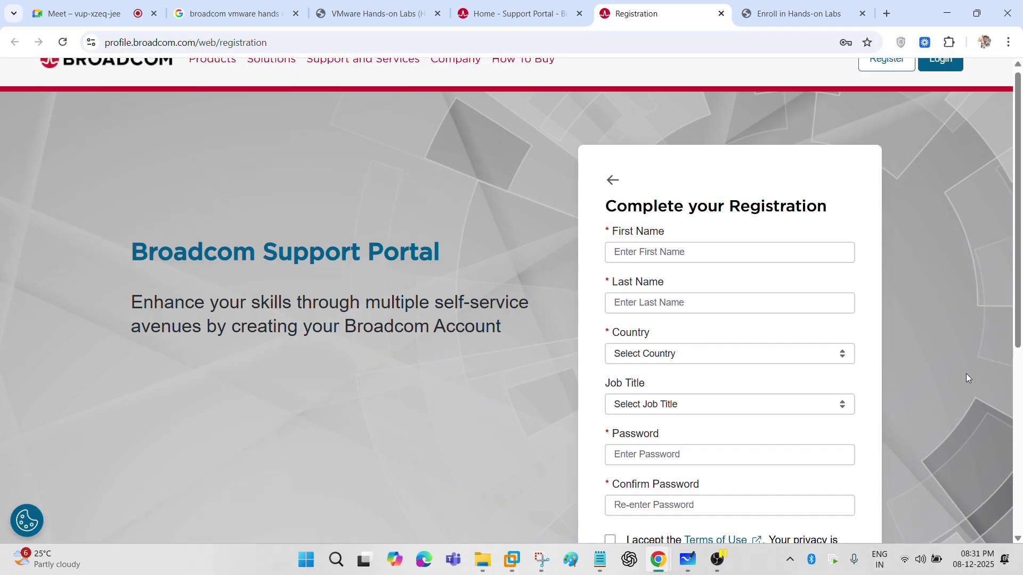
# Enter the user's first name and set Country to Sri Lanka.
pyautogui.click(778, 279)
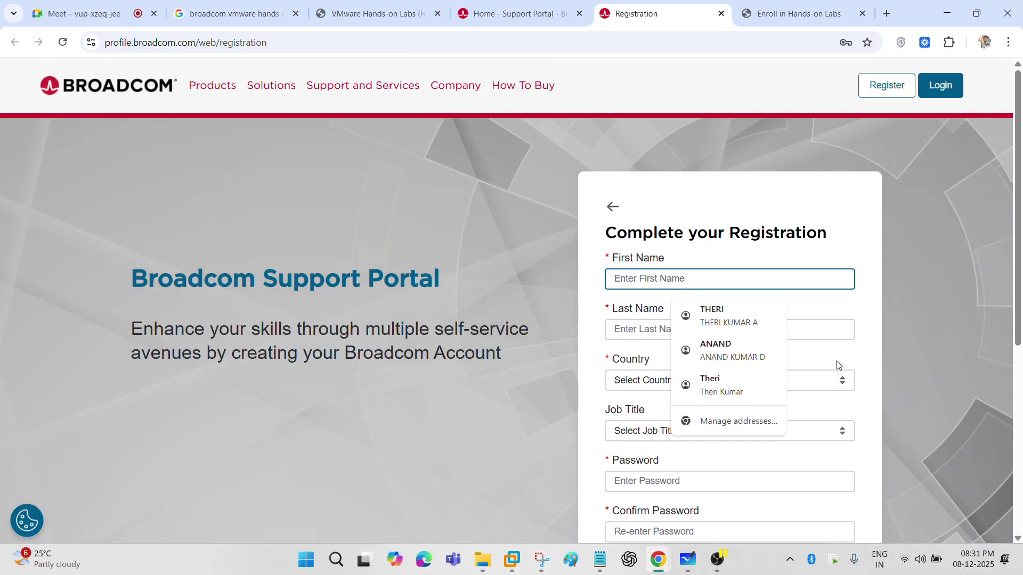
pyautogui.scroll(-5, 838, 366)
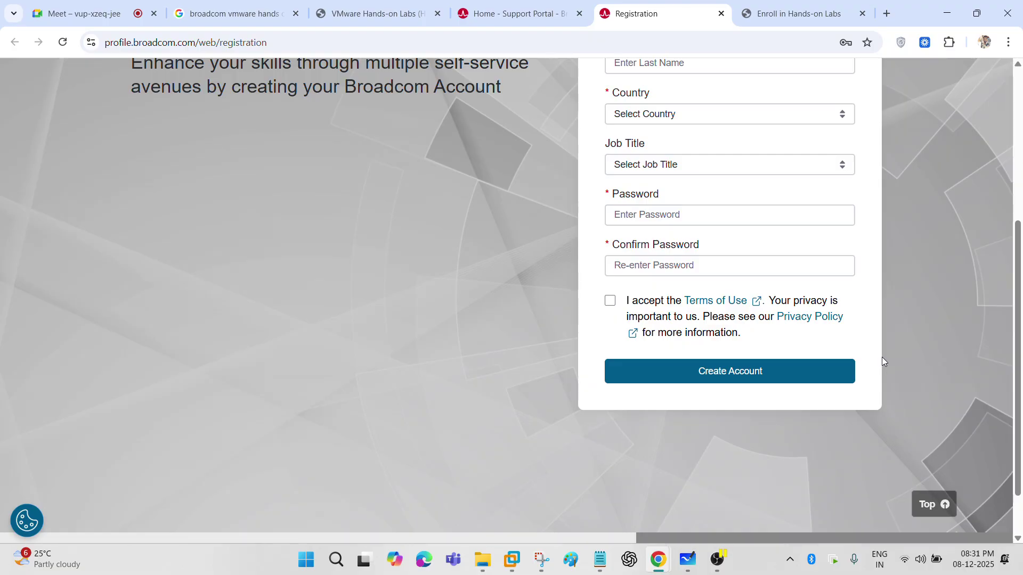
pyautogui.scroll(2, 883, 358)
pyautogui.click(618, 196)
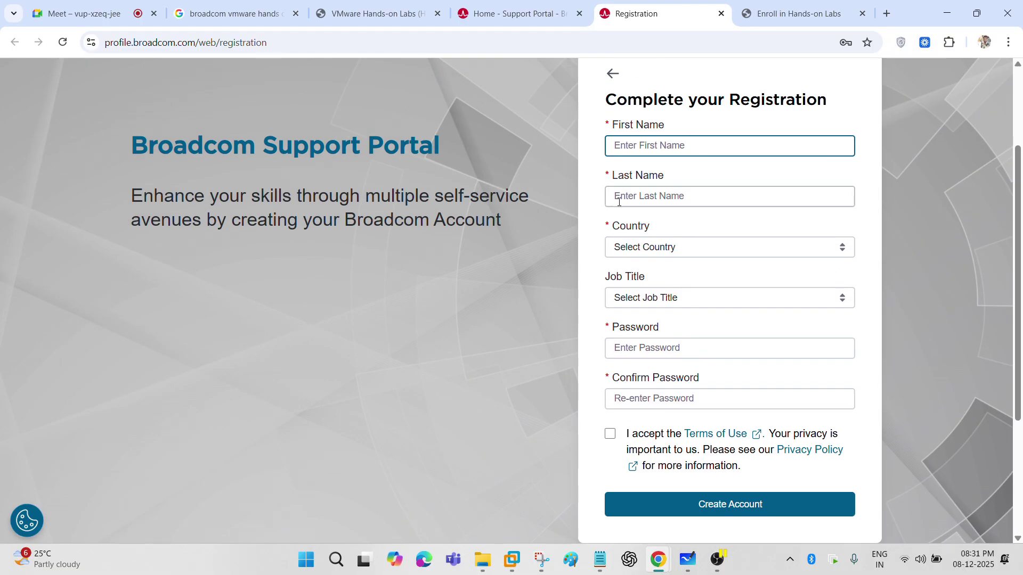
pyautogui.click(638, 143)
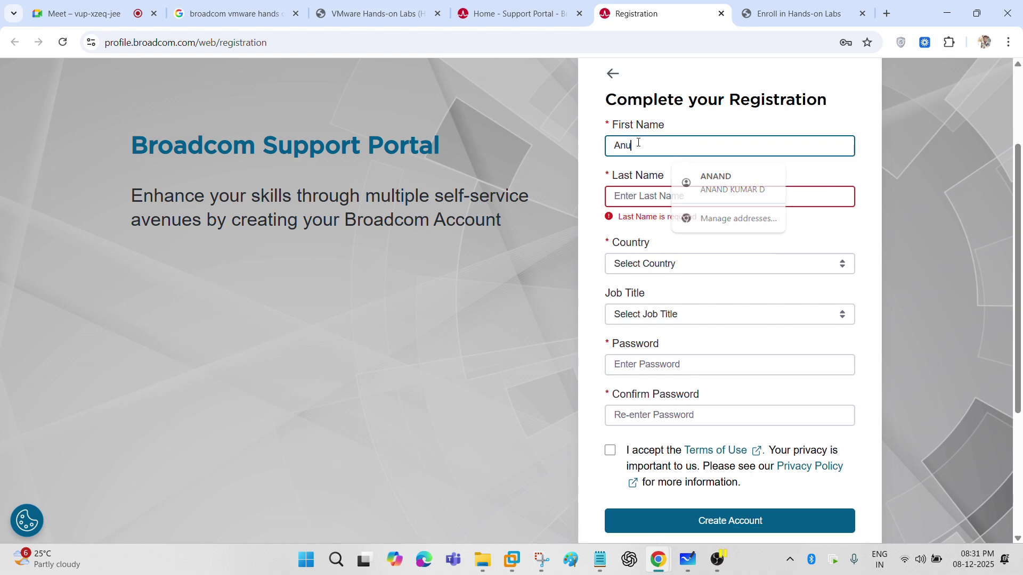
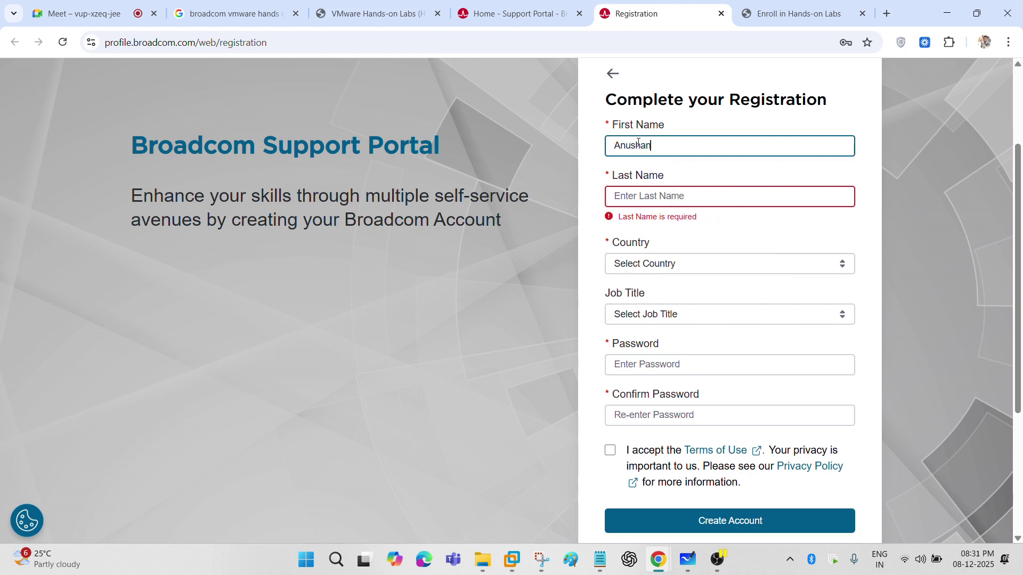
pyautogui.press('Tab')
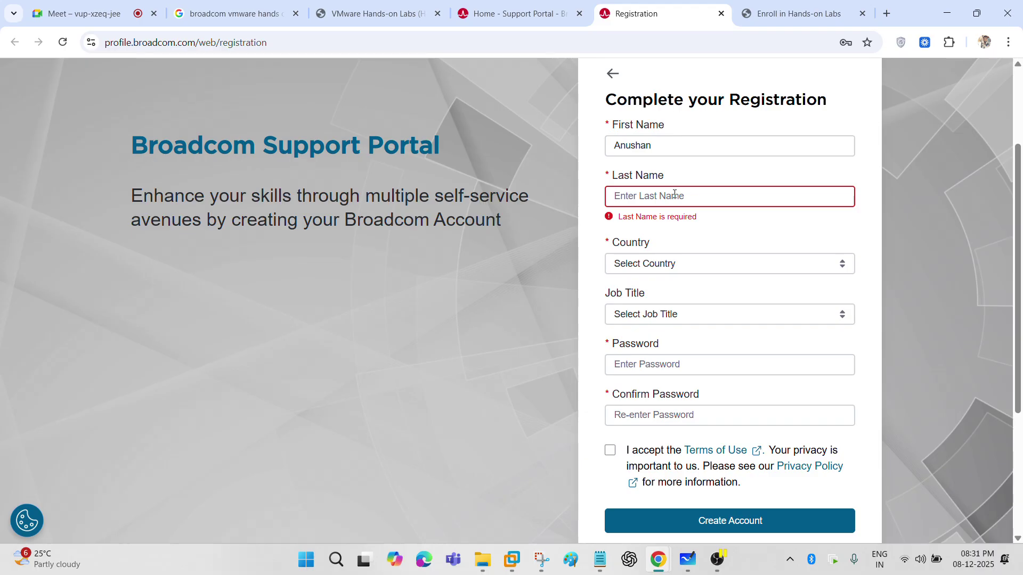
pyautogui.click(687, 265)
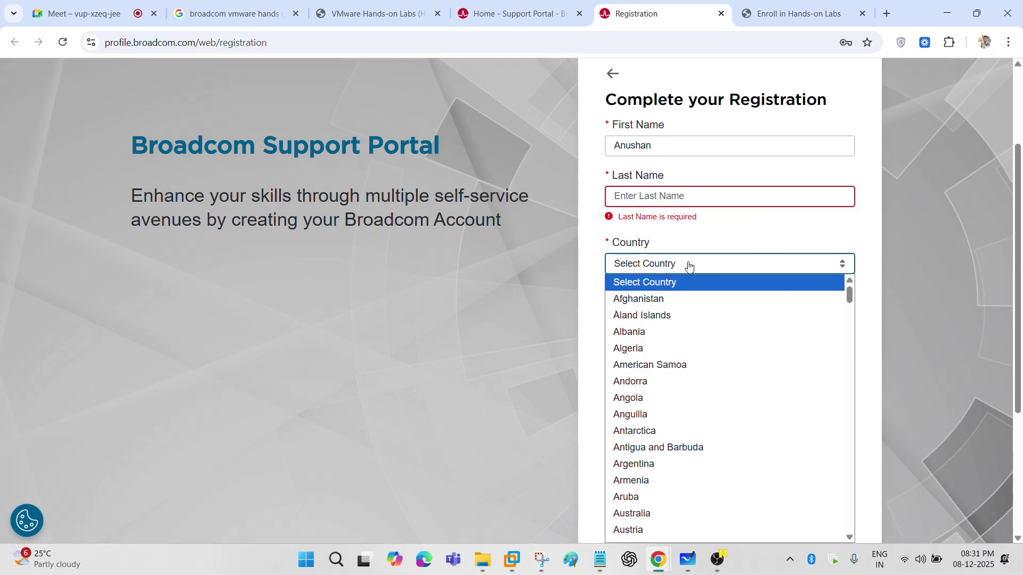
pyautogui.write('sri')
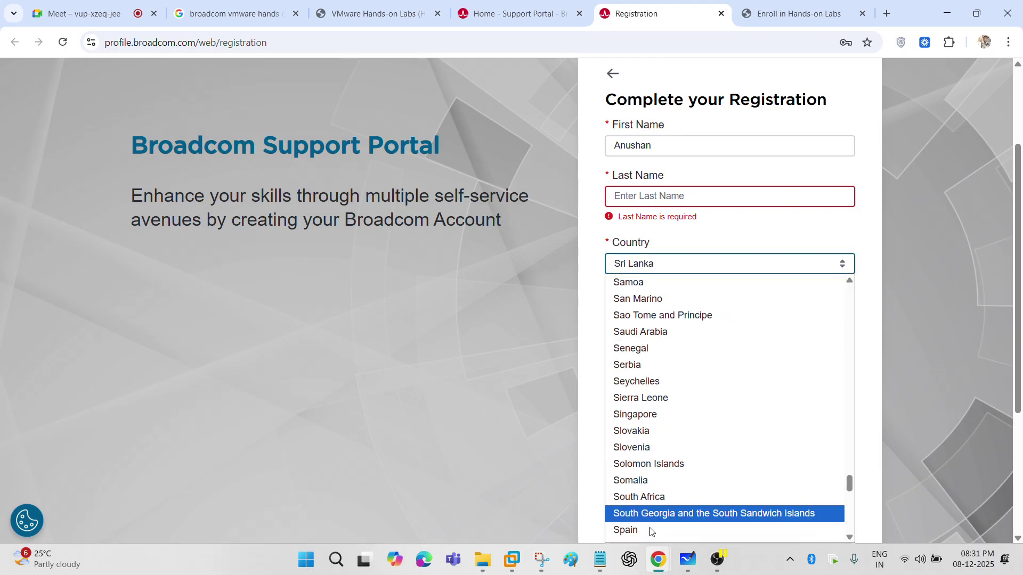
pyautogui.press('Return')
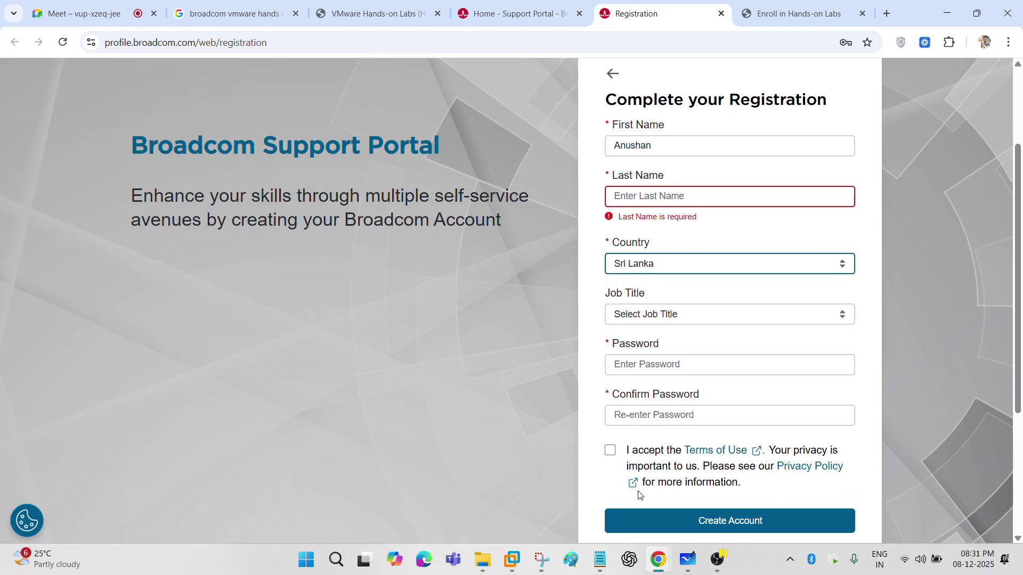
# Enter the user's last name and choose Administrator as the Job Title.
pyautogui.click(675, 193)
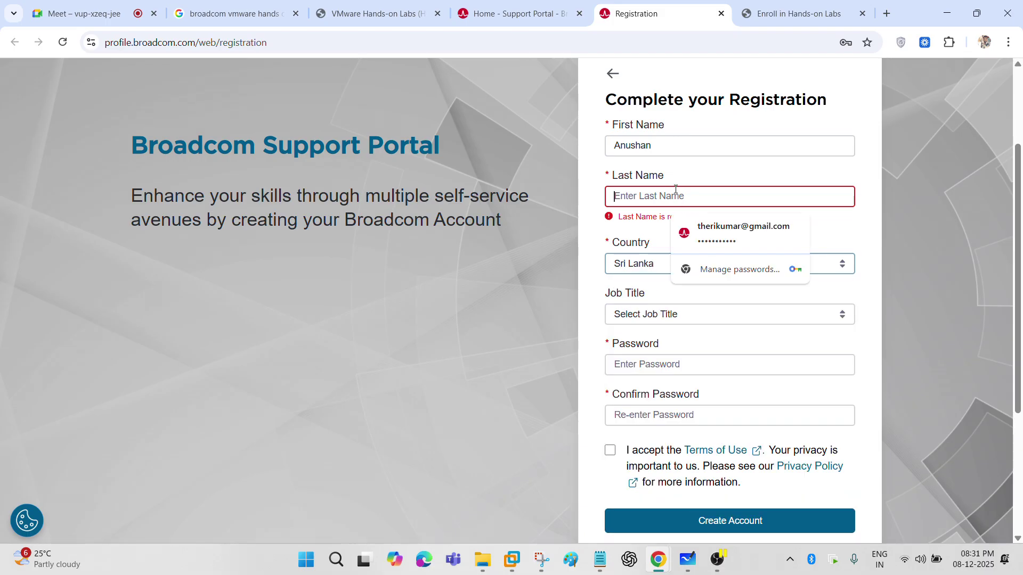
pyautogui.write('N')
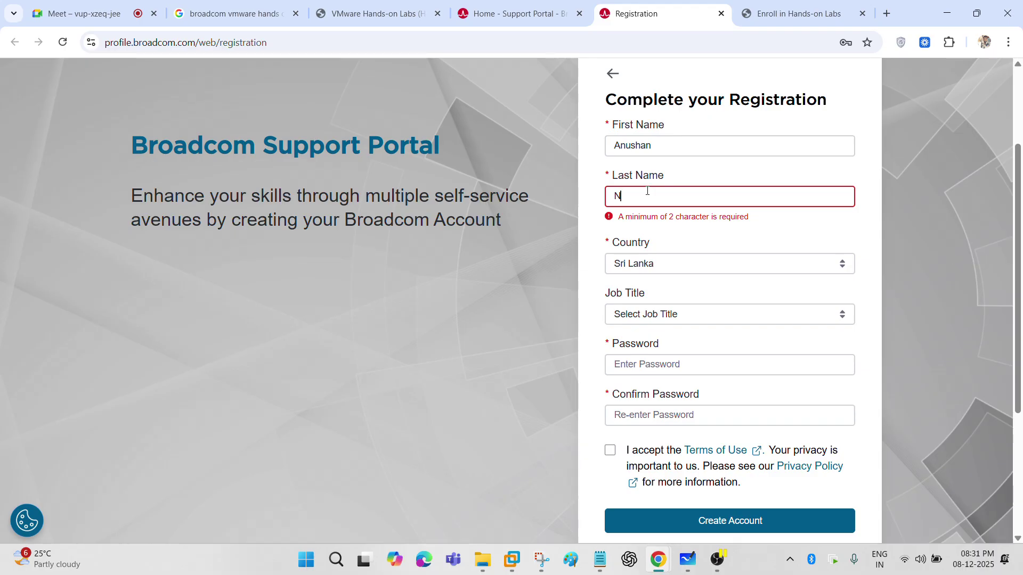
pyautogui.moveTo(639, 199); pyautogui.dragTo(583, 204)
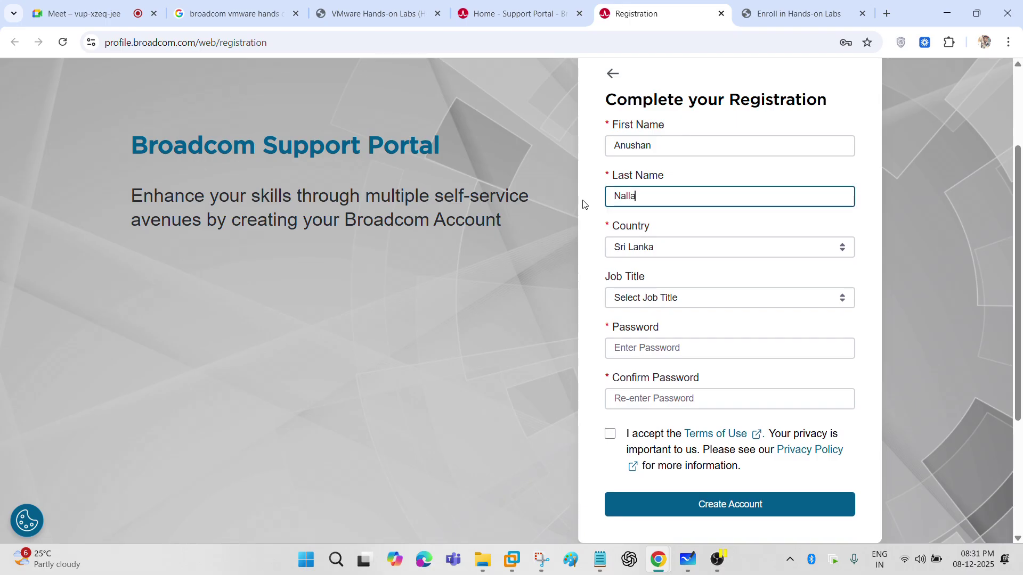
pyautogui.hotkey('ctrl', 'a')
pyautogui.click(661, 213)
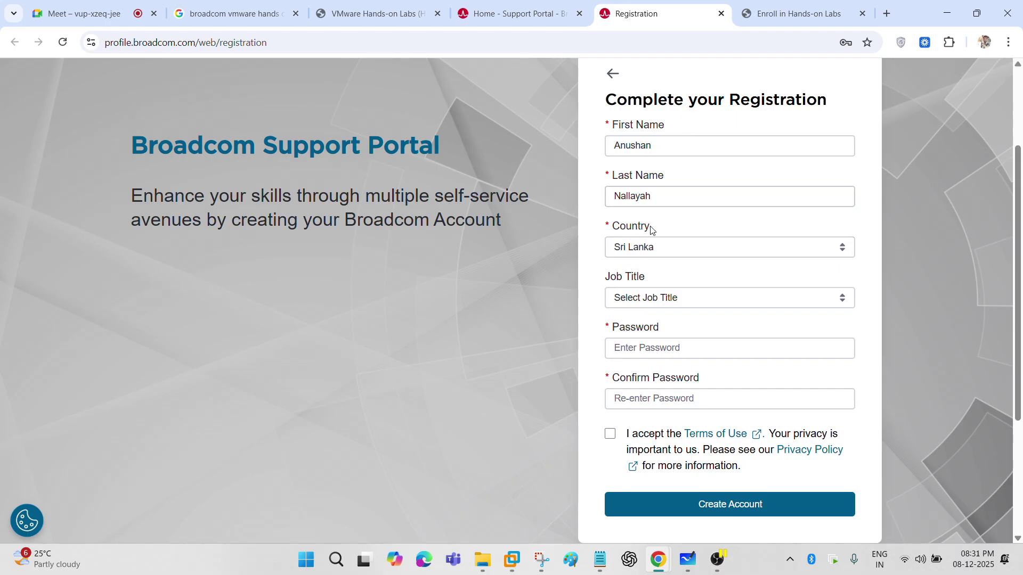
pyautogui.click(667, 297)
pyautogui.click(669, 334)
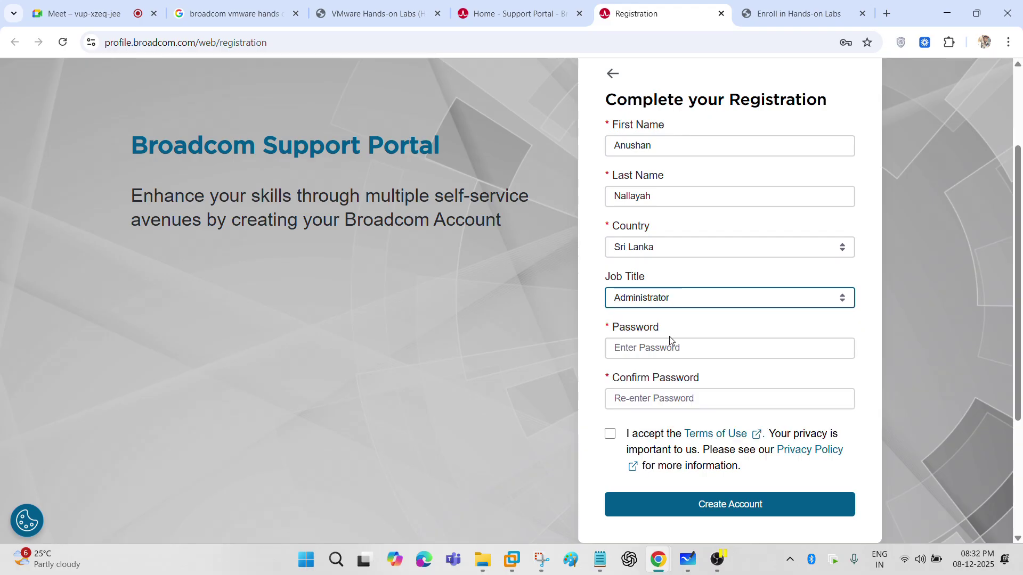
pyautogui.click(654, 349)
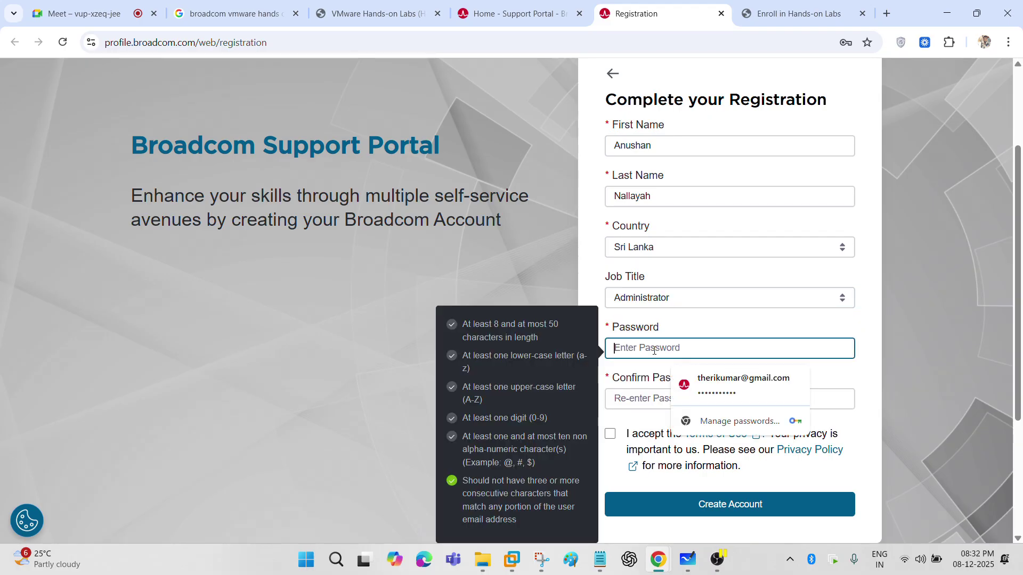
# Enter an account password and type it again in Confirm Password.
pyautogui.write('a')
pyautogui.write('•••••')
pyautogui.press('Tab')
pyautogui.write('•')
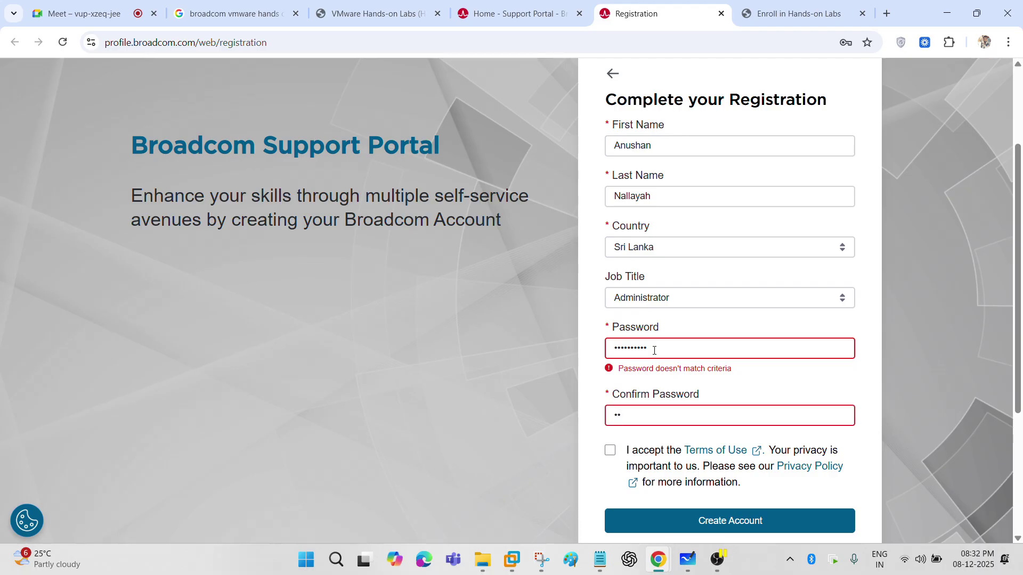
pyautogui.press('BackSpace')
pyautogui.press('BackSpace')
pyautogui.write('••••••••••')
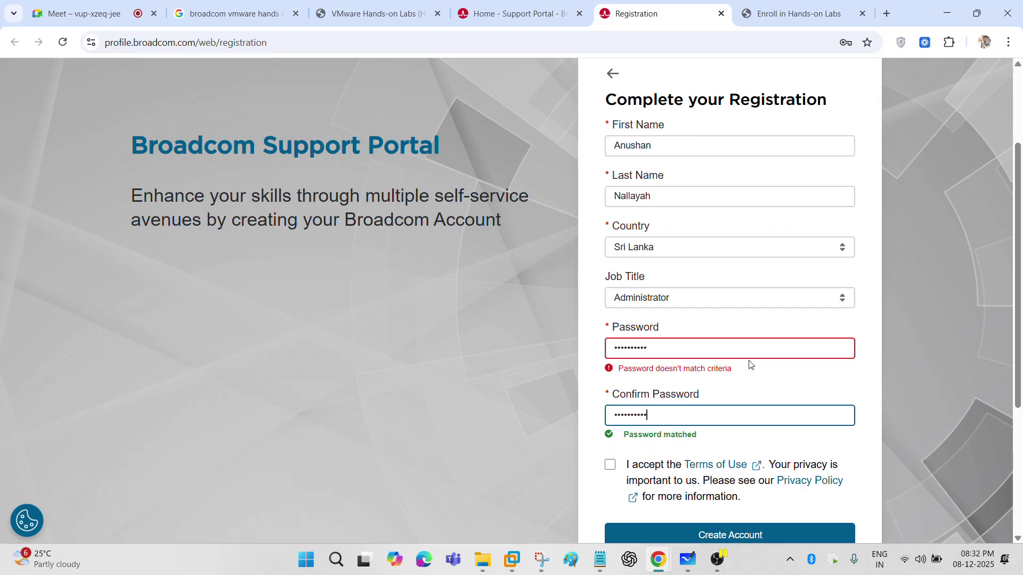
pyautogui.click(750, 363)
pyautogui.moveTo(617, 372); pyautogui.dragTo(799, 382)
pyautogui.click(799, 379)
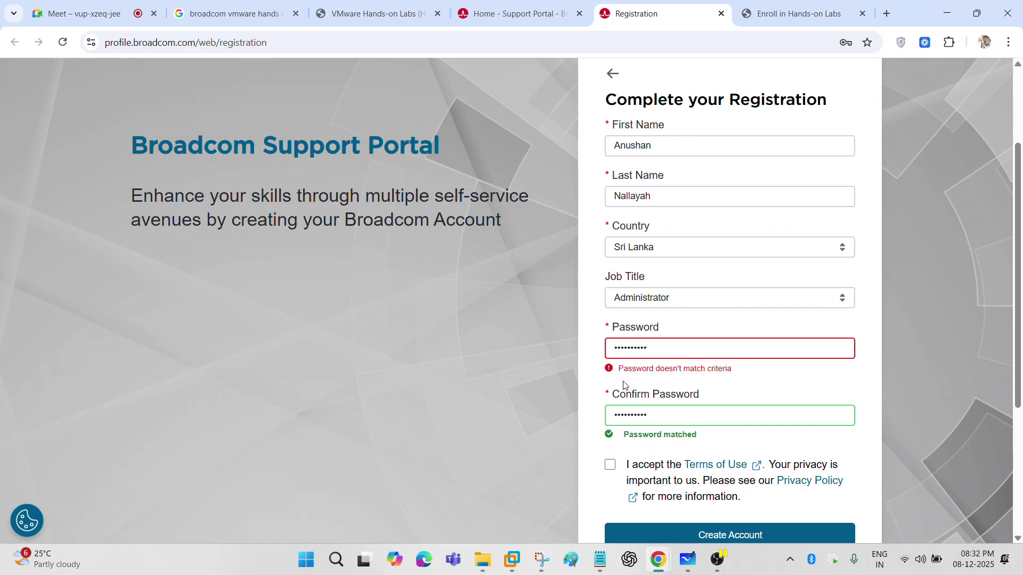
# Retype the password and its confirmation until they match, then accept the terms of use.
pyautogui.click(609, 370)
pyautogui.hotkey('ctrl', 'a')
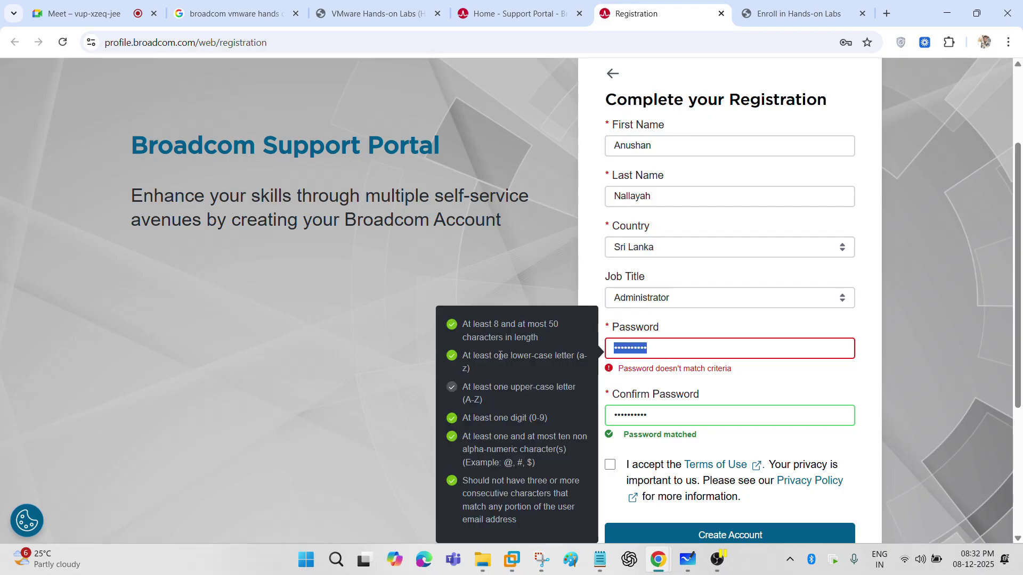
pyautogui.click(465, 328)
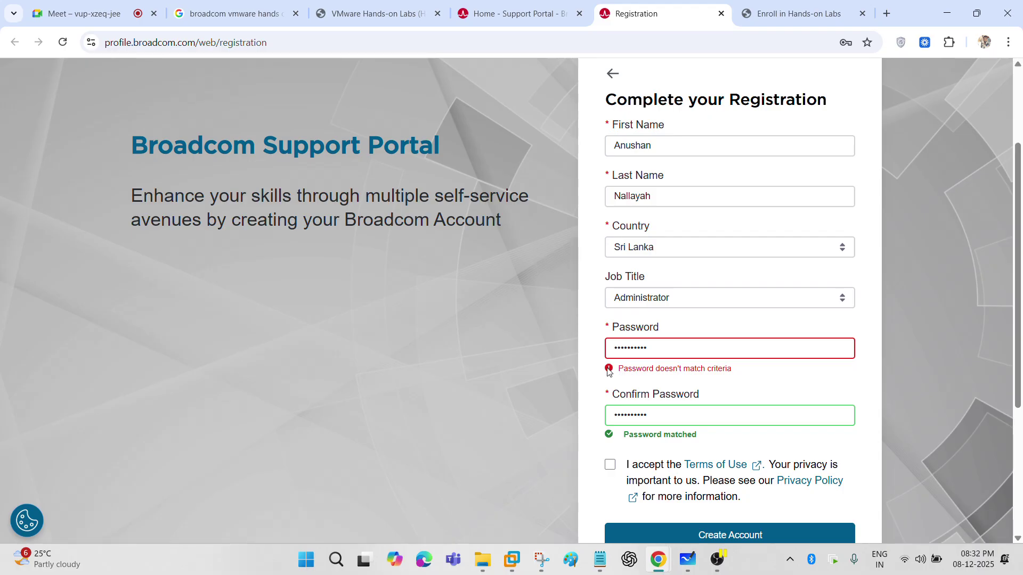
pyautogui.click(635, 352)
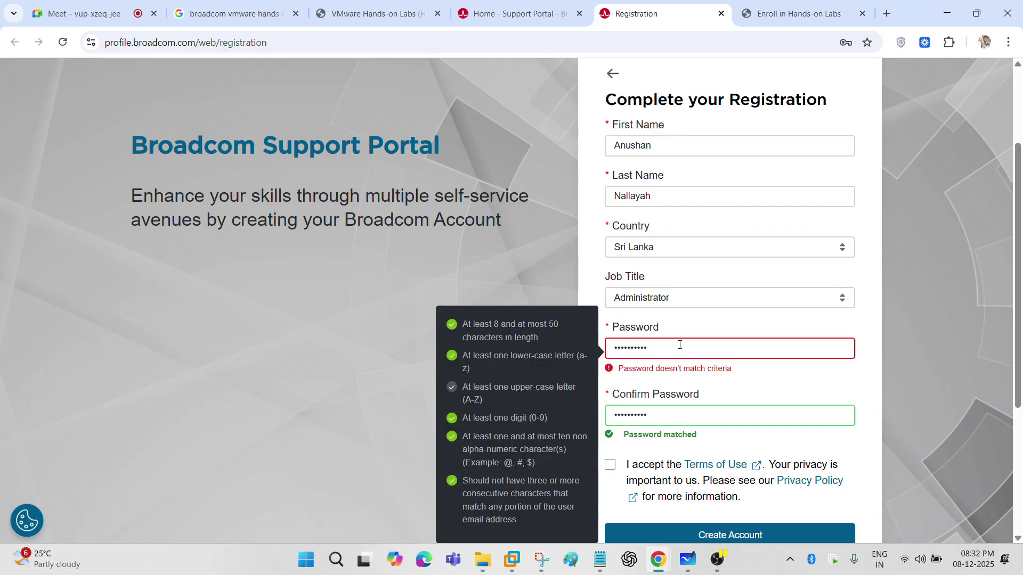
pyautogui.moveTo(680, 345); pyautogui.dragTo(542, 345)
pyautogui.press('BackSpace')
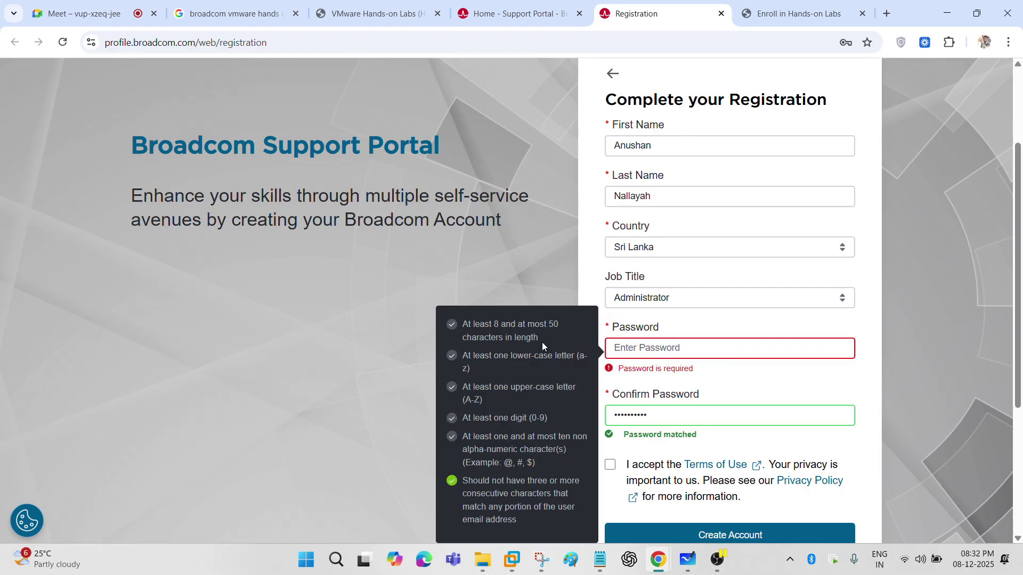
pyautogui.write('••••••')
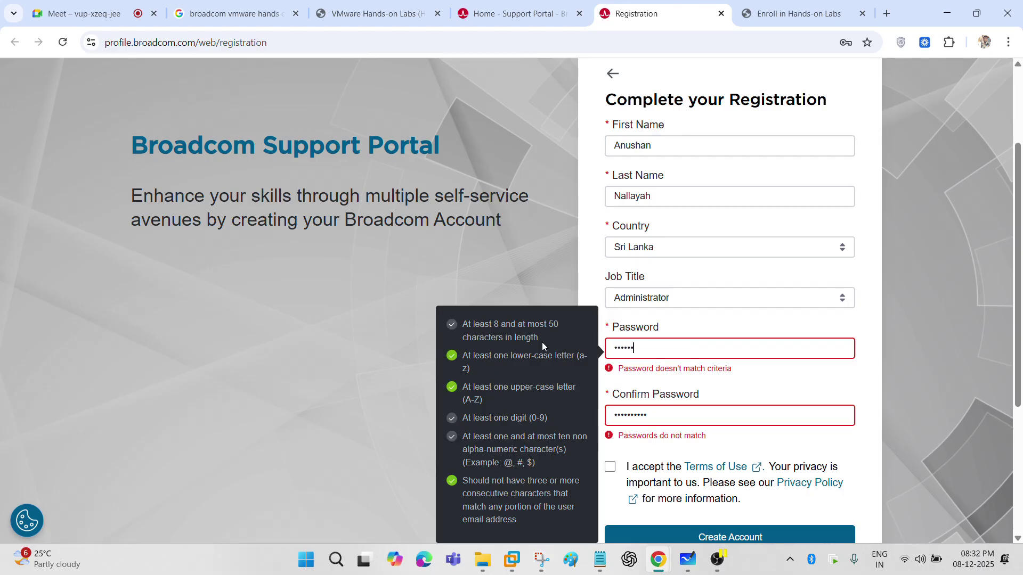
pyautogui.write('•••••')
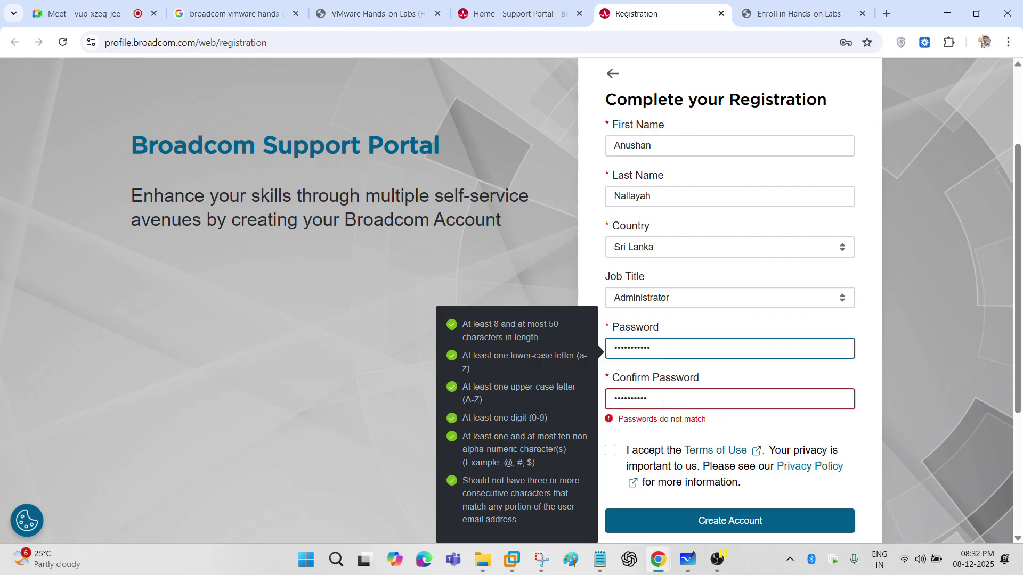
pyautogui.click(664, 407)
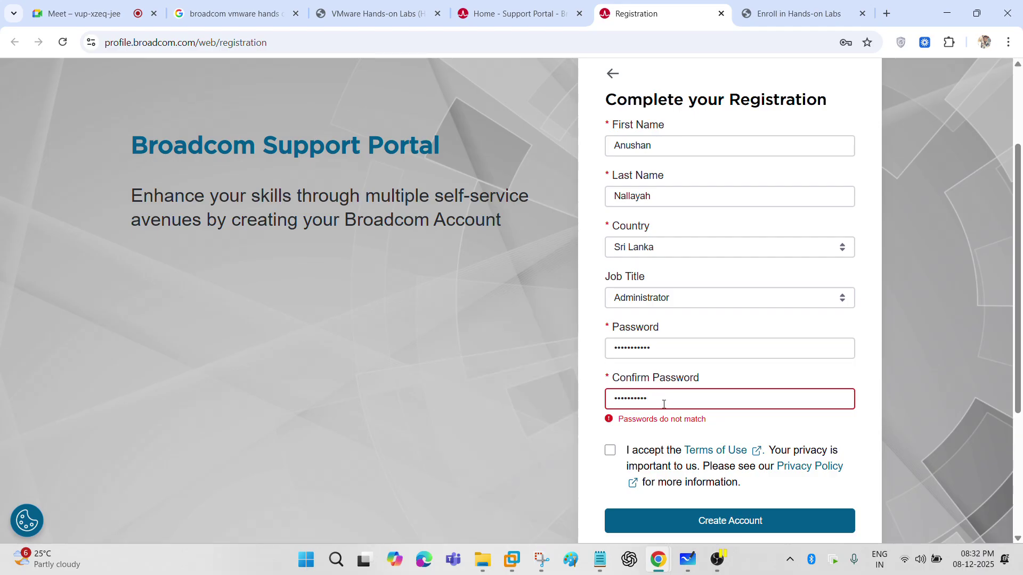
pyautogui.moveTo(707, 393); pyautogui.dragTo(540, 387)
pyautogui.press('BackSpace')
pyautogui.write('•••••••••••')
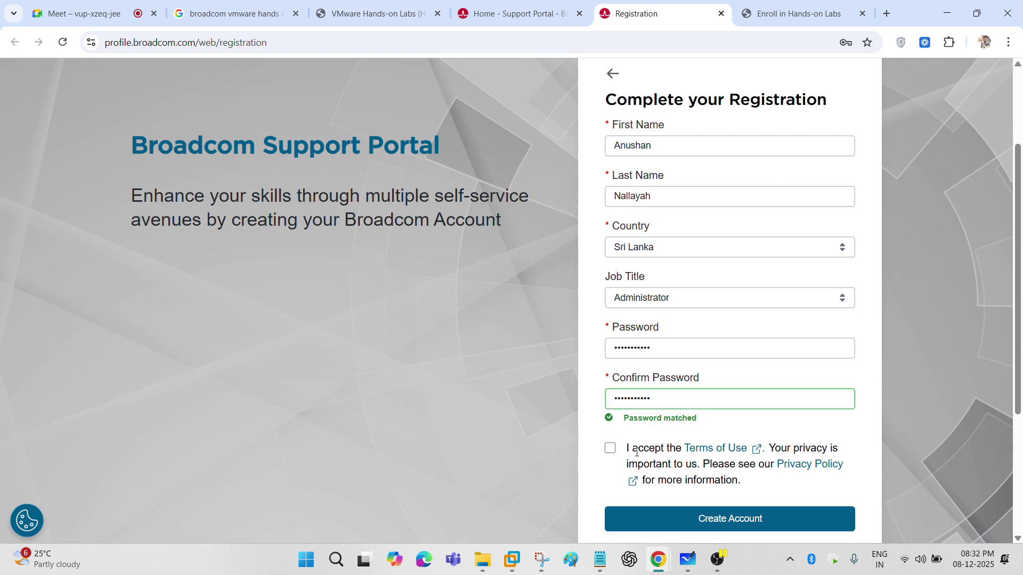
pyautogui.click(610, 451)
pyautogui.scroll(-4, 613, 453)
# Submit the registration, decline saving the password, and review the Registered Successfully! page.
pyautogui.click(738, 317)
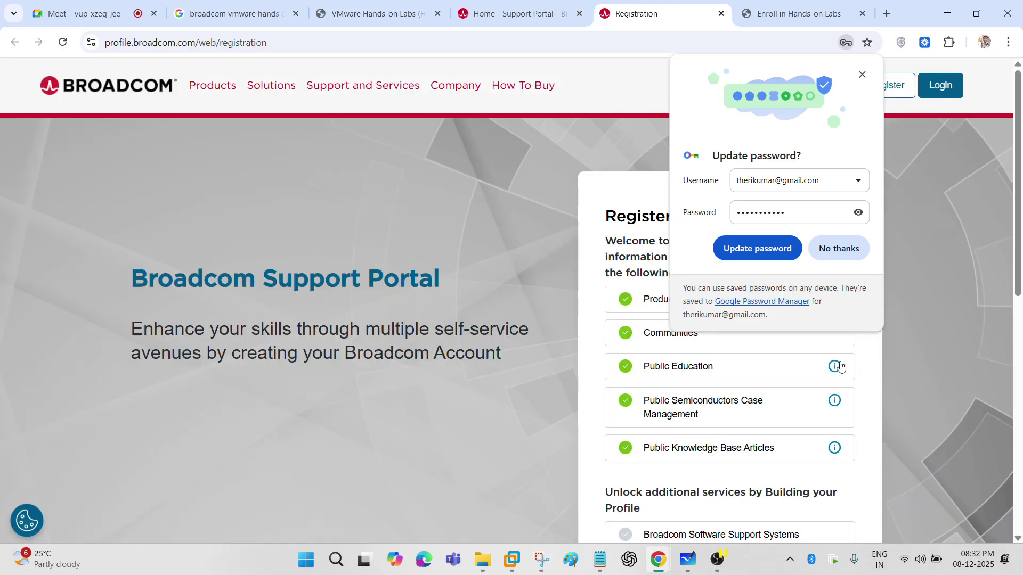
pyautogui.click(856, 249)
pyautogui.scroll(-8, 962, 307)
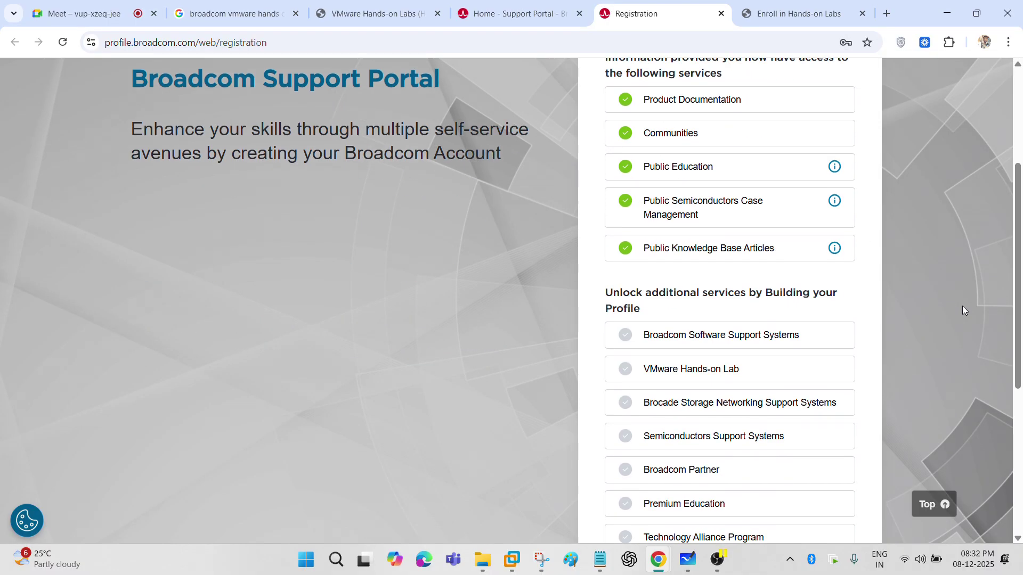
pyautogui.scroll(10, 963, 306)
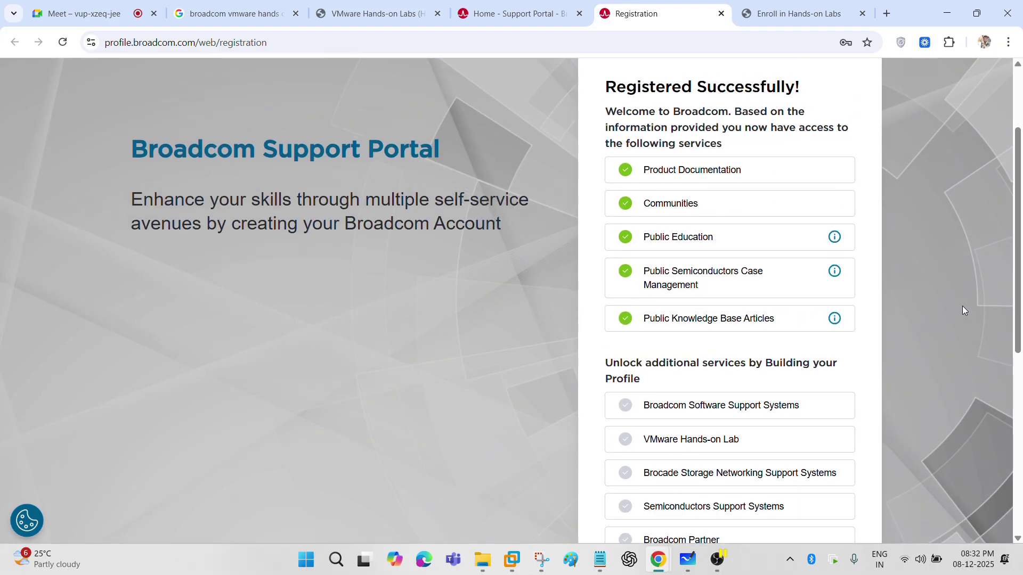
pyautogui.moveTo(604, 216); pyautogui.dragTo(852, 240)
pyautogui.scroll(-6, 962, 293)
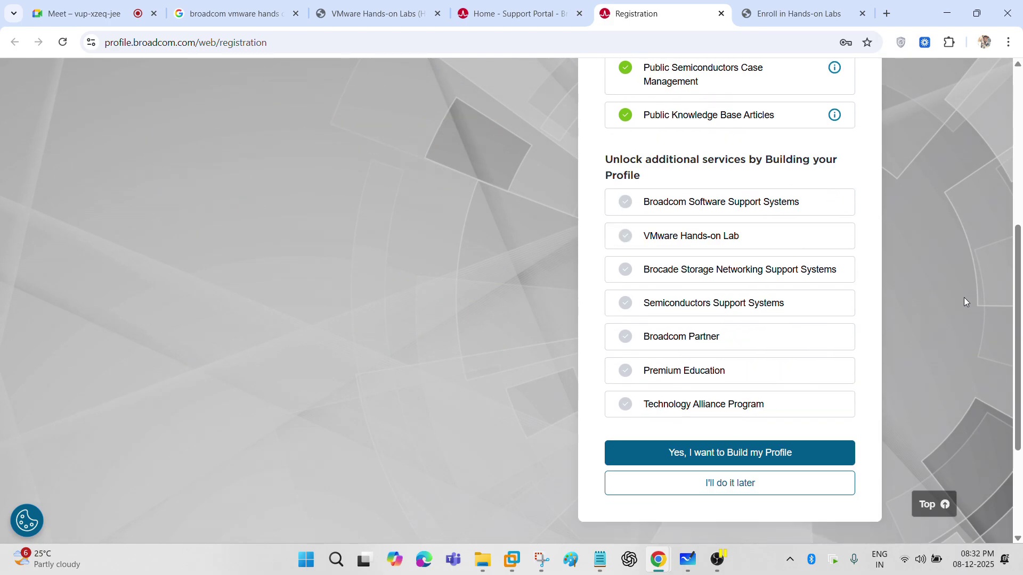
pyautogui.scroll(5, 617, 165)
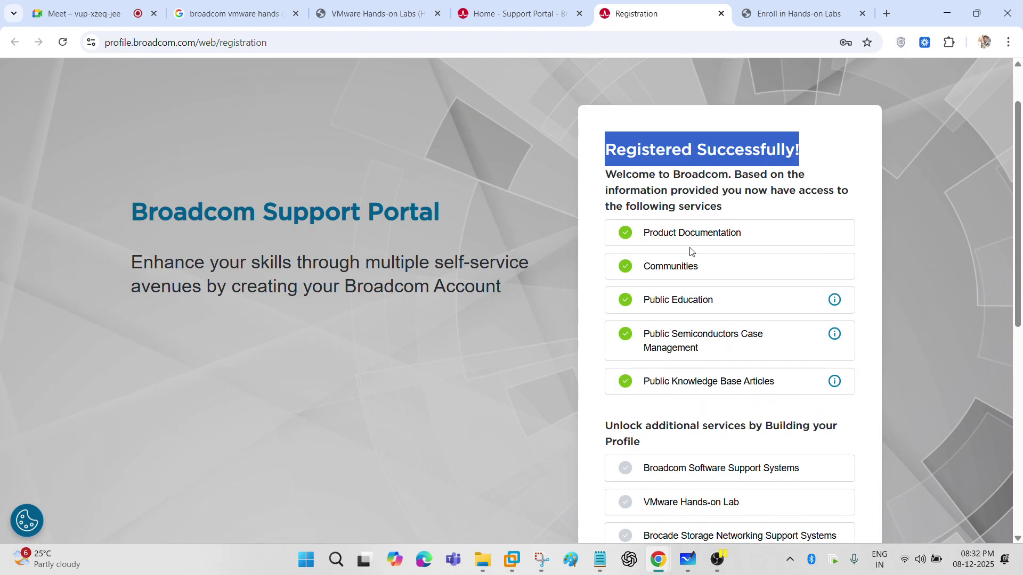
pyautogui.scroll(-2, 689, 250)
pyautogui.moveTo(609, 288); pyautogui.dragTo(656, 311)
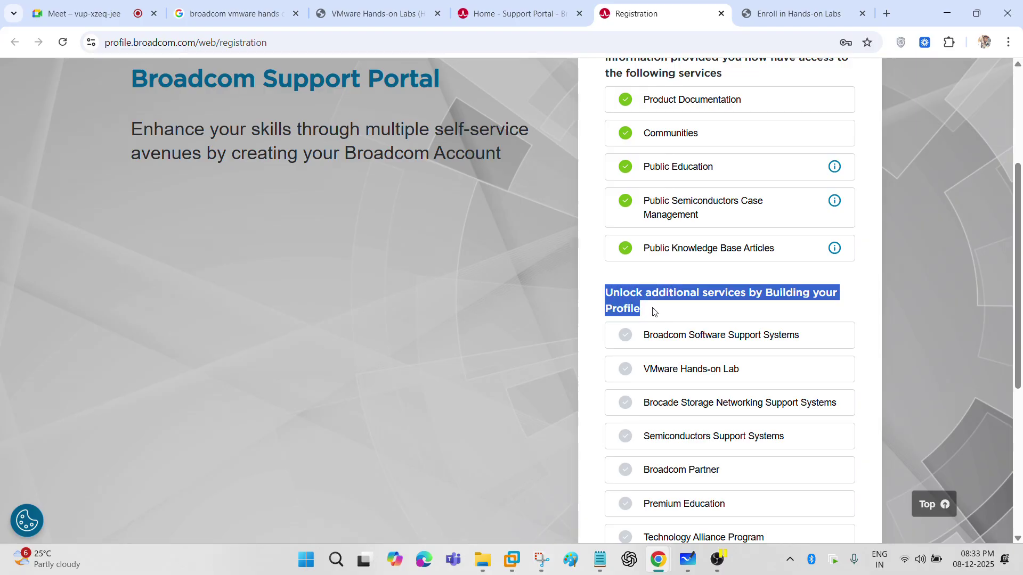
pyautogui.click(917, 343)
# Request 'Yes, I want to Build my Profile' twice, getting the non-corporate domain error.
pyautogui.scroll(-1, 919, 331)
pyautogui.scroll(-2, 919, 325)
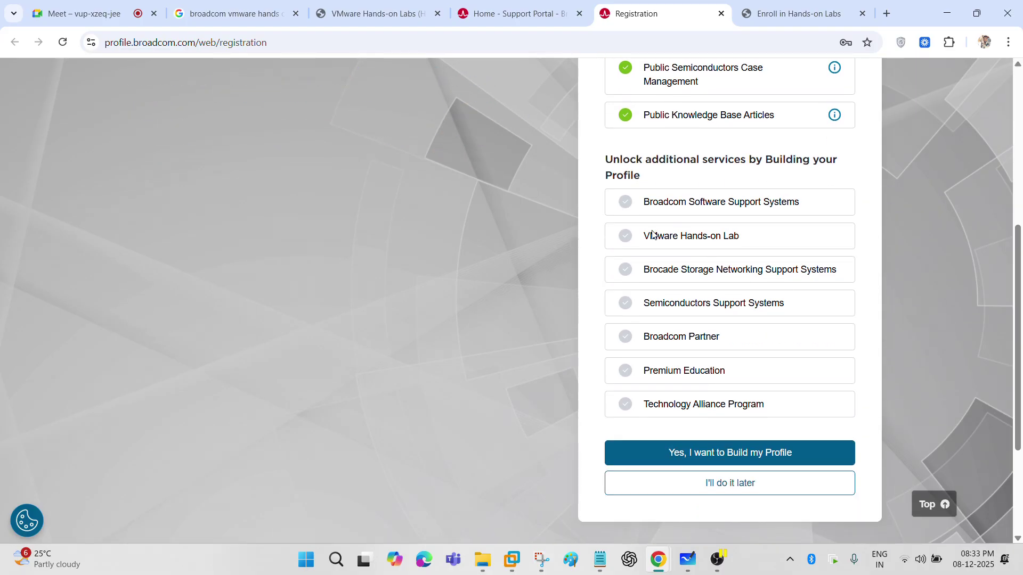
pyautogui.moveTo(641, 241); pyautogui.dragTo(750, 249)
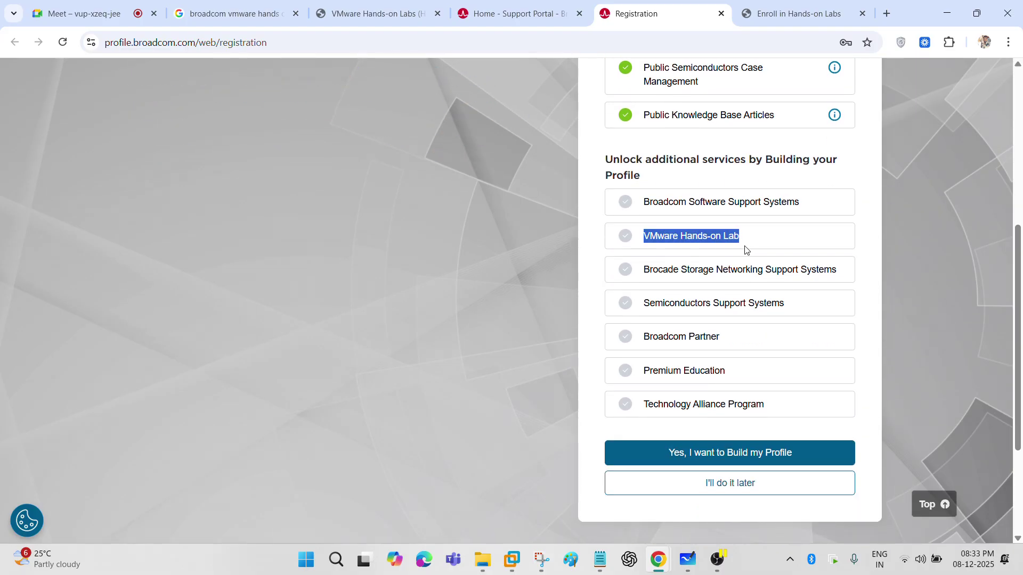
pyautogui.click(715, 457)
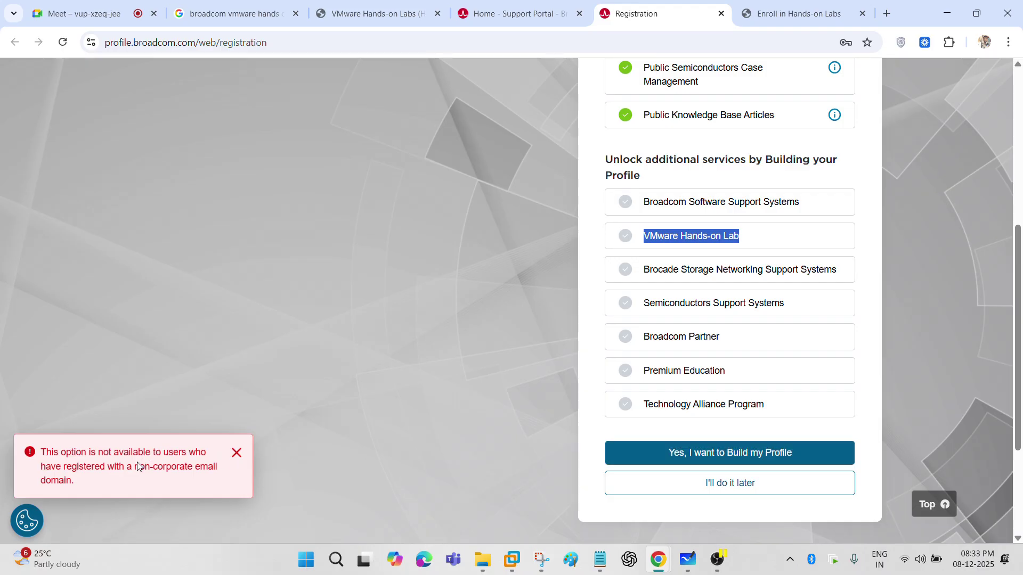
pyautogui.moveTo(133, 466); pyautogui.dragTo(155, 481)
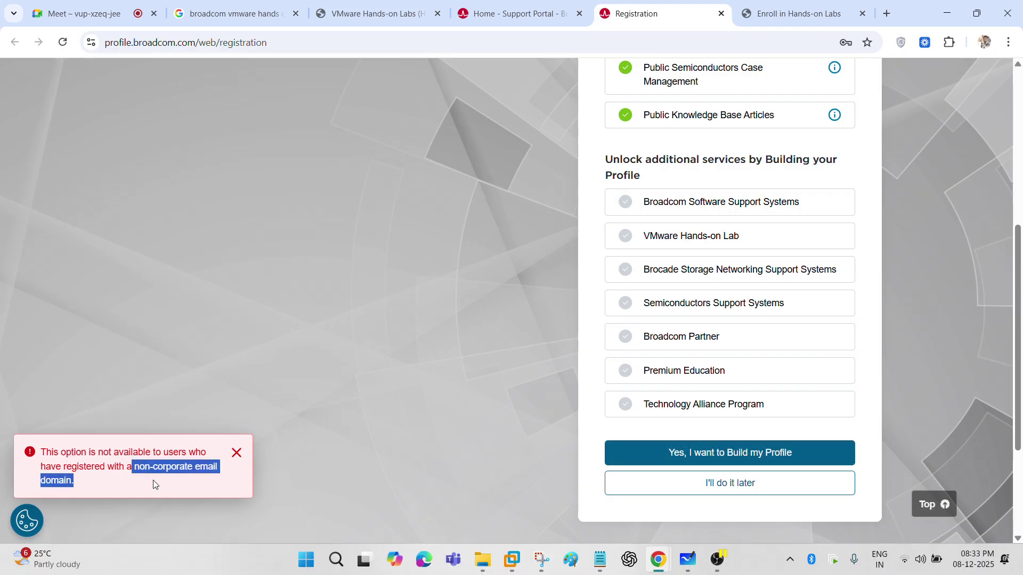
pyautogui.click(235, 454)
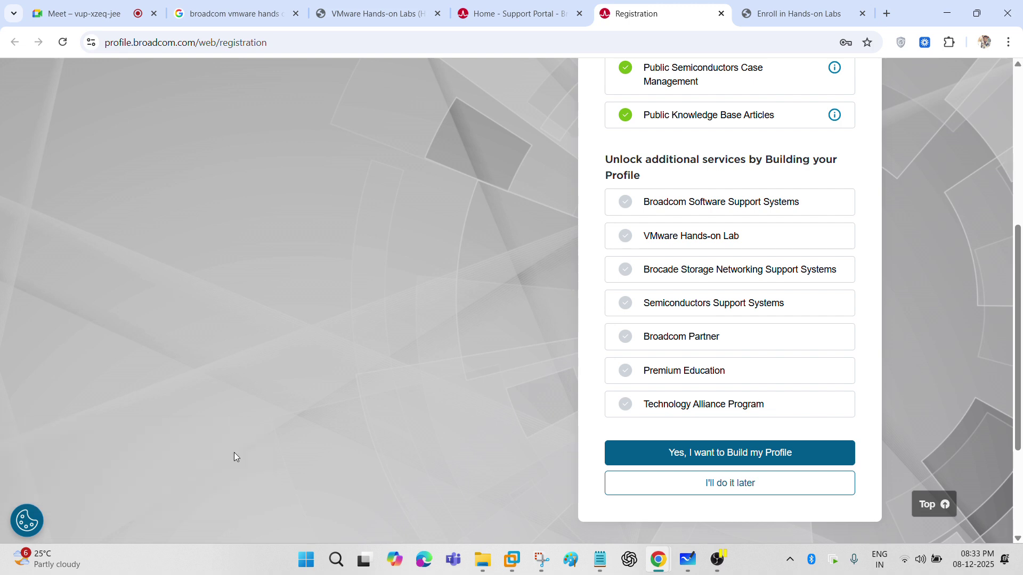
pyautogui.click(669, 461)
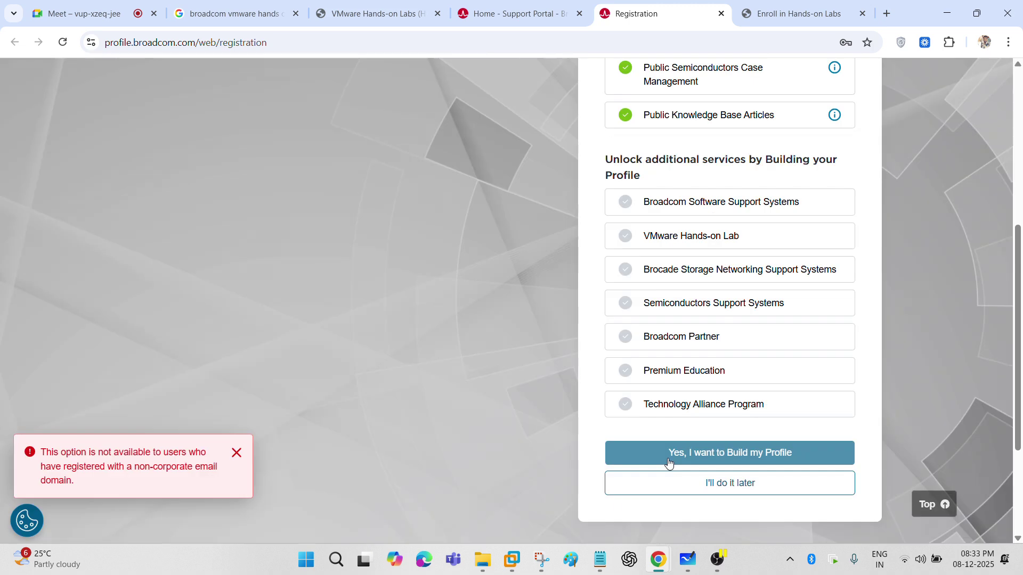
pyautogui.moveTo(47, 456); pyautogui.dragTo(186, 485)
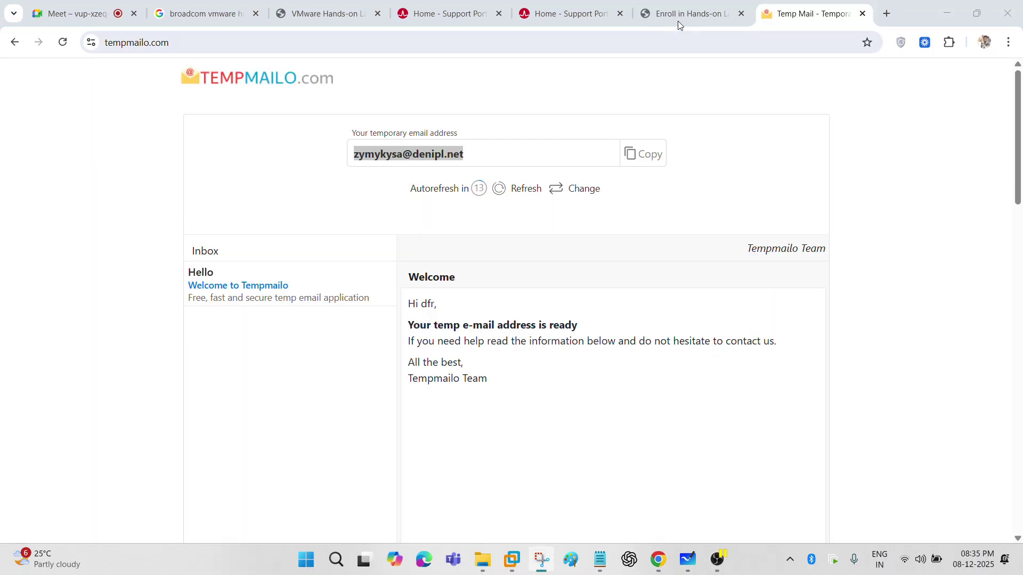
# Copy the temporary email address from the Tempmailo inbox.
pyautogui.click(677, 20)
pyautogui.scroll(3, 527, 260)
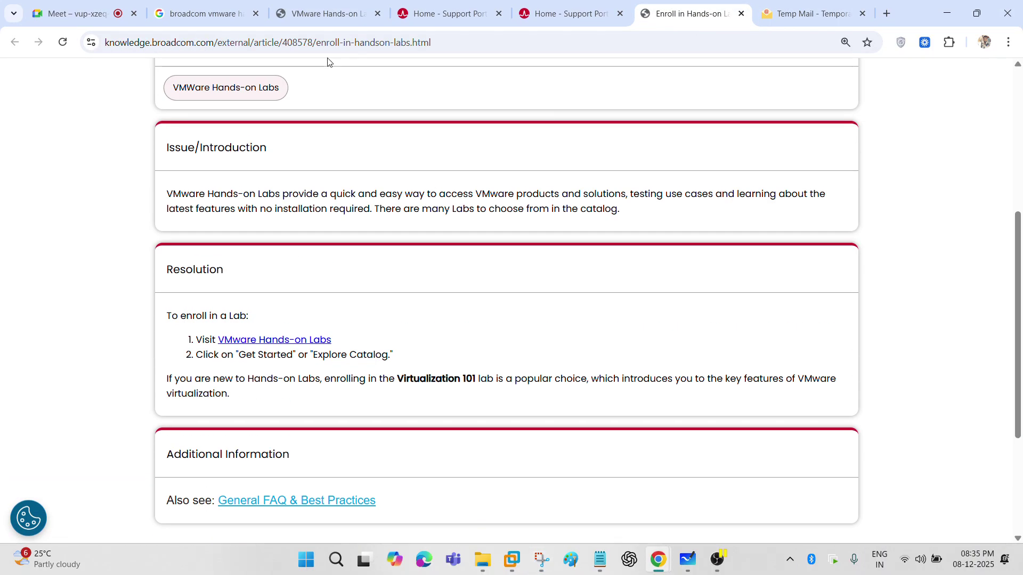
pyautogui.click(434, 15)
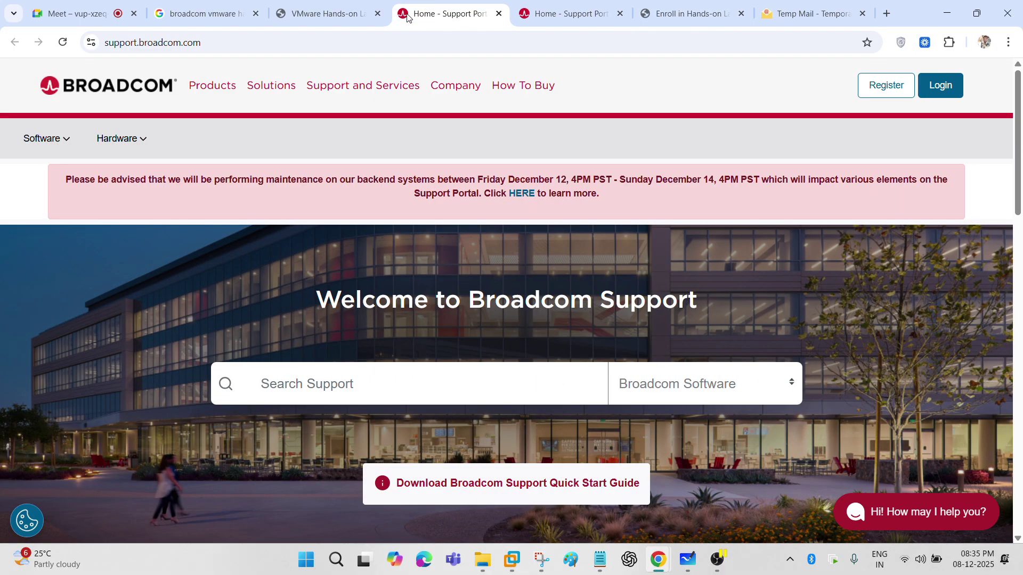
pyautogui.click(606, 20)
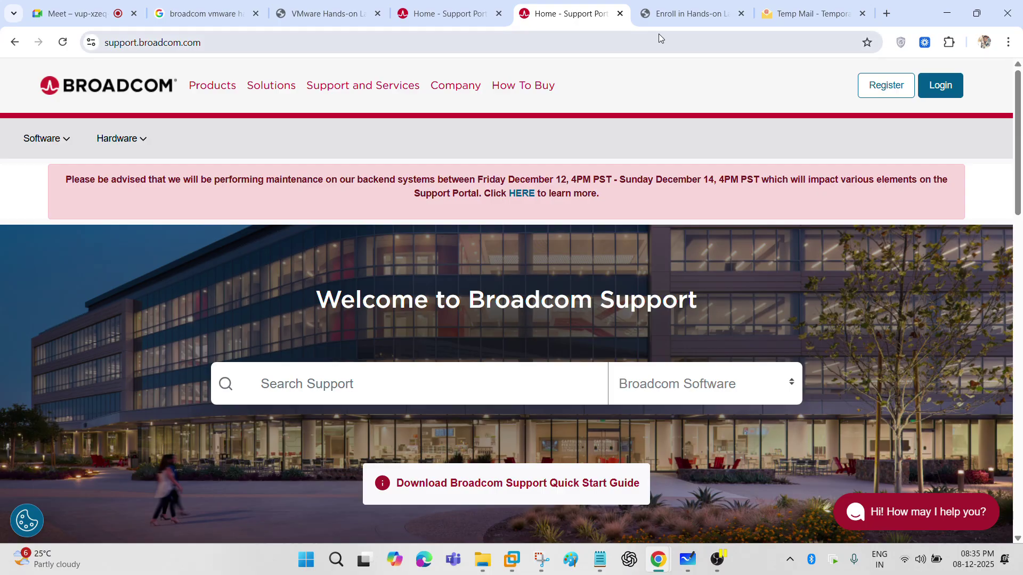
pyautogui.click(796, 13)
pyautogui.click(496, 159)
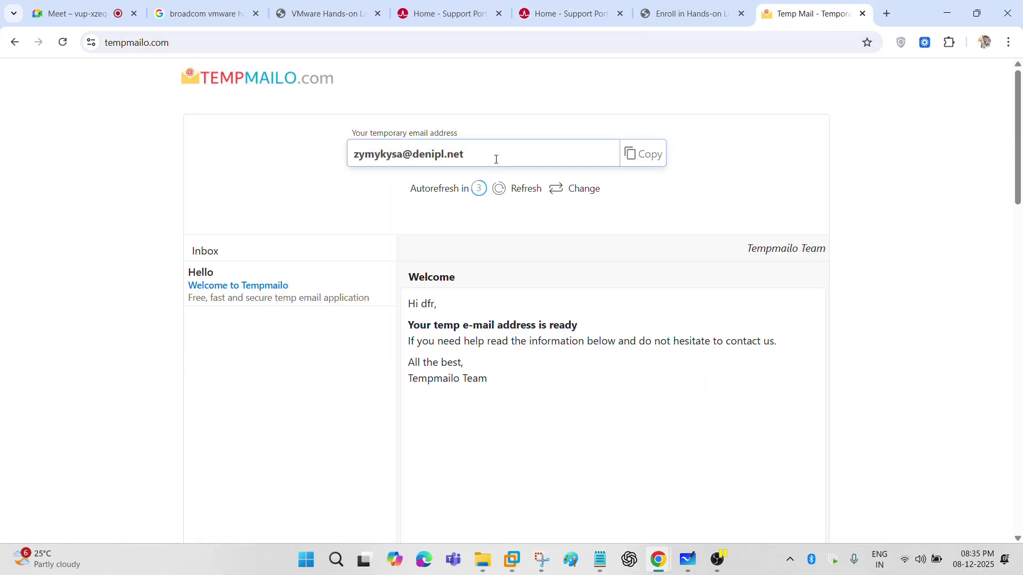
pyautogui.click(646, 159)
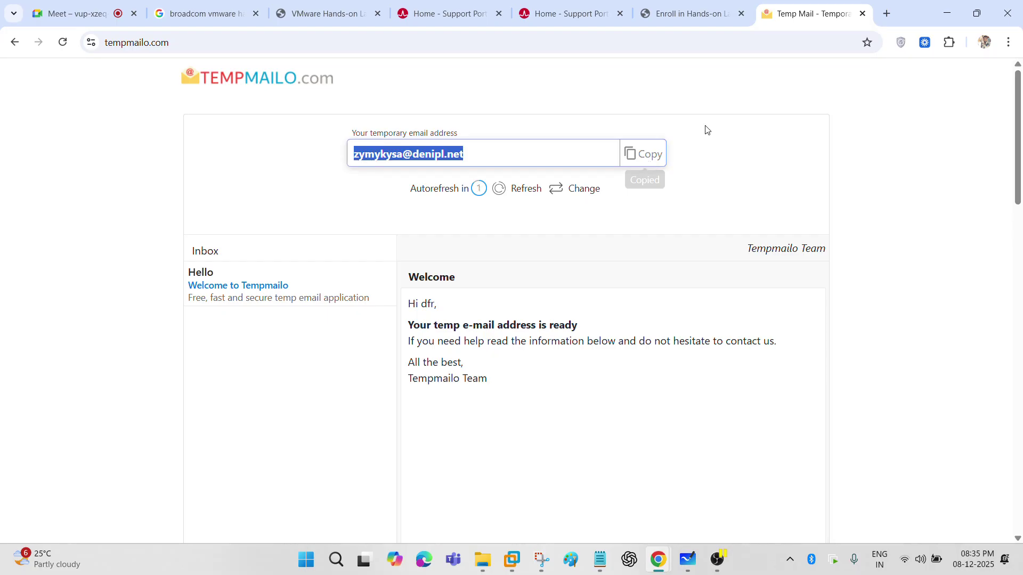
# Start a new Broadcom account registration from the Support Portal homepage.
pyautogui.click(673, 18)
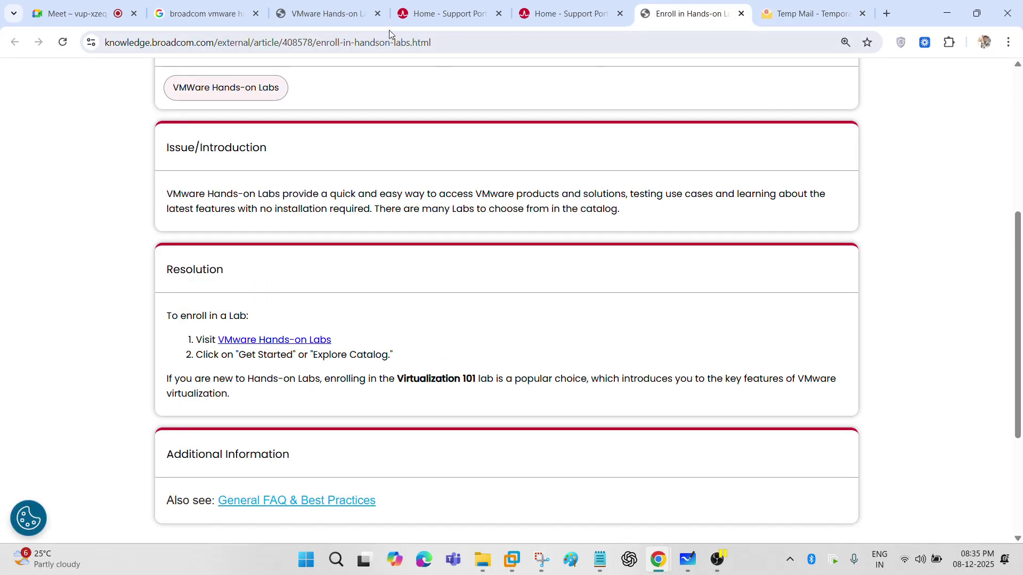
pyautogui.click(398, 18)
pyautogui.click(887, 87)
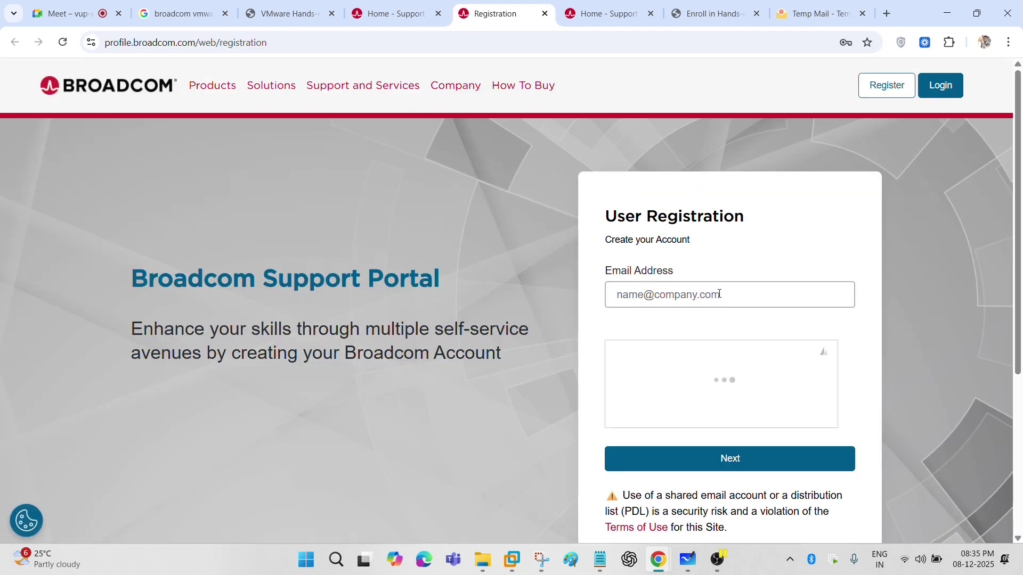
# Paste the temporary address, enter the captcha text and submit, getting an Invalid domain error.
pyautogui.click(719, 294)
pyautogui.hotkey('ctrl', 'v')
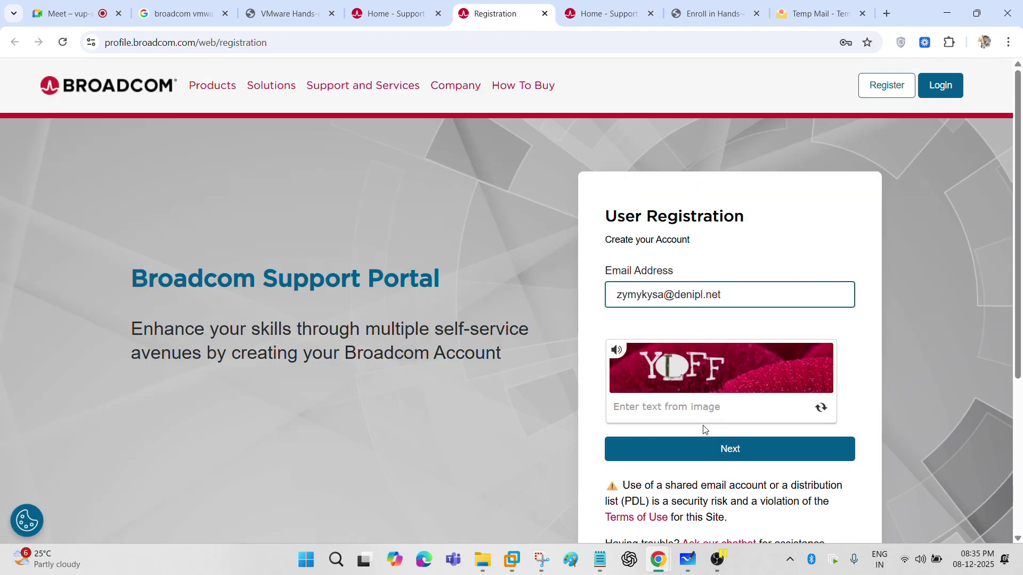
pyautogui.click(689, 417)
pyautogui.write('YL')
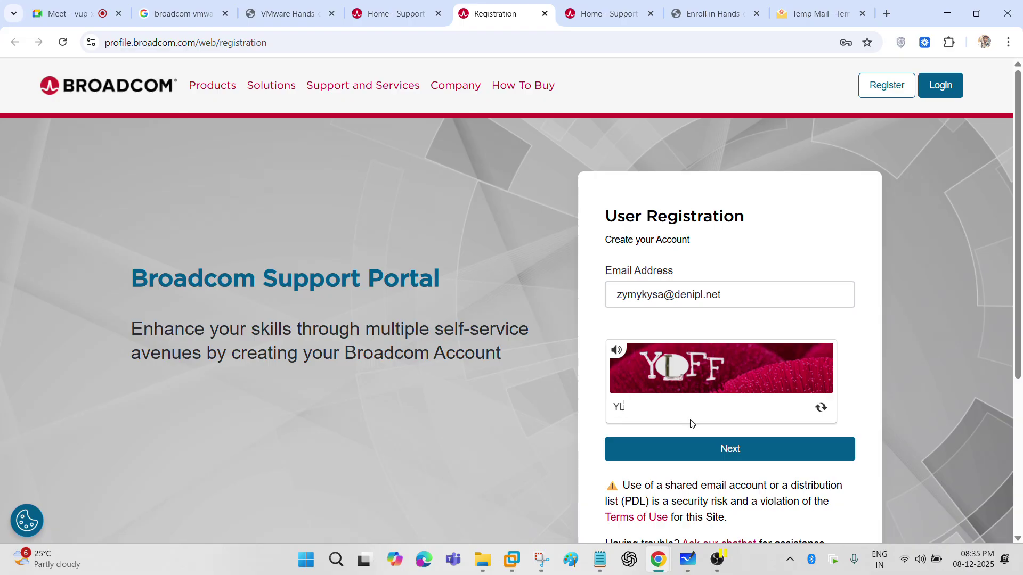
pyautogui.write('FF')
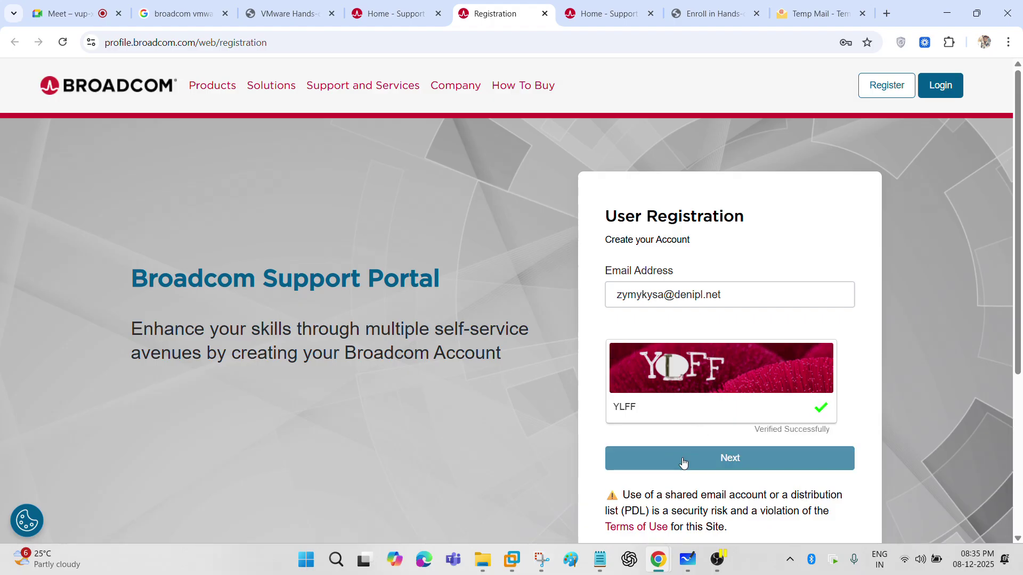
pyautogui.click(763, 469)
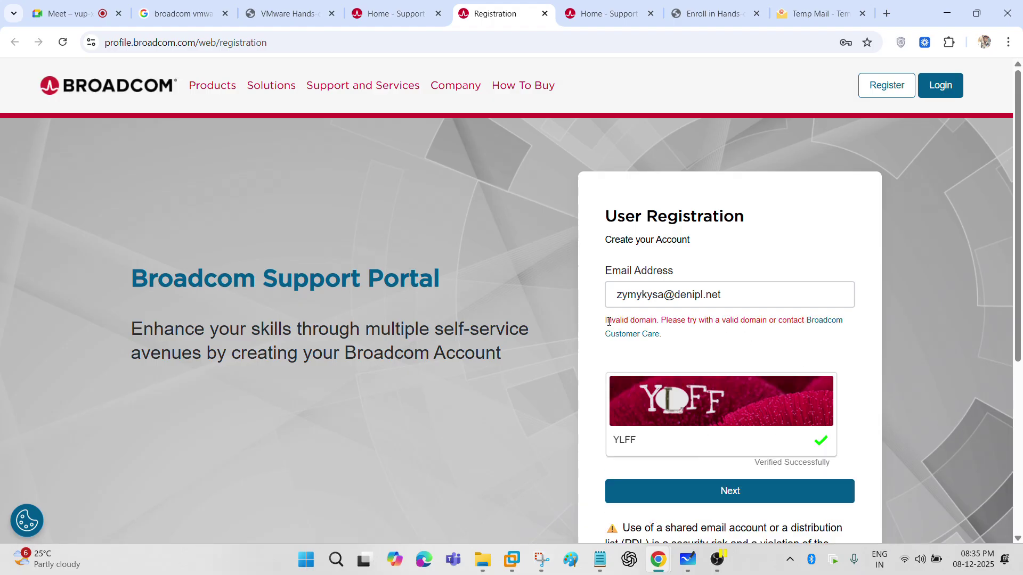
pyautogui.moveTo(608, 322); pyautogui.dragTo(779, 320)
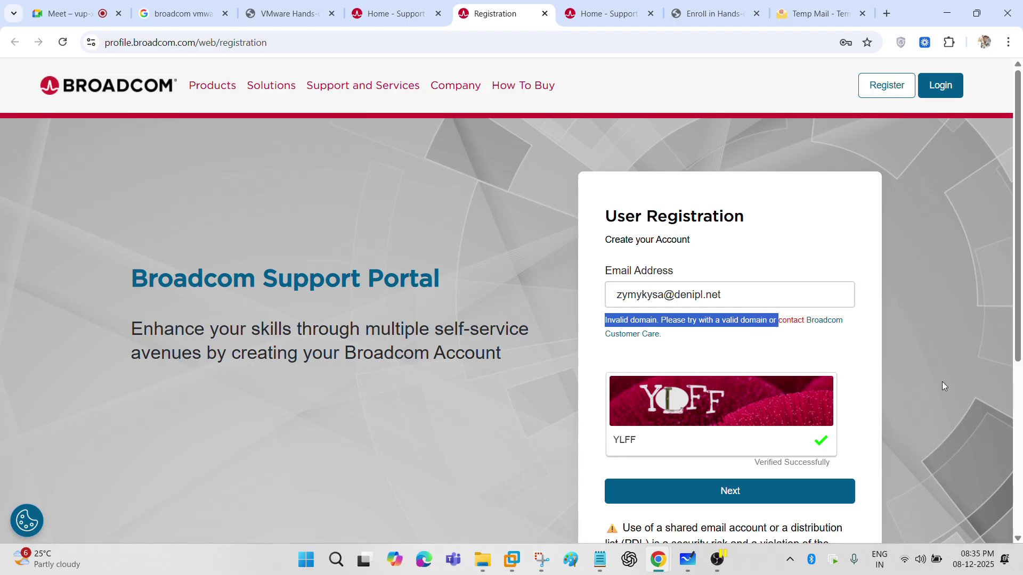
pyautogui.click(943, 385)
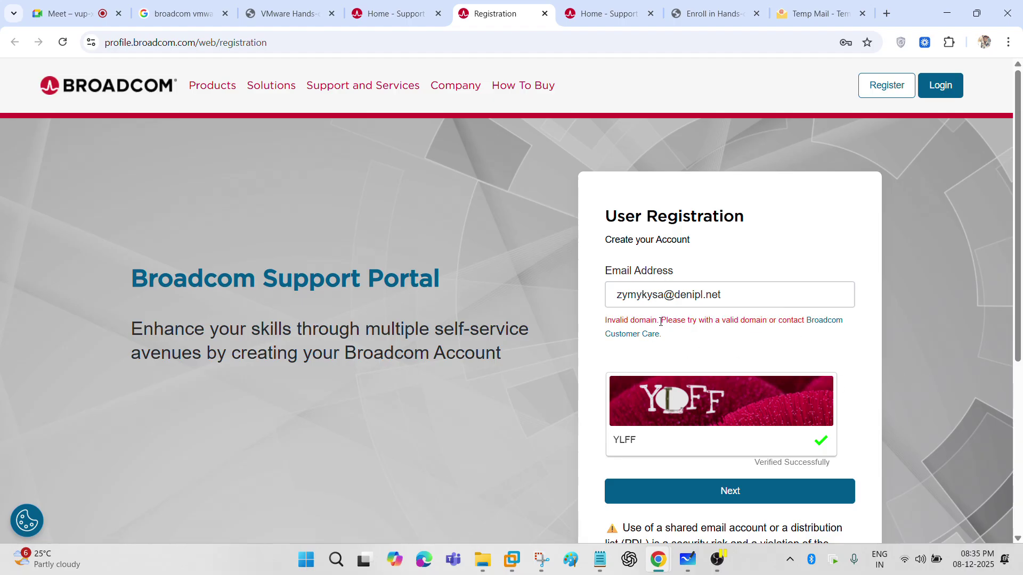
pyautogui.moveTo(661, 322); pyautogui.dragTo(735, 327)
# Refresh Tempmailo, switch to a new temporary address, then close the Tempmailo tab.
pyautogui.click(815, 15)
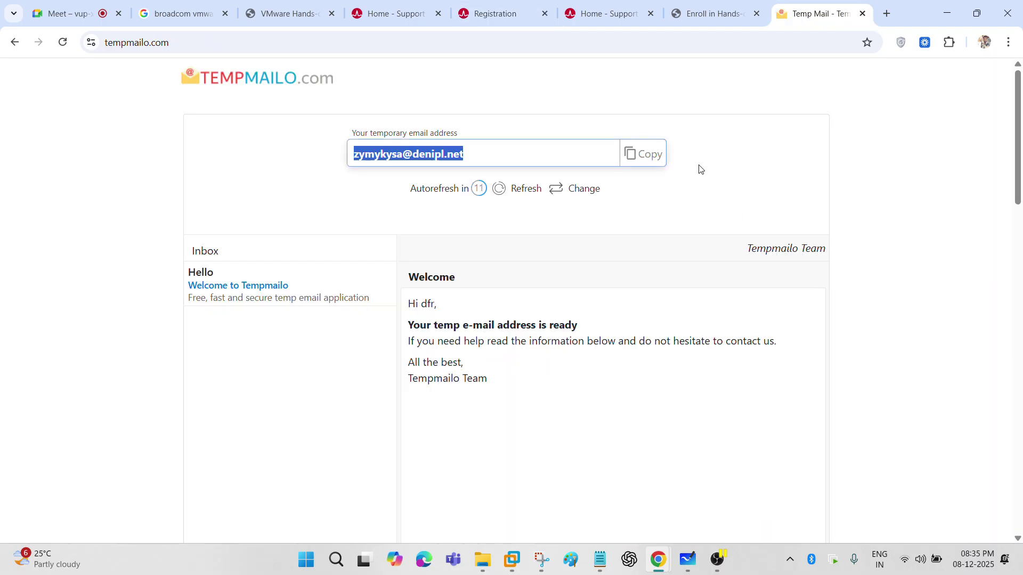
pyautogui.click(508, 199)
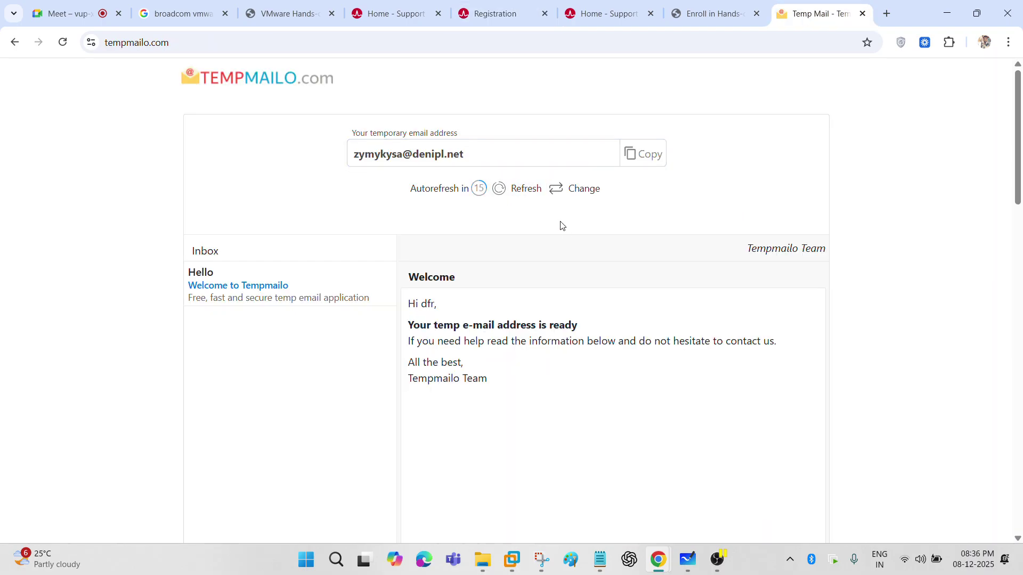
pyautogui.click(574, 193)
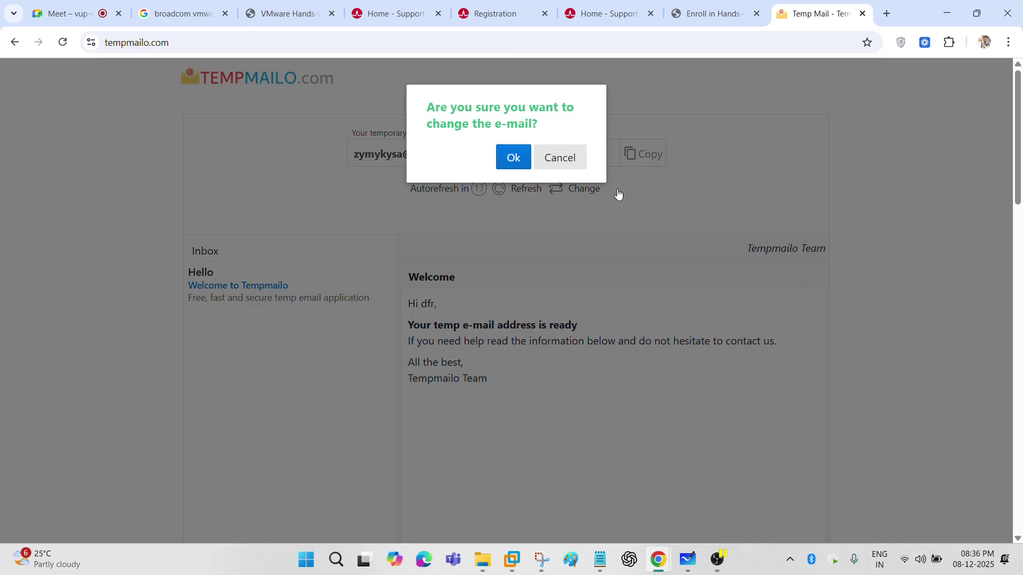
pyautogui.press('Return')
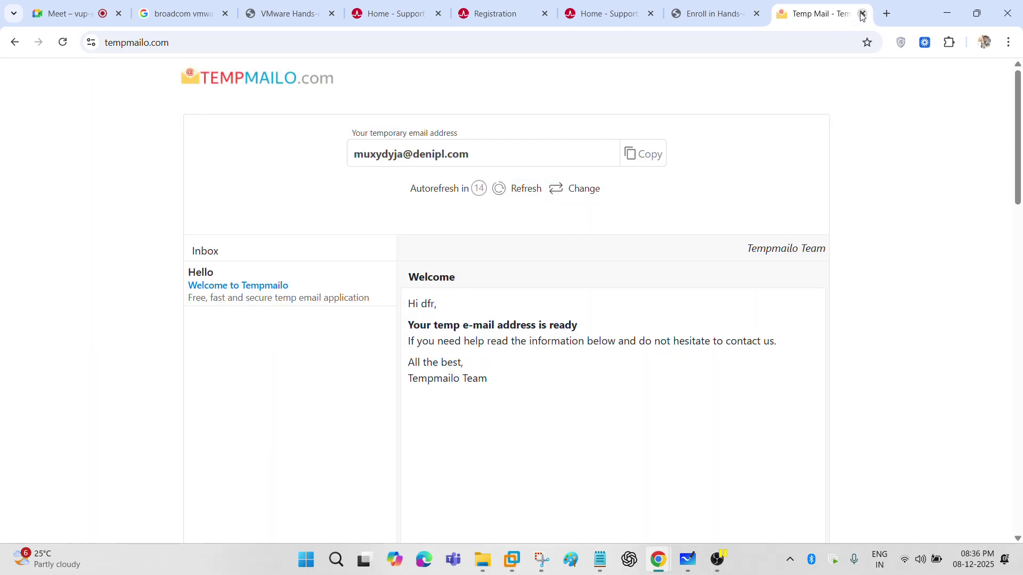
pyautogui.click(862, 16)
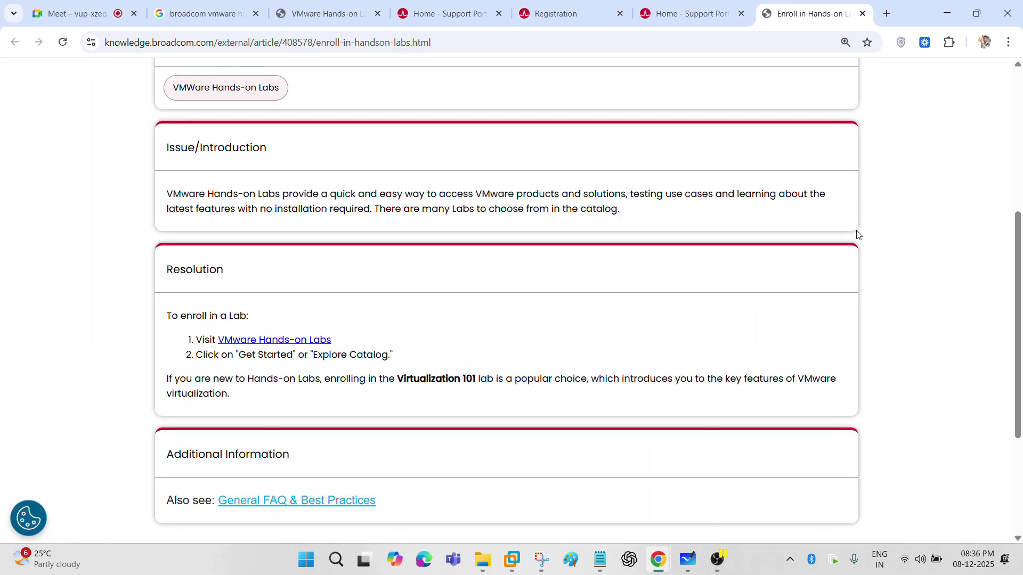
# Search for temp mail in a new tab and open the Temp Mail site.
pyautogui.click(887, 15)
pyautogui.write('temp m')
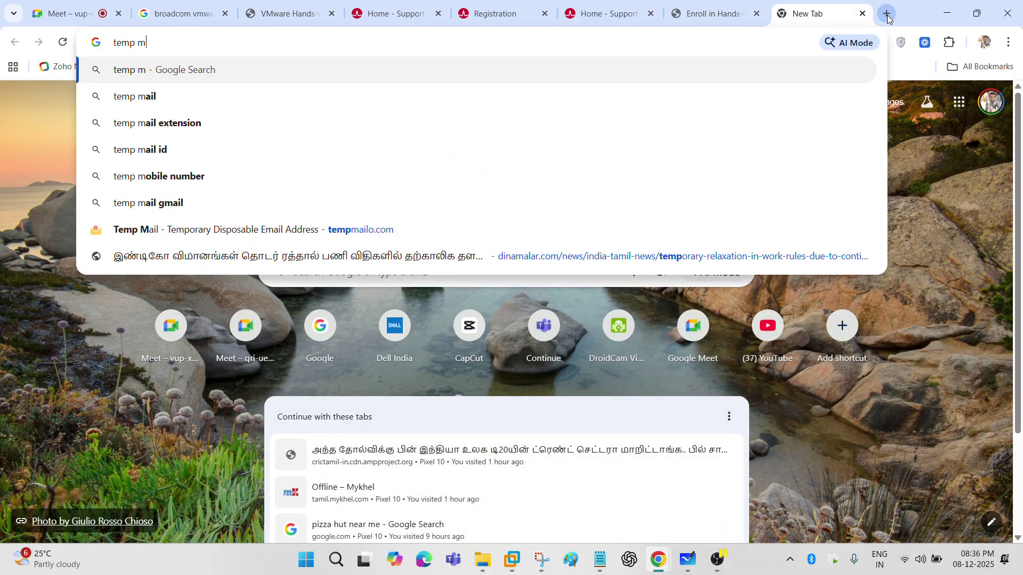
pyautogui.write('ail')
pyautogui.press('Return')
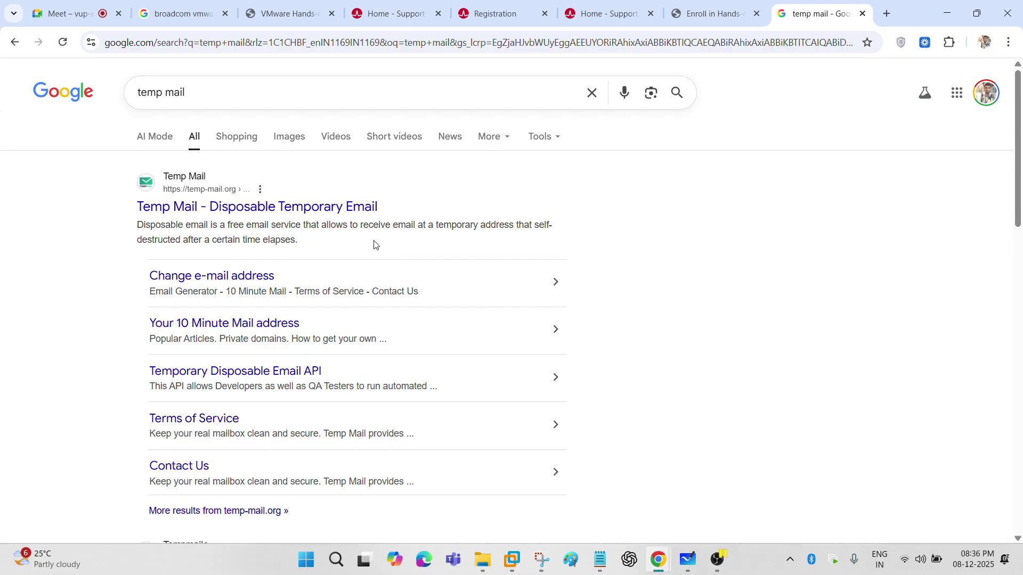
pyautogui.click(341, 208)
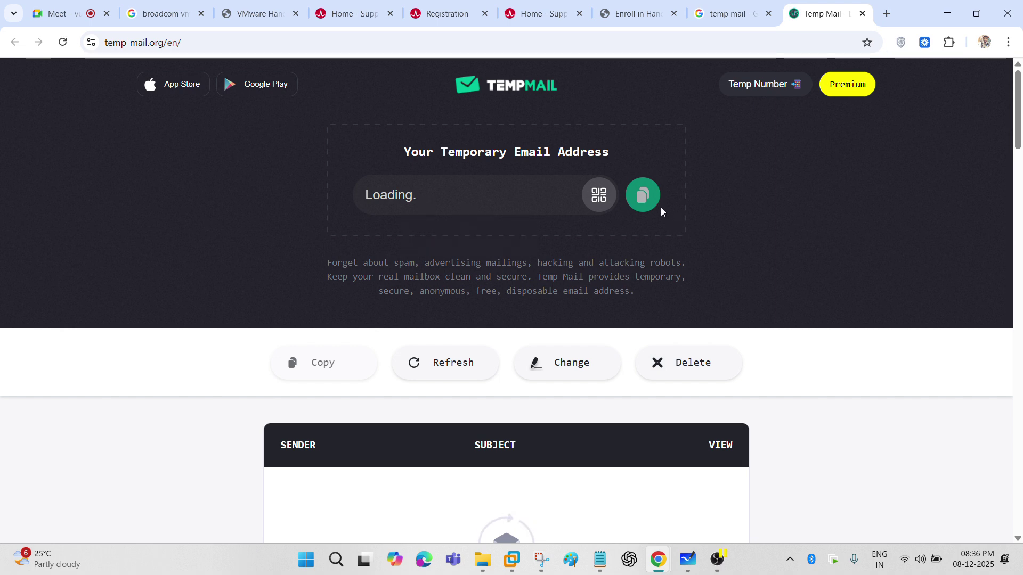
# Copy the generated temporary email address and go back to the Broadcom Support home tab.
pyautogui.moveTo(403, 153); pyautogui.dragTo(613, 162)
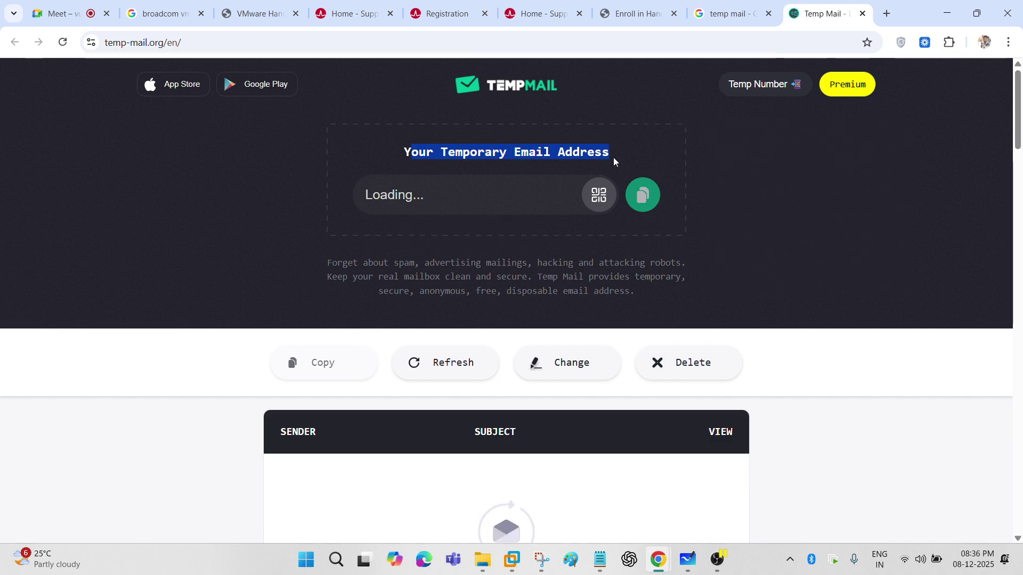
pyautogui.click(276, 274)
pyautogui.scroll(-6, 276, 273)
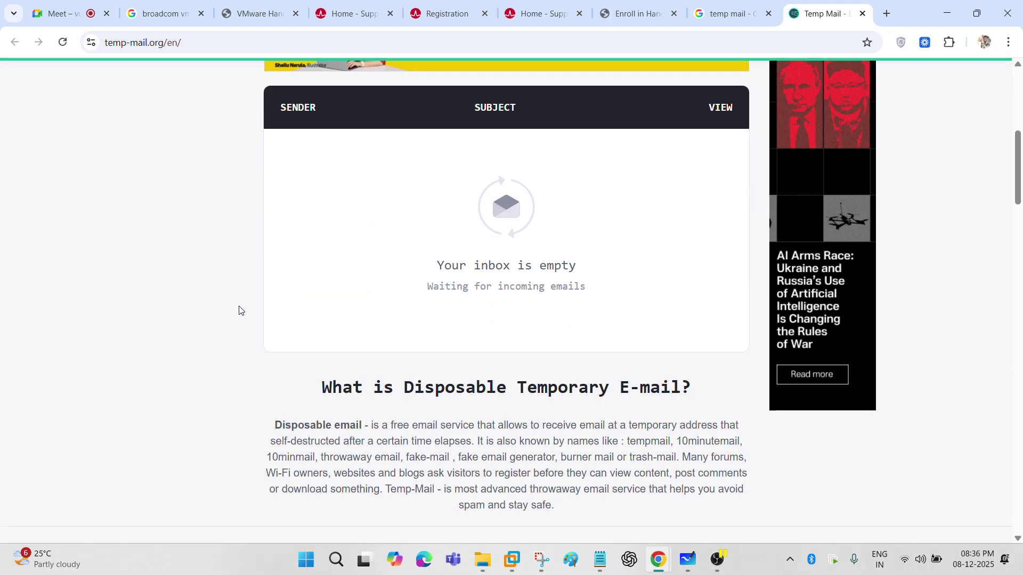
pyautogui.scroll(-3, 240, 311)
pyautogui.scroll(10, 240, 311)
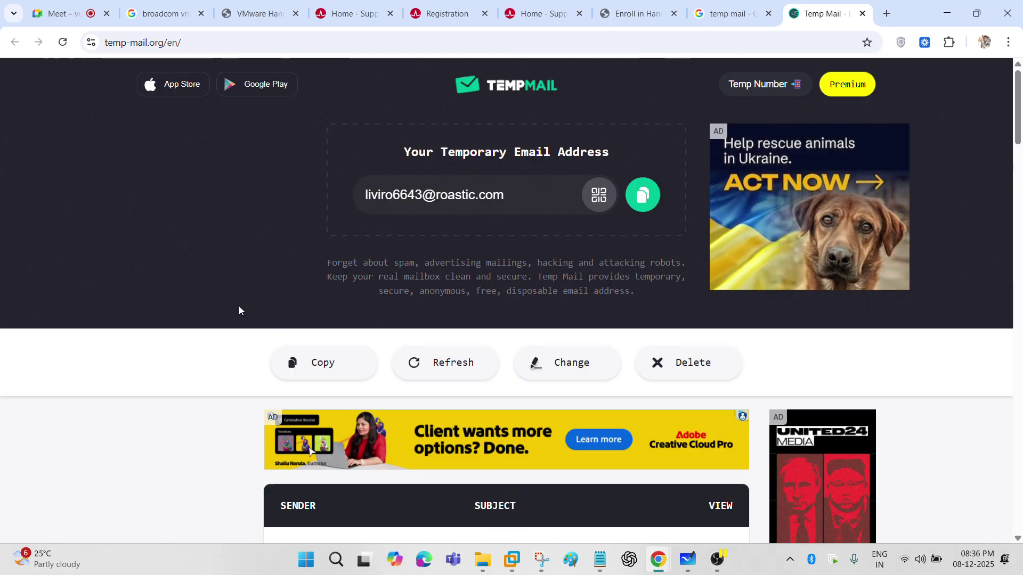
pyautogui.click(642, 197)
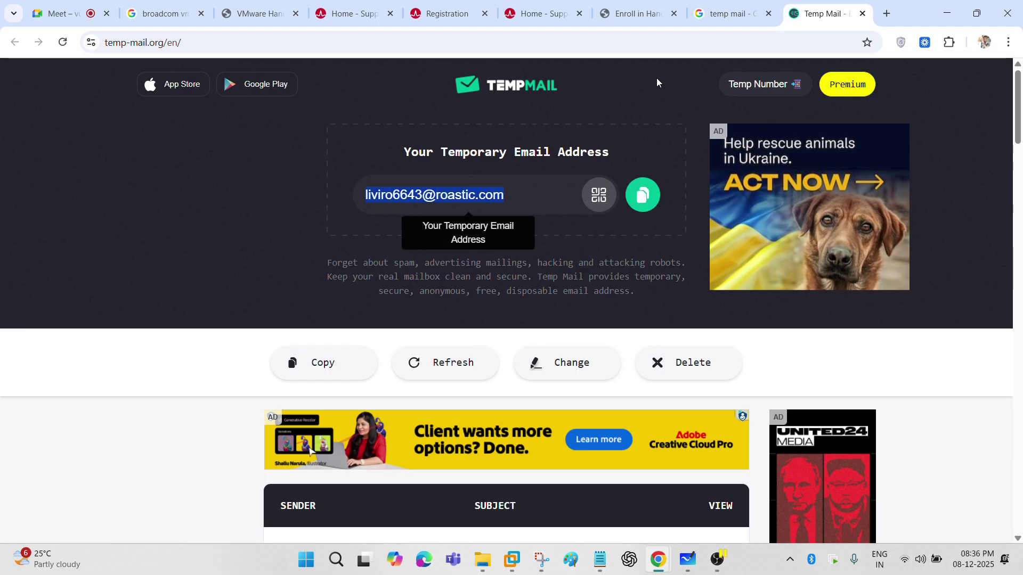
pyautogui.click(372, 18)
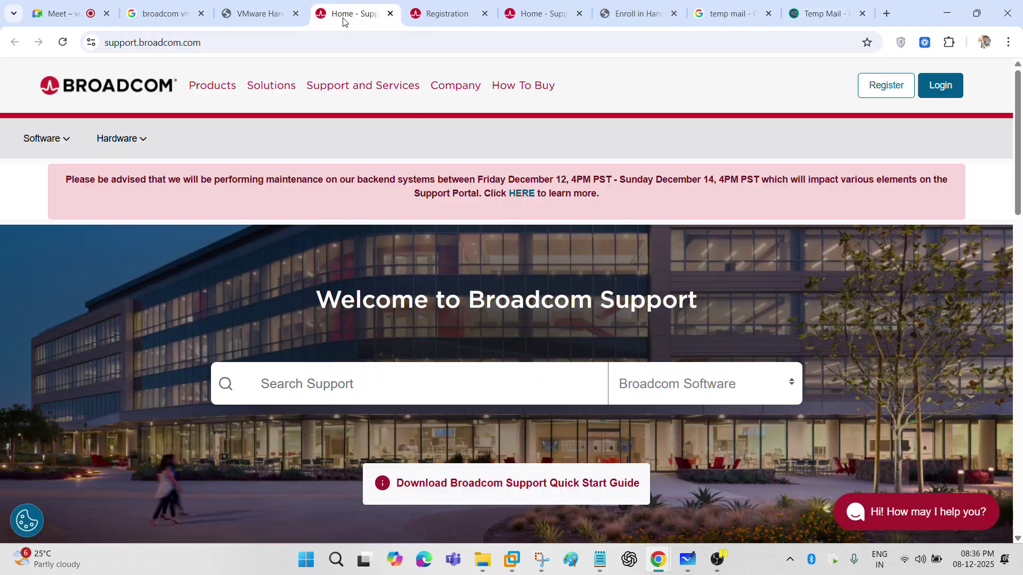
# Close the duplicate home tab and paste the temporary address into Email Address.
pyautogui.click(390, 15)
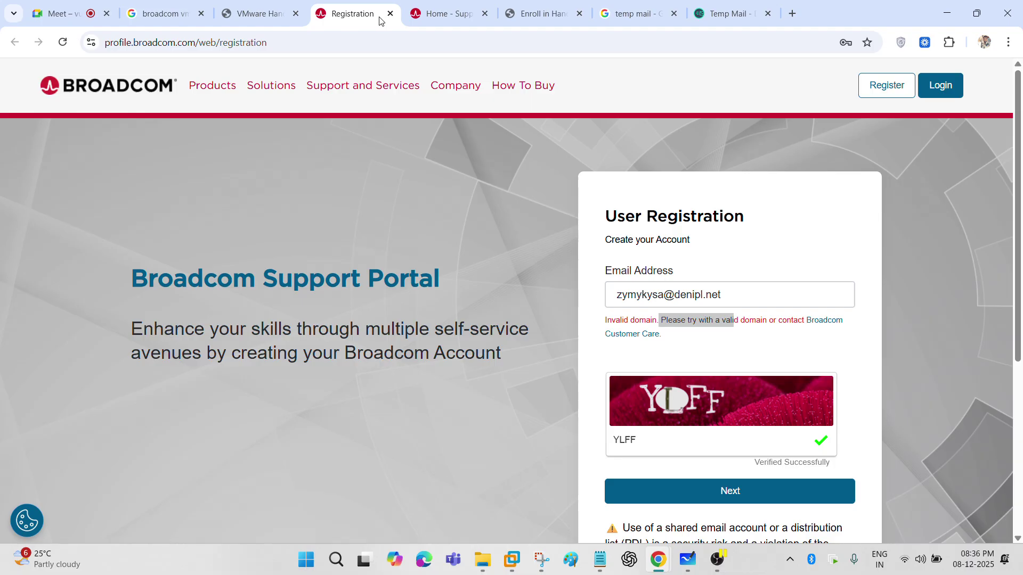
pyautogui.tripleClick(763, 297)
pyautogui.hotkey('ctrl', 'v')
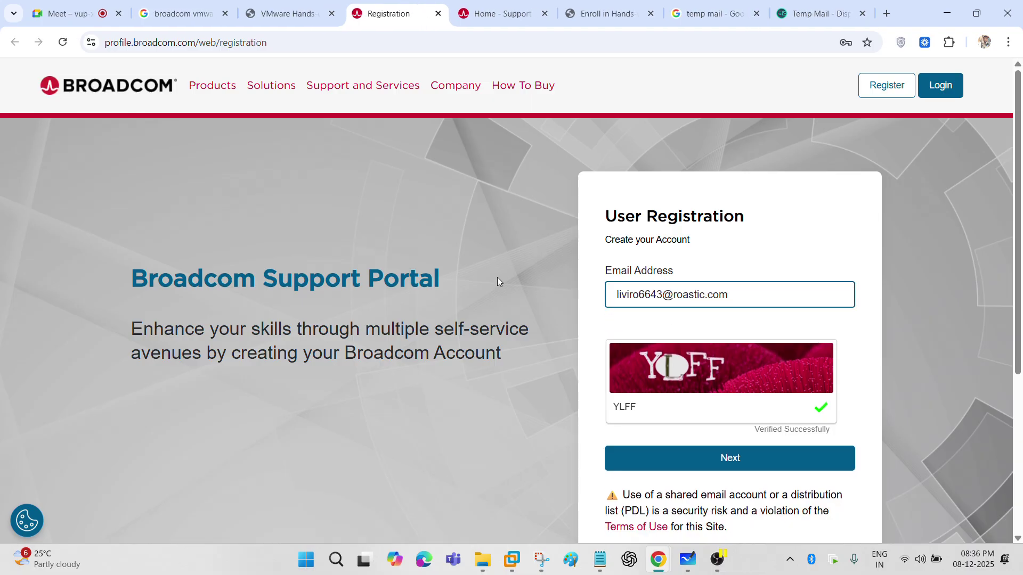
pyautogui.click(946, 367)
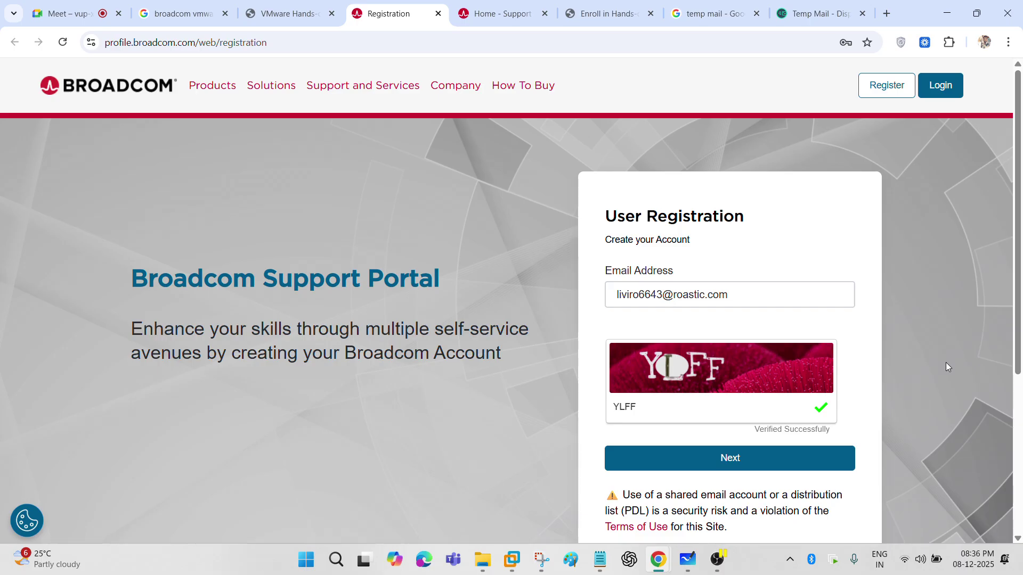
# Check the temporary inbox for new mail, then return to the registration form.
pyautogui.click(832, 17)
pyautogui.scroll(-4, 513, 326)
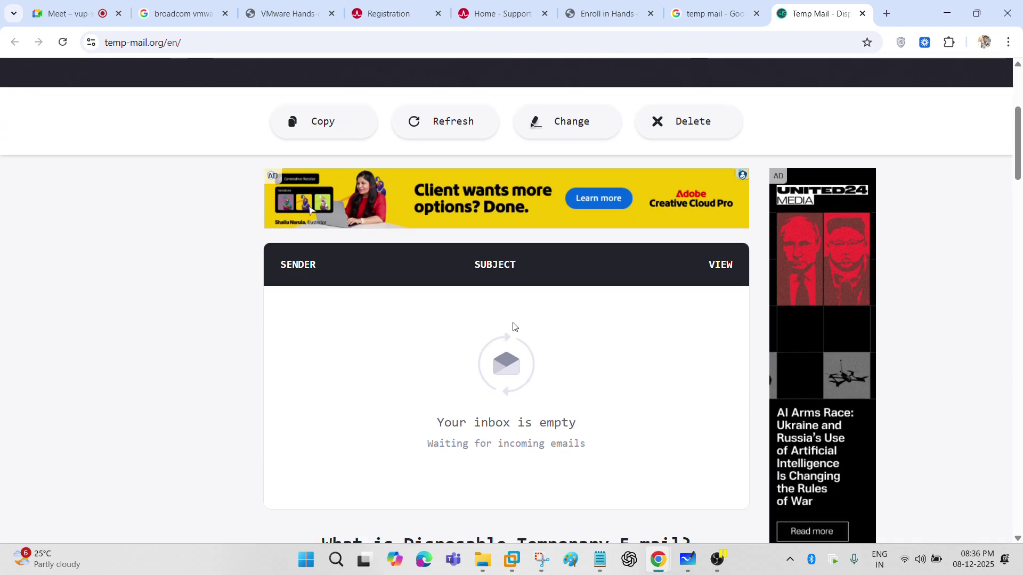
pyautogui.scroll(-3, 513, 327)
pyautogui.click(268, 20)
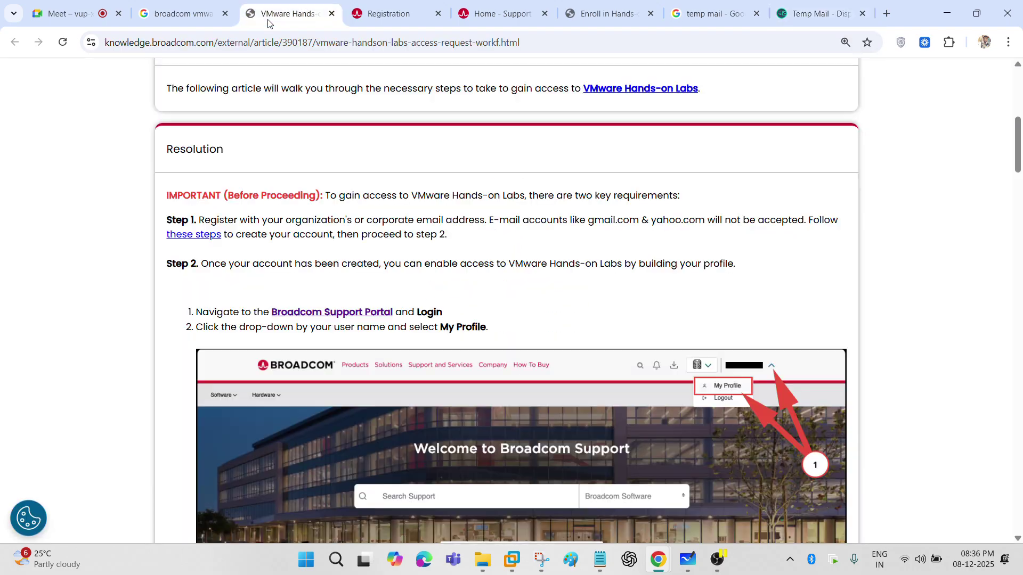
pyautogui.hotkey('ctrl', 'Tab')
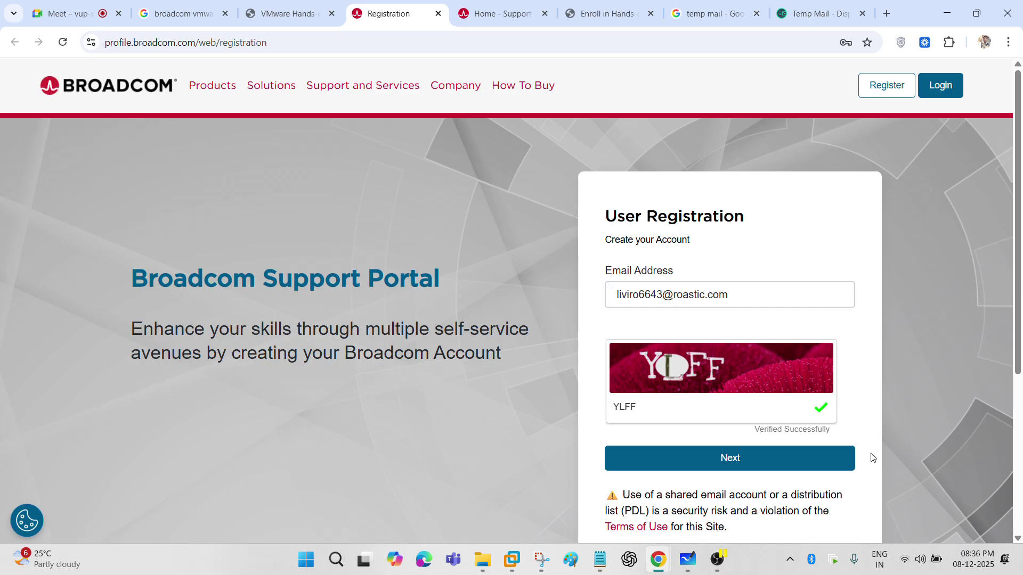
# Submit the registration and review the resulting Invalid domain error on the email.
pyautogui.click(804, 467)
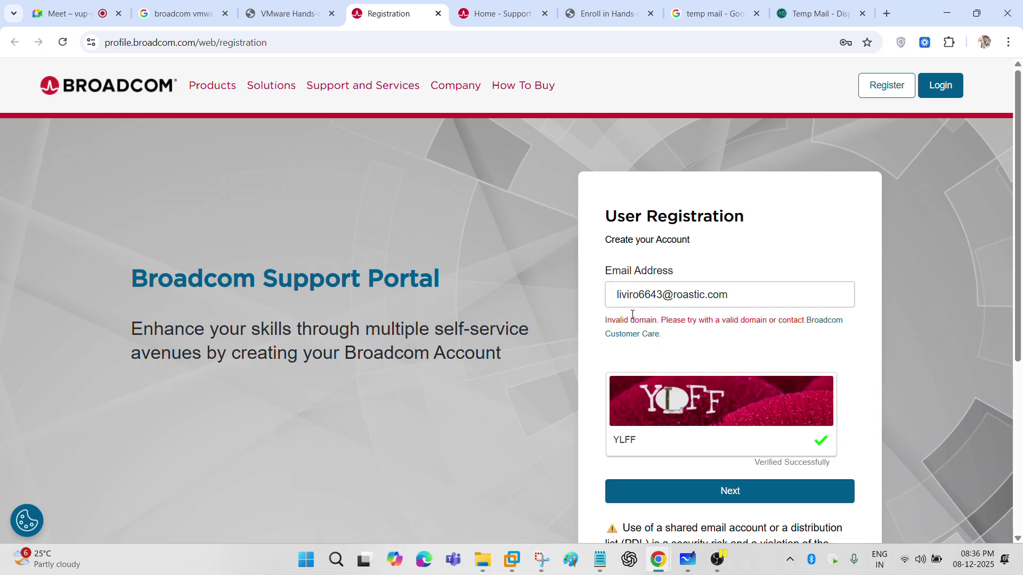
pyautogui.click(618, 294)
pyautogui.hotkey('ctrl', 'a')
pyautogui.click(676, 295)
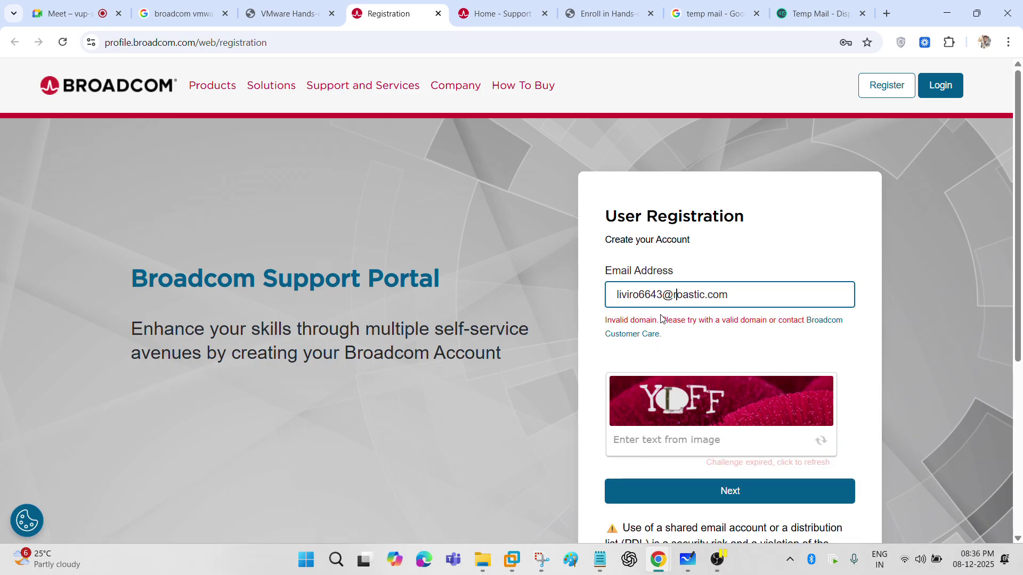
pyautogui.moveTo(607, 322); pyautogui.dragTo(757, 326)
pyautogui.click(699, 339)
pyautogui.moveTo(660, 320); pyautogui.dragTo(761, 322)
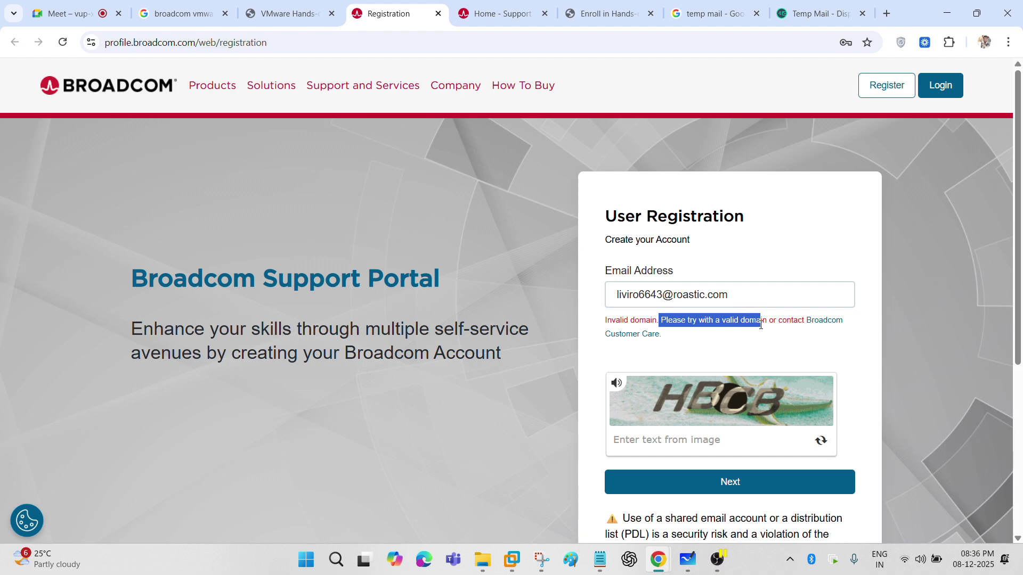
pyautogui.click(876, 389)
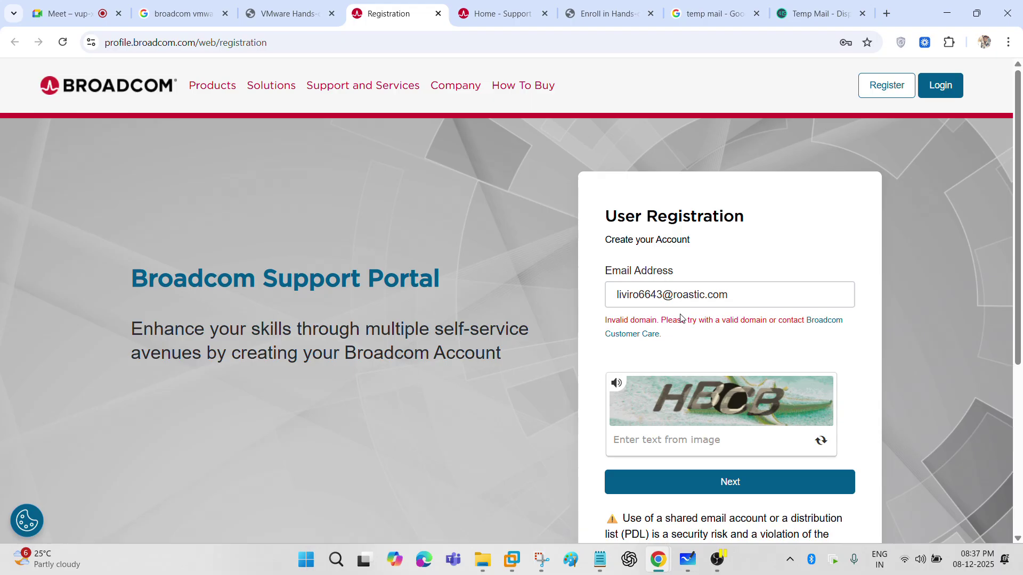
# Read the email address shared in Meet chat, then return to the registration form via the Enroll tab.
pyautogui.scroll(-2, 857, 320)
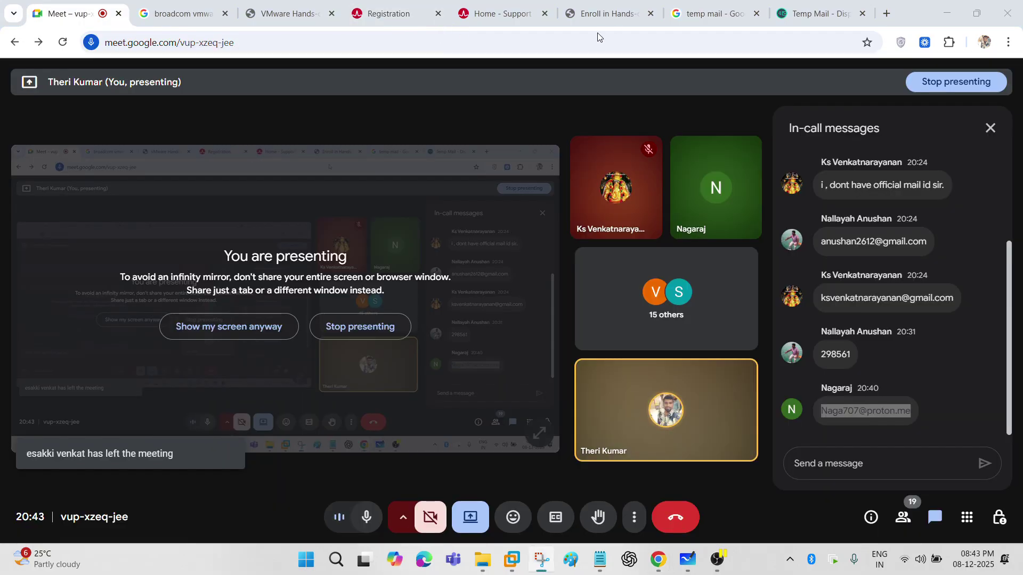
pyautogui.click(610, 14)
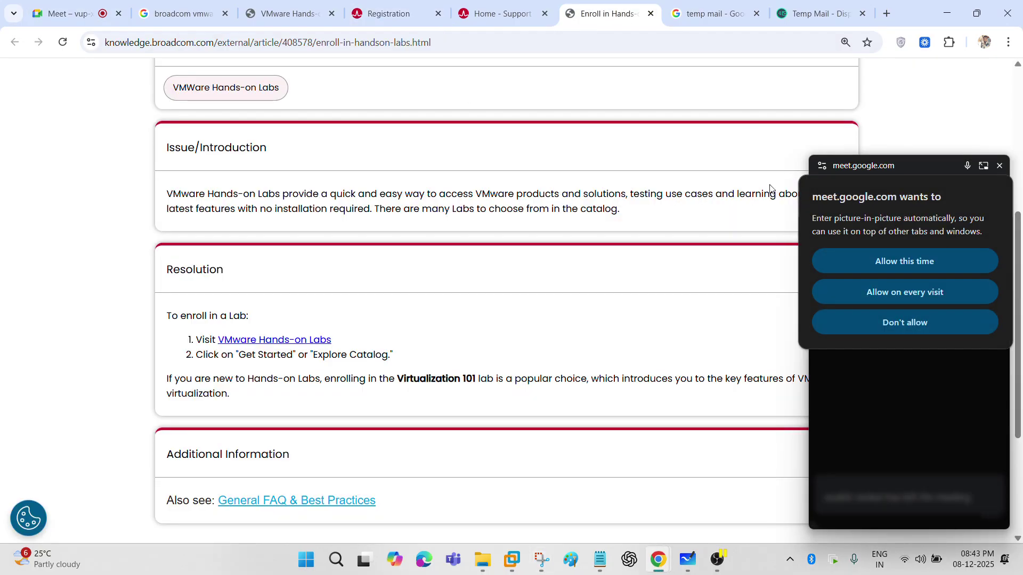
pyautogui.hotkey('ctrl', 'shift', 'Tab')
pyautogui.hotkey('ctrl', 'shift', 'Tab')
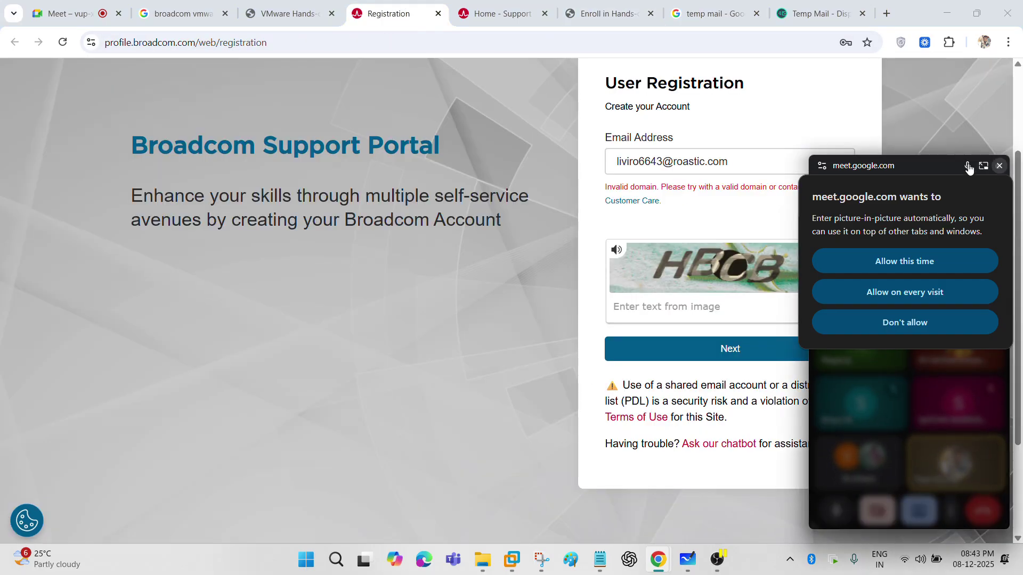
# Close the picture-in-picture window, paste the chat's email address, answer the captcha and submit.
pyautogui.click(968, 167)
pyautogui.moveTo(738, 160); pyautogui.dragTo(584, 164)
pyautogui.press('BackSpace')
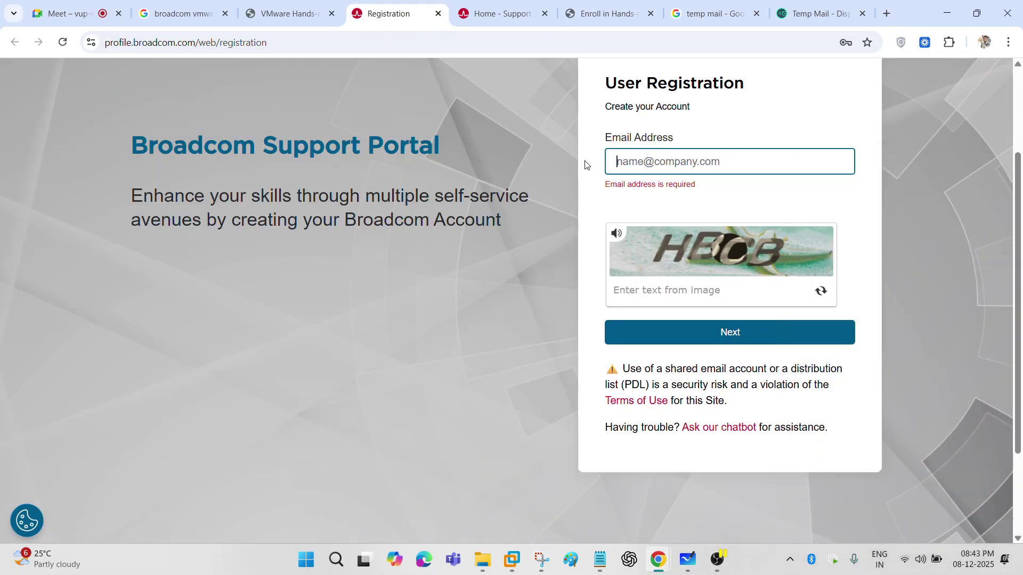
pyautogui.hotkey('ctrl', 'v')
pyautogui.click(711, 270)
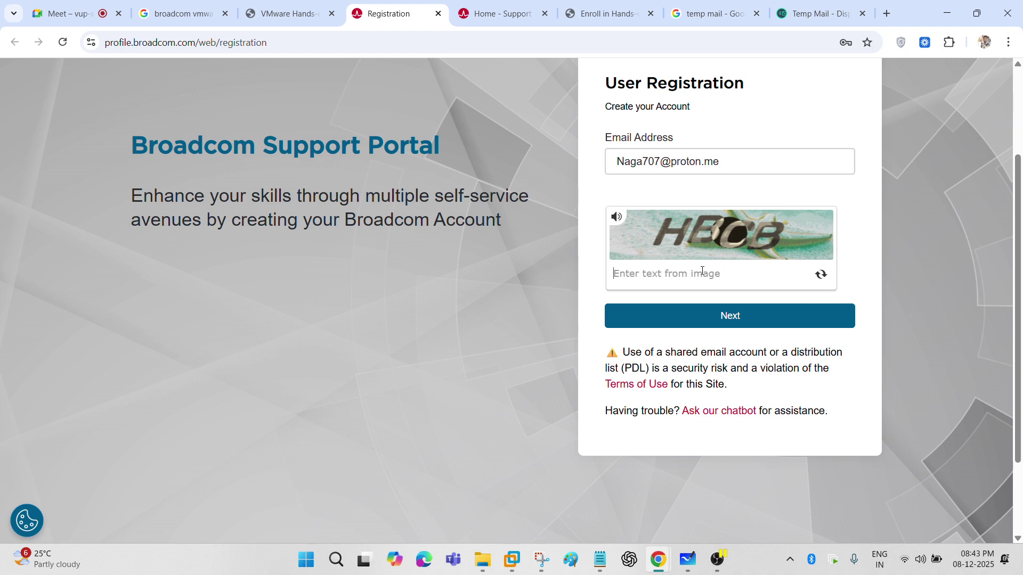
pyautogui.write('HBCB')
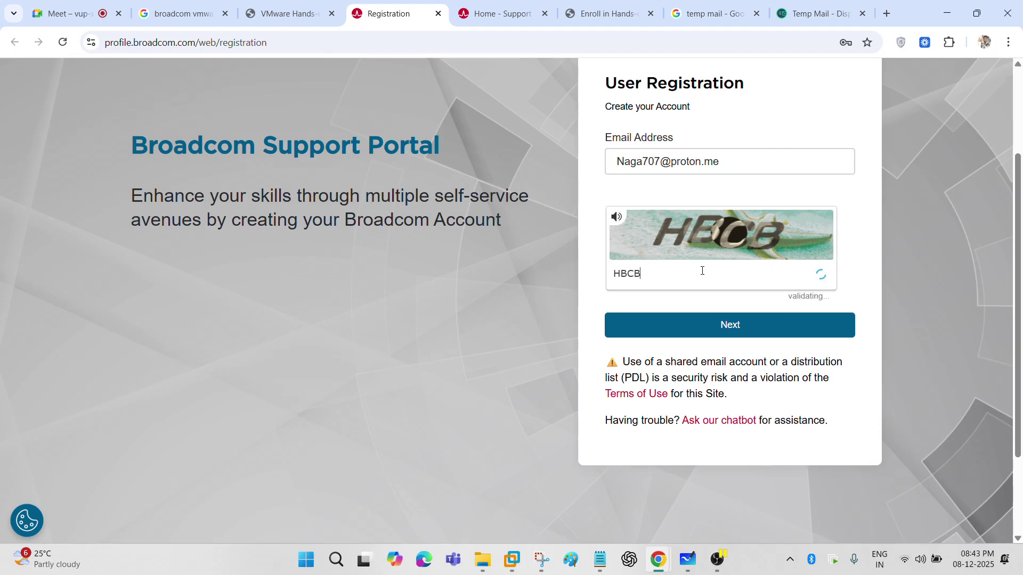
pyautogui.click(769, 323)
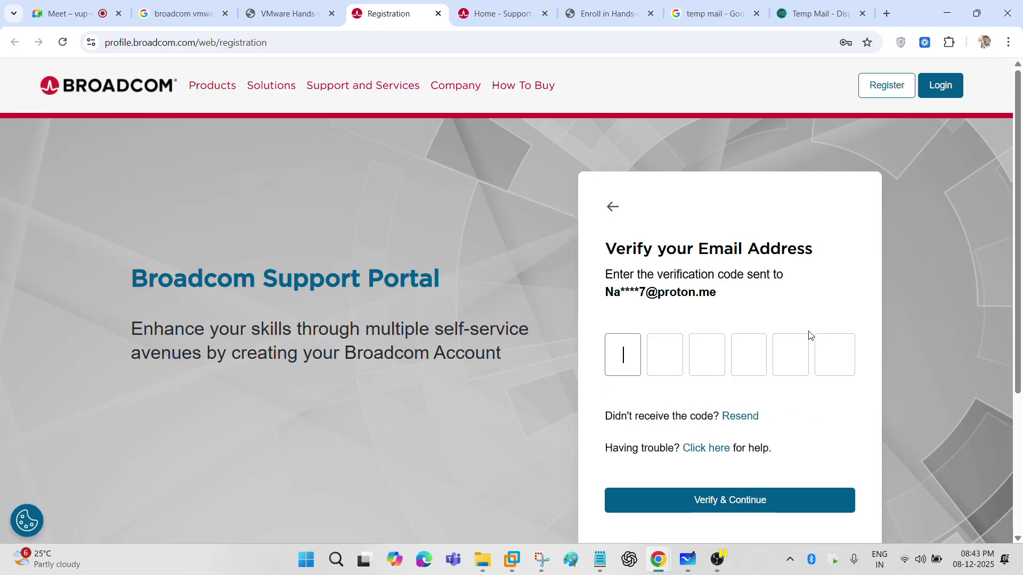
# Abandon the email verification step and go to the Broadcom sign-in page.
pyautogui.scroll(-5, 863, 333)
pyautogui.scroll(4, 870, 335)
pyautogui.hotkey('alt', 'Left')
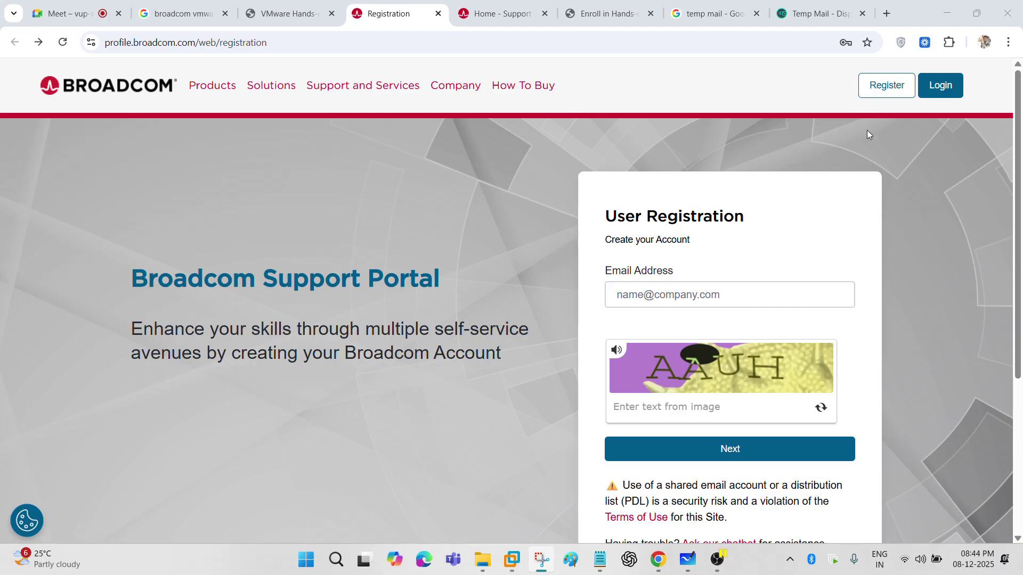
pyautogui.click(941, 90)
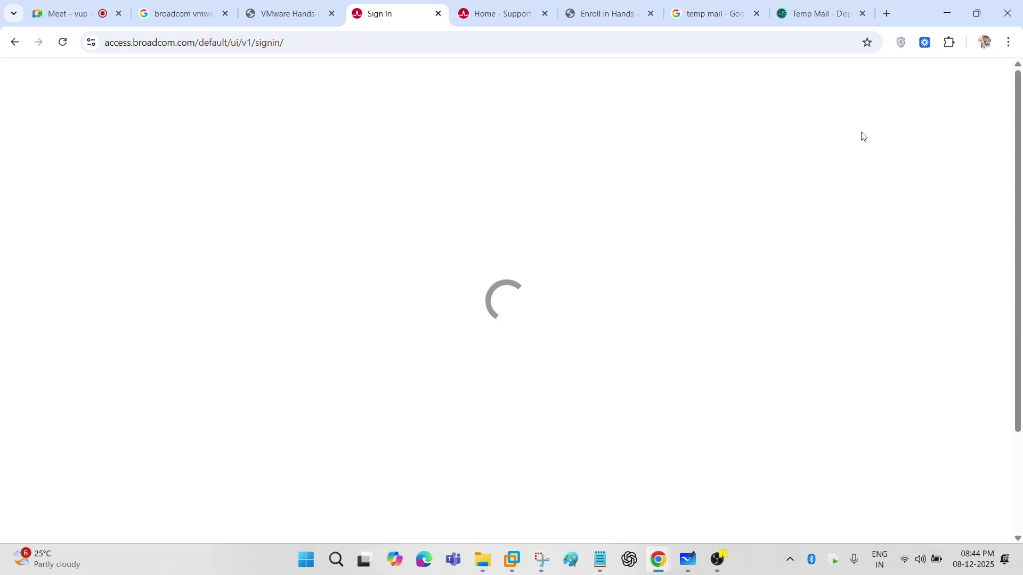
# Sign in with the pasted account email and Remember me ticked, saving the login in Chrome.
pyautogui.click(417, 393)
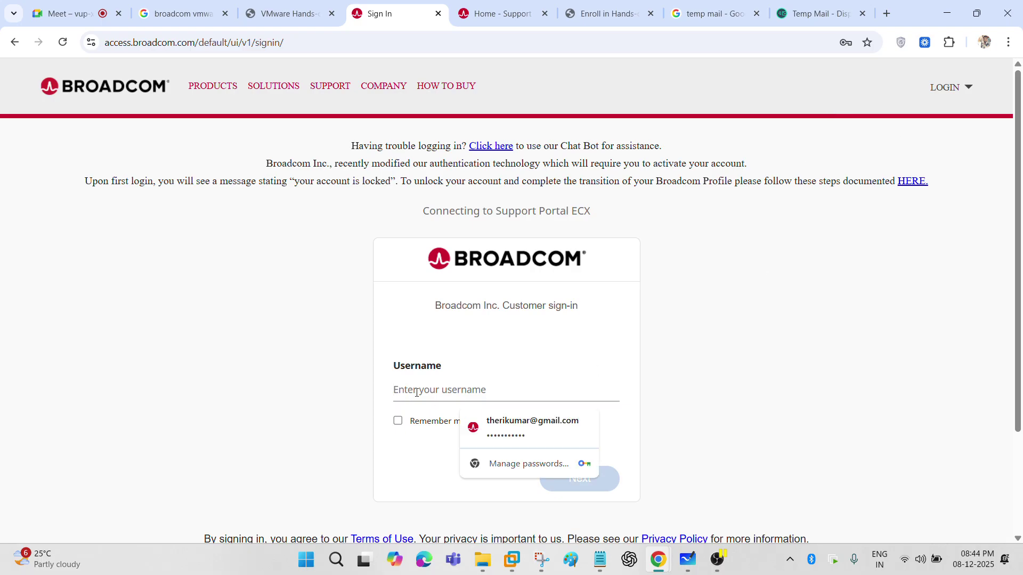
pyautogui.hotkey('ctrl', 'v')
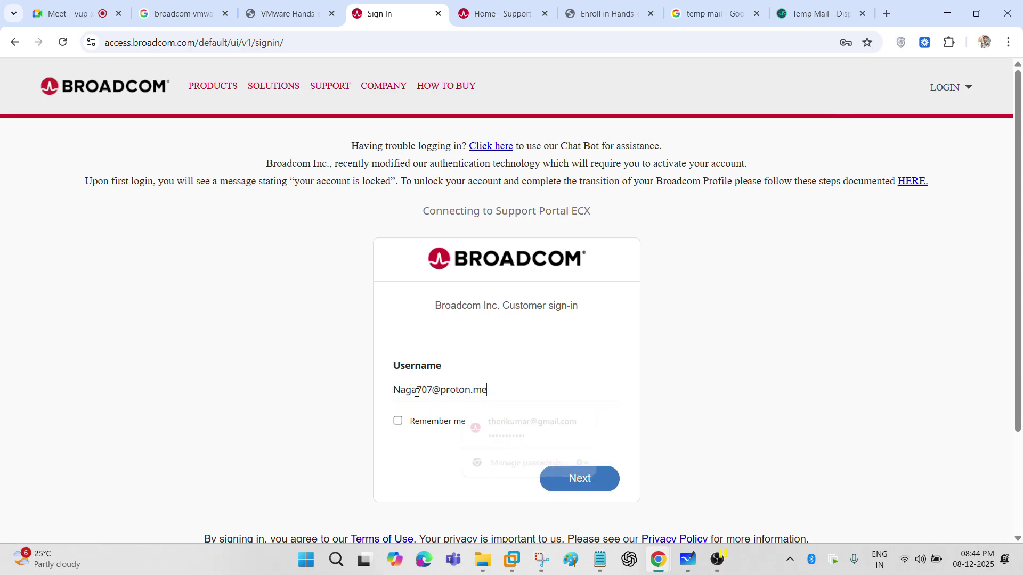
pyautogui.click(461, 423)
pyautogui.click(592, 485)
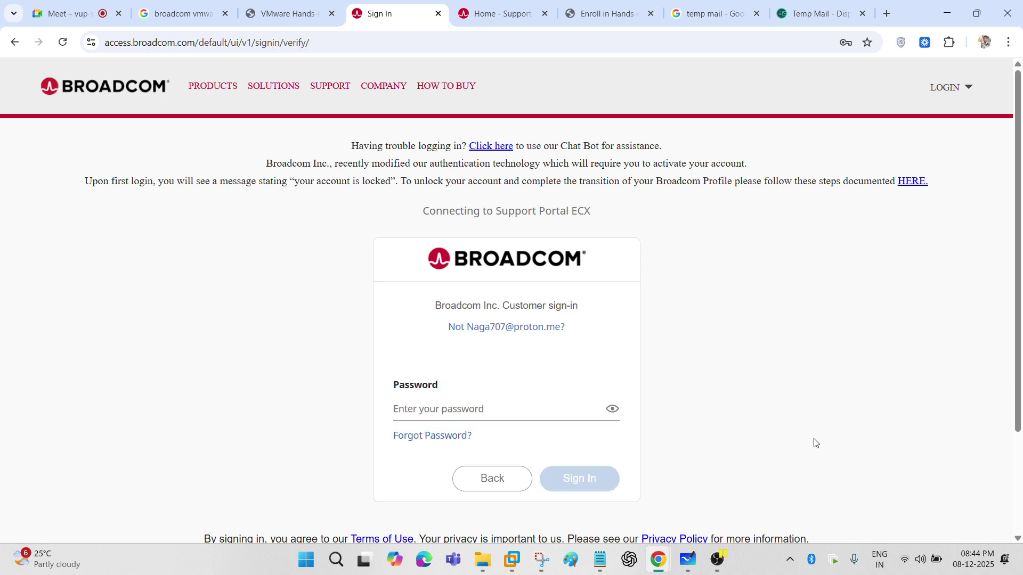
pyautogui.click(429, 406)
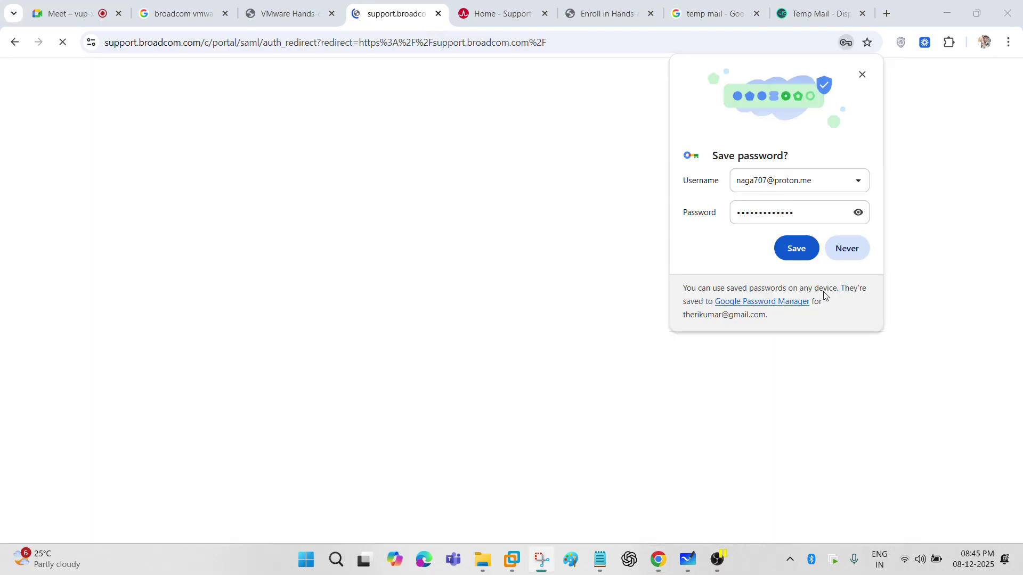
pyautogui.click(796, 248)
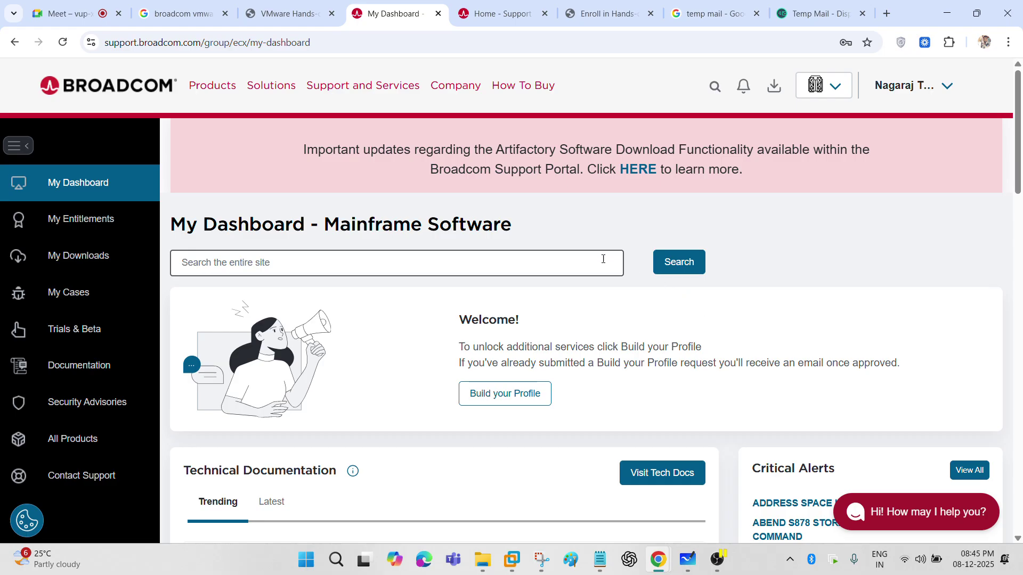
pyautogui.scroll(-6, 785, 265)
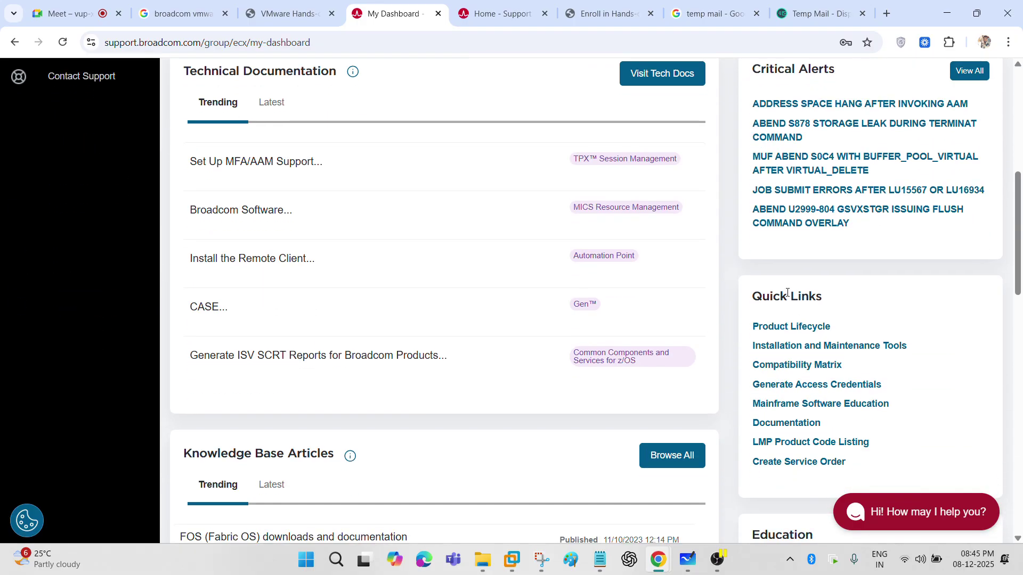
pyautogui.click(268, 17)
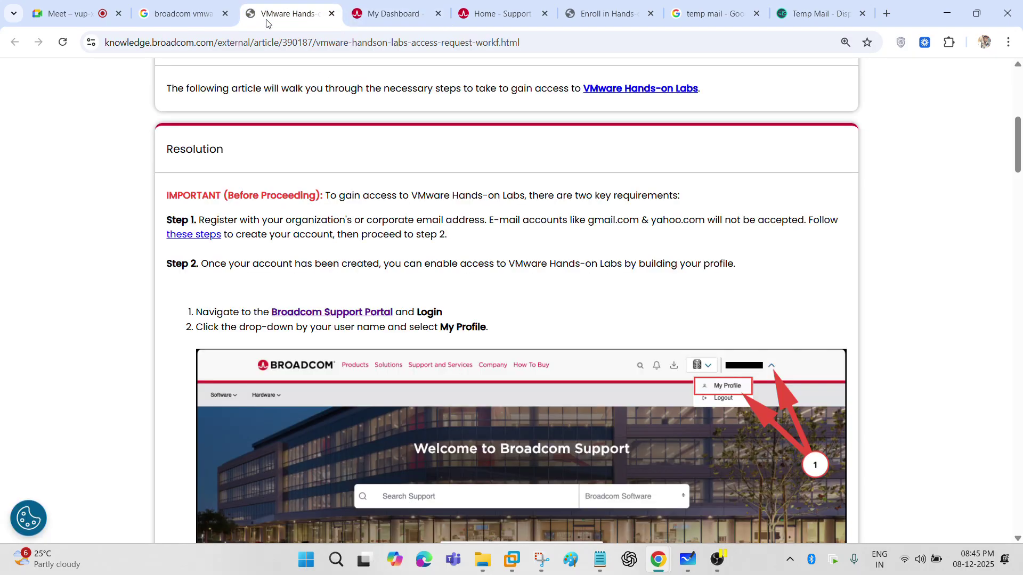
pyautogui.scroll(-1, 434, 270)
pyautogui.scroll(2, 434, 271)
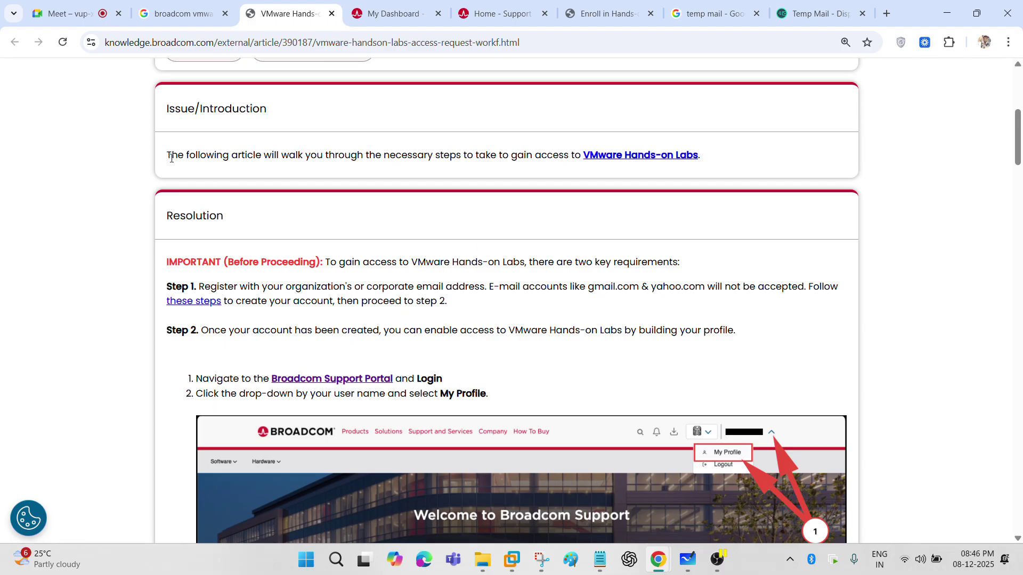
pyautogui.moveTo(171, 158); pyautogui.dragTo(374, 155)
pyautogui.click(240, 171)
pyautogui.moveTo(272, 155); pyautogui.dragTo(558, 155)
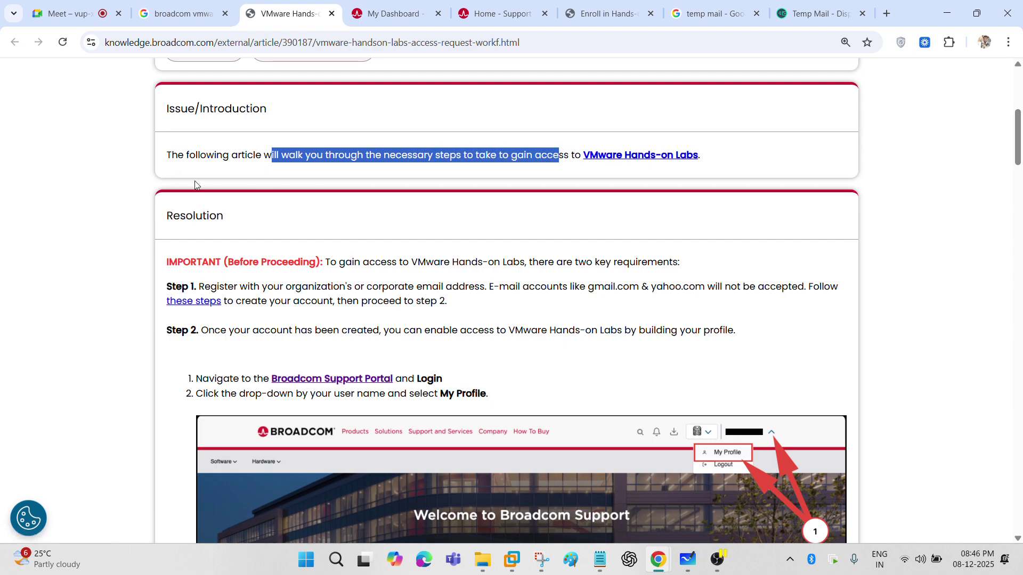
pyautogui.scroll(-20, 426, 329)
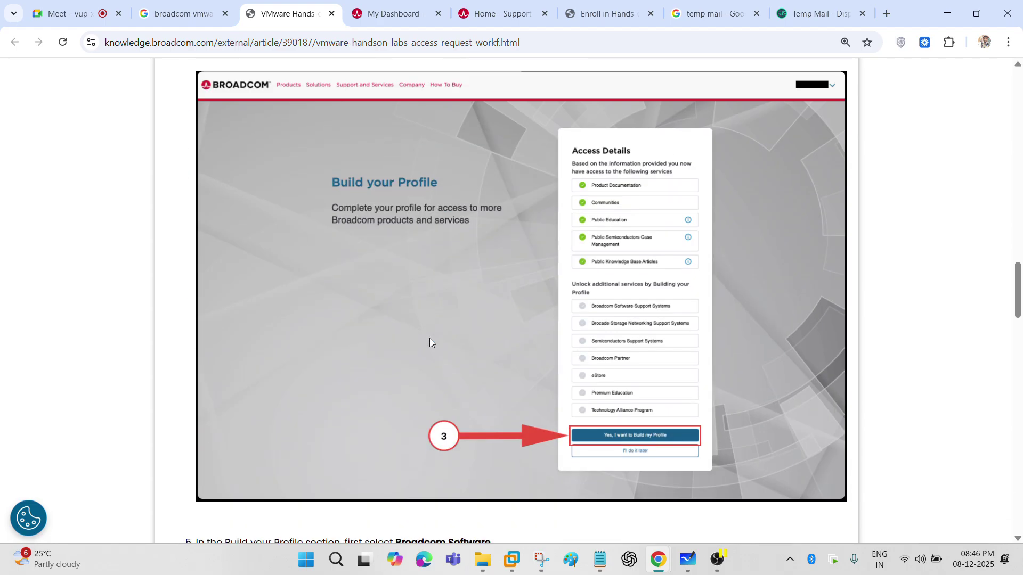
pyautogui.scroll(-5, 430, 343)
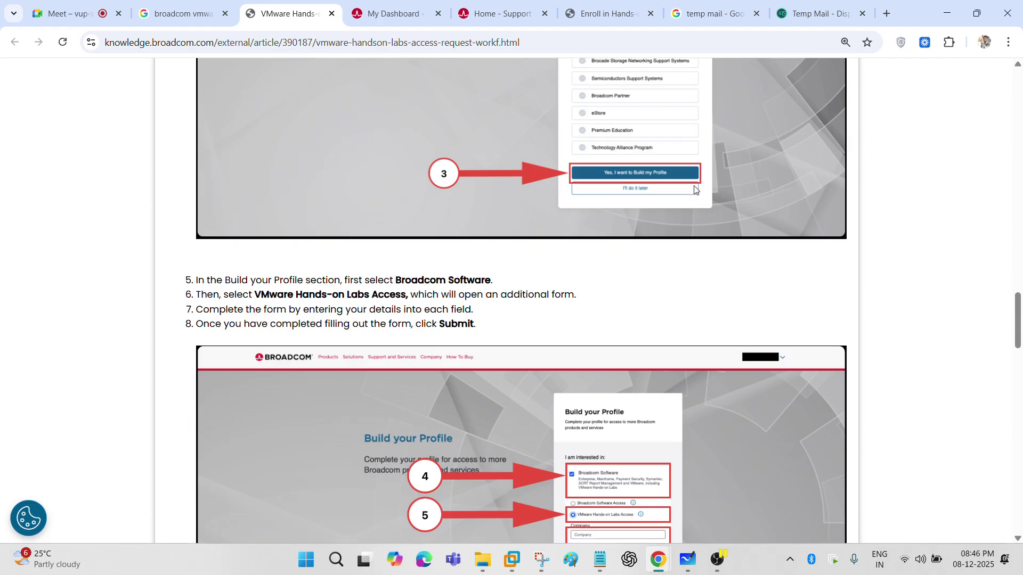
pyautogui.scroll(-4, 694, 189)
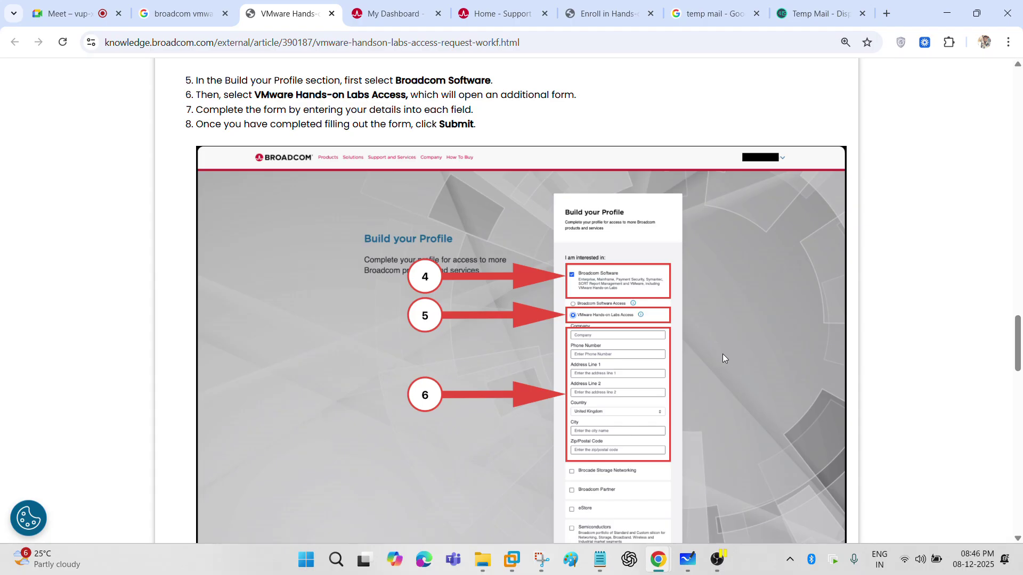
pyautogui.scroll(4, 951, 384)
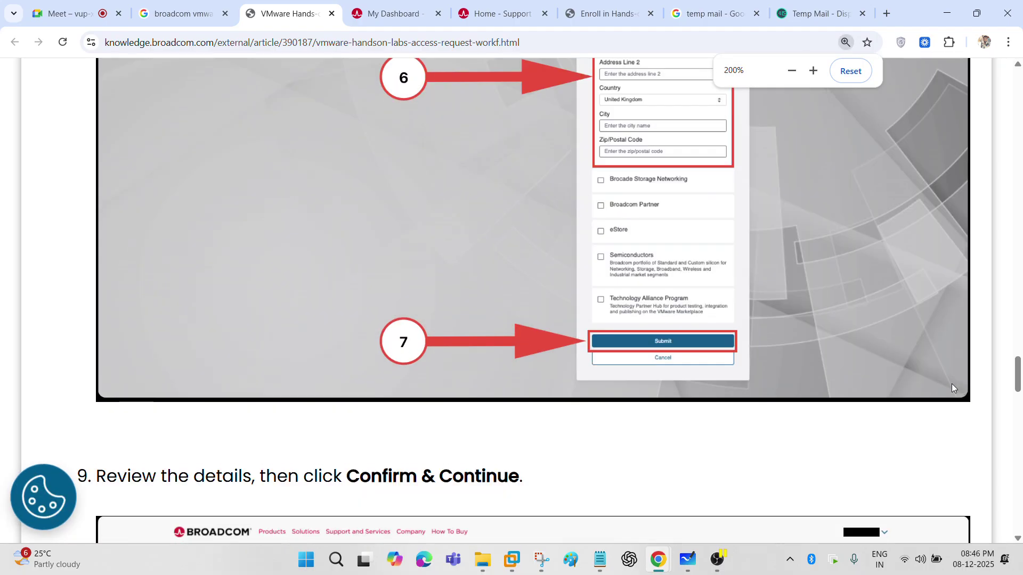
pyautogui.scroll(15, 951, 384)
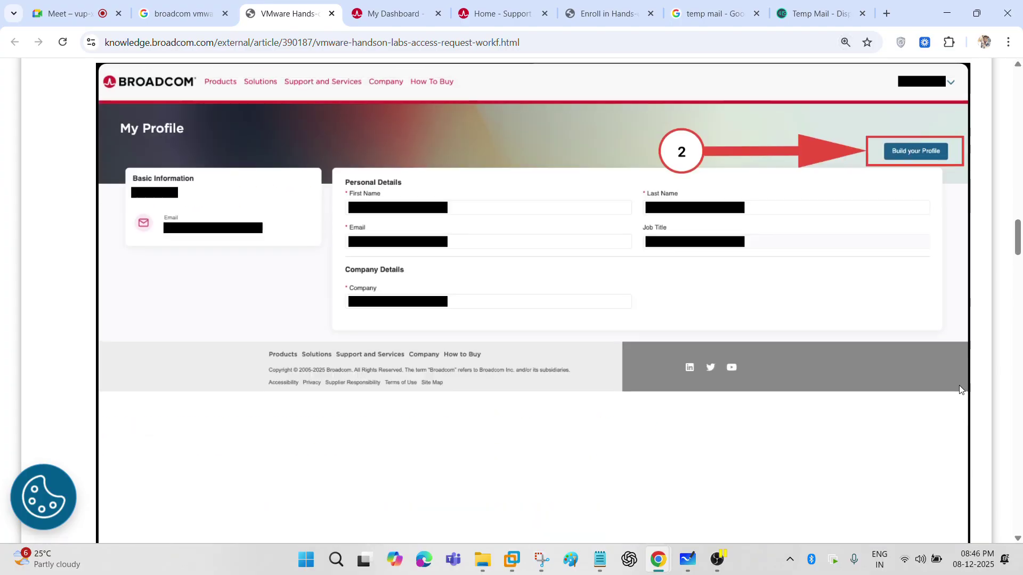
pyautogui.scroll(-20, 961, 388)
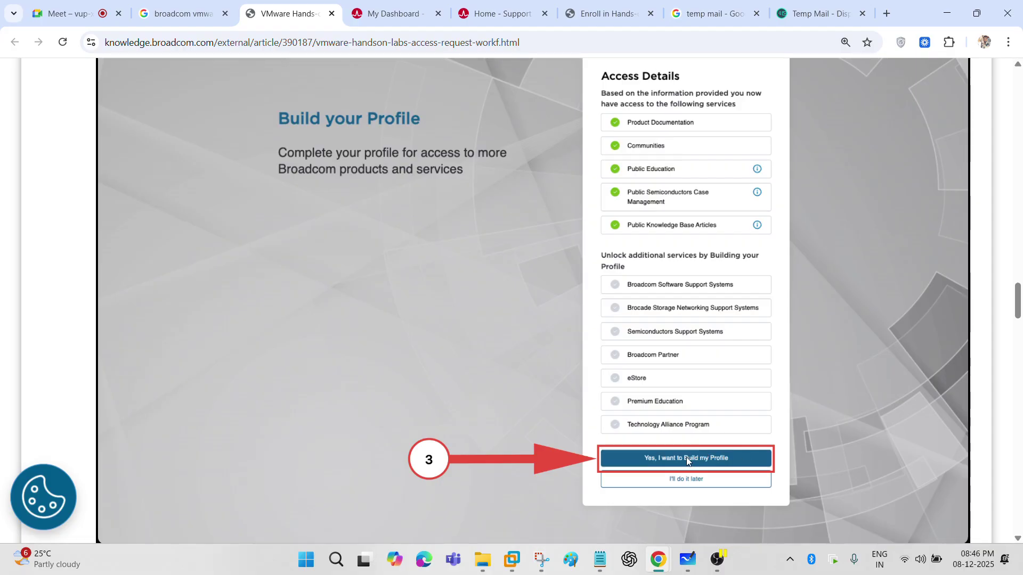
pyautogui.scroll(-10, 775, 434)
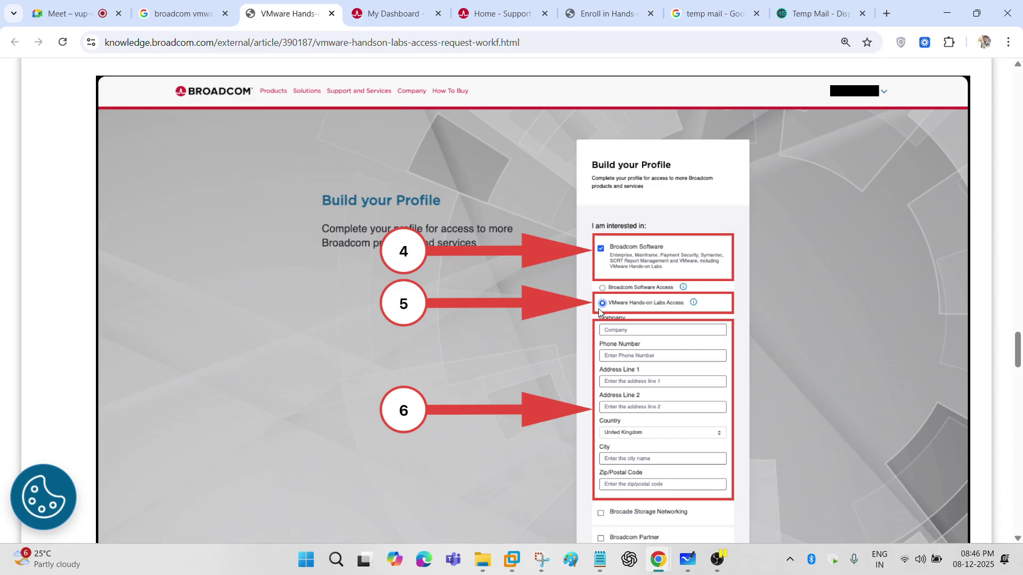
pyautogui.scroll(-13, 833, 411)
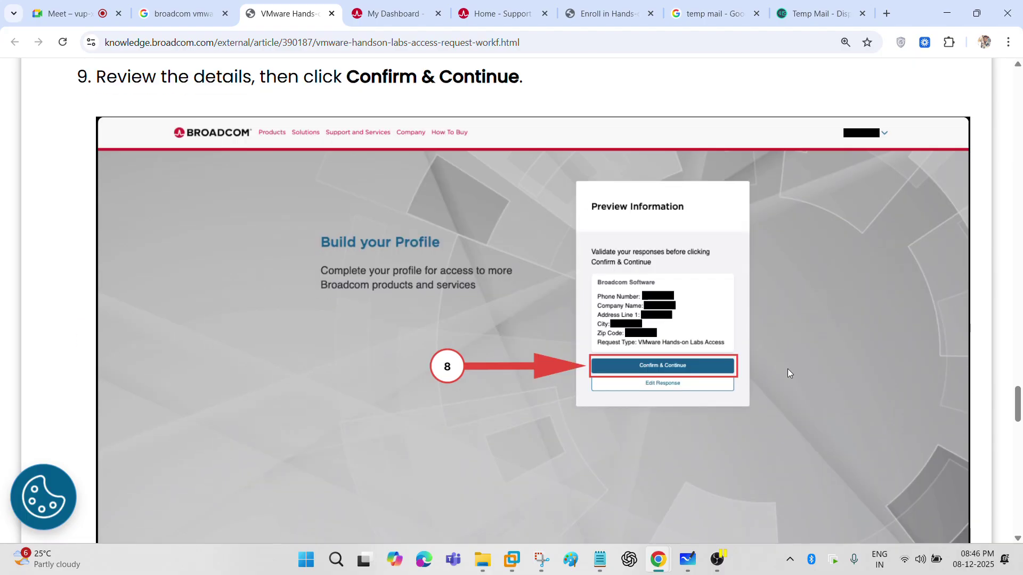
pyautogui.scroll(-12, 708, 400)
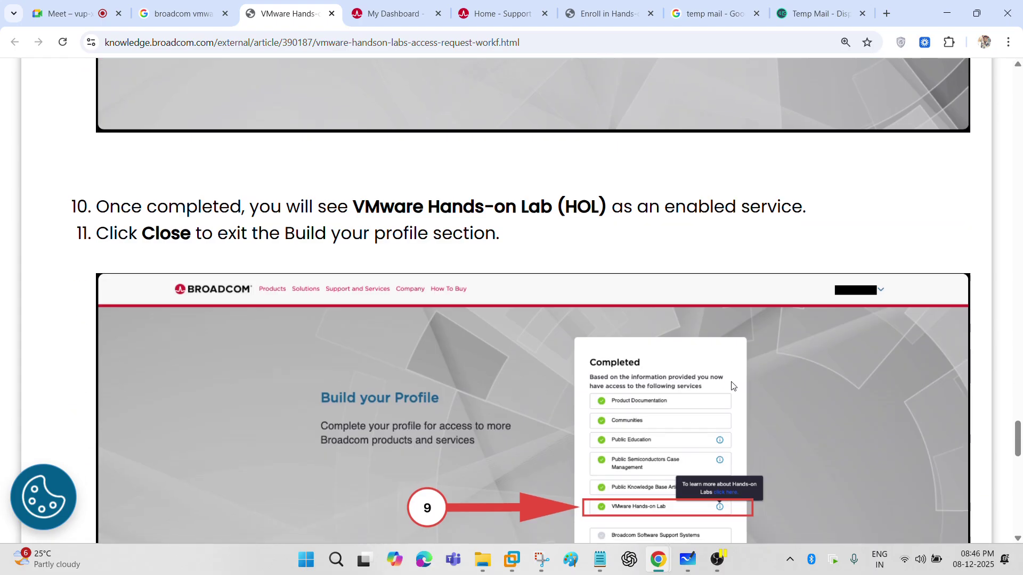
pyautogui.scroll(-8, 732, 412)
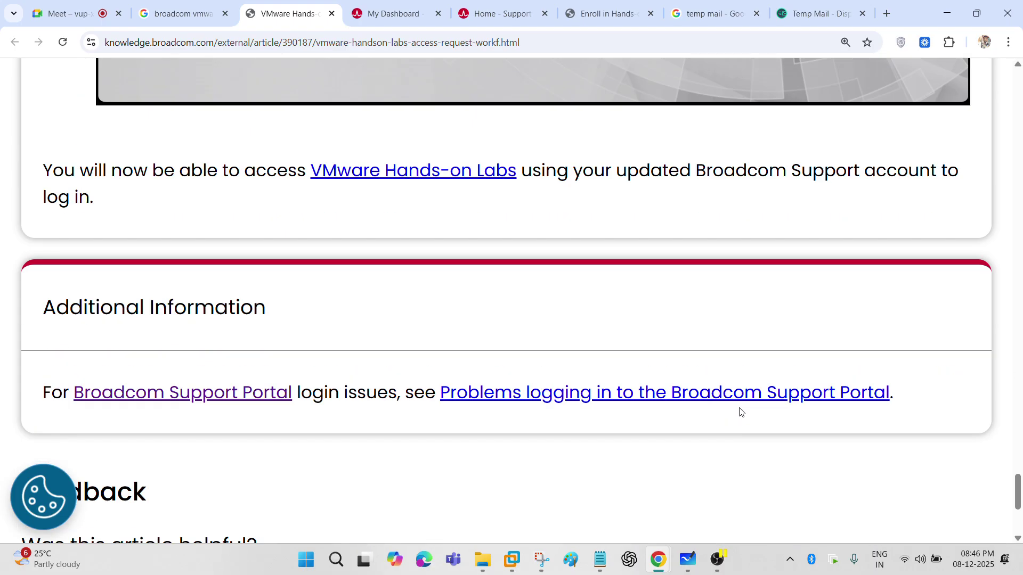
pyautogui.keyDown('ctrl'); pyautogui.scroll(-5, 740, 407); pyautogui.keyUp('ctrl')
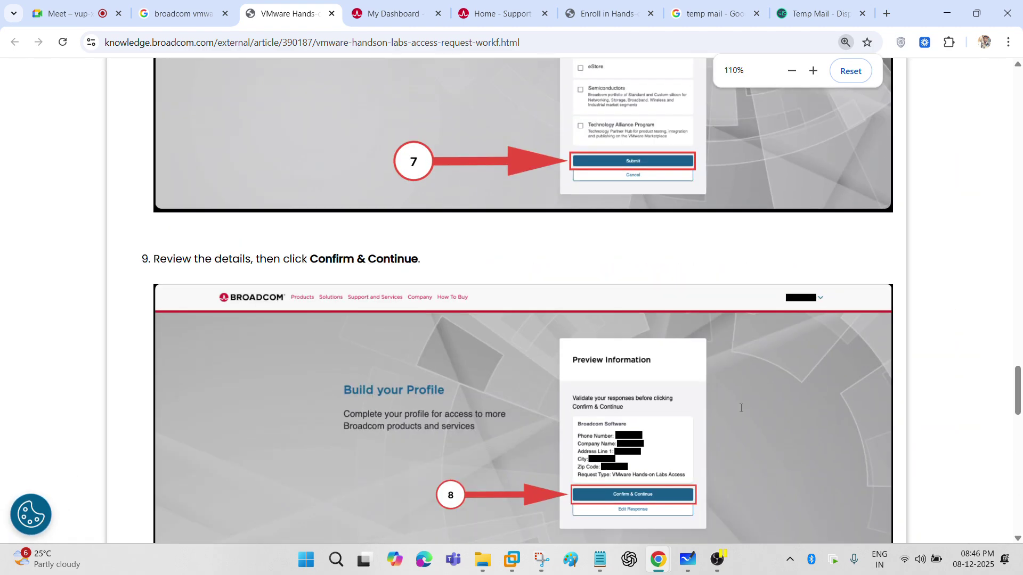
pyautogui.keyDown('ctrl'); pyautogui.scroll(-1, 740, 408); pyautogui.keyUp('ctrl')
pyautogui.scroll(10, 360, 180)
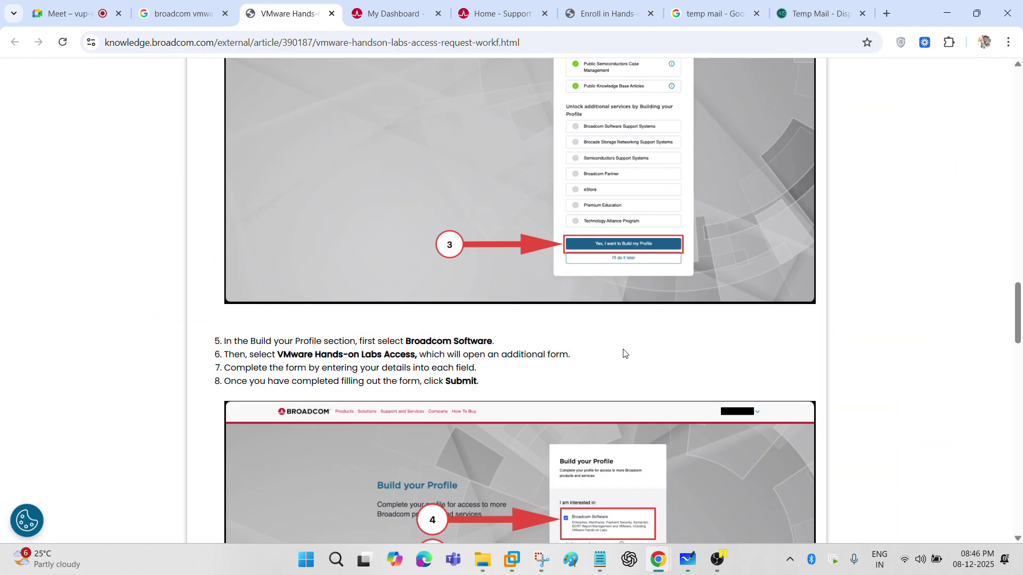
pyautogui.scroll(-19, 621, 352)
pyautogui.scroll(-8, 894, 369)
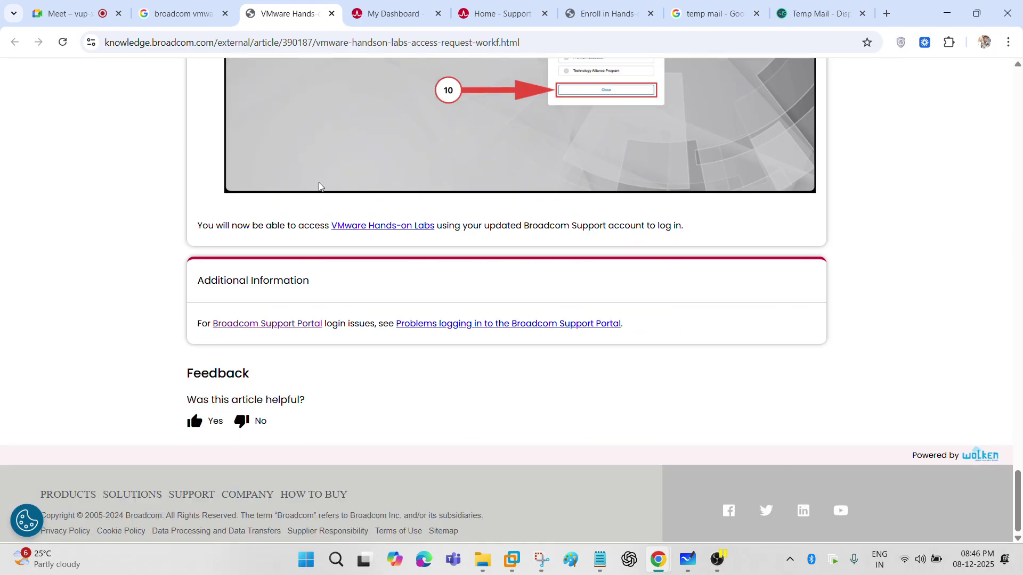
pyautogui.moveTo(202, 225); pyautogui.dragTo(473, 226)
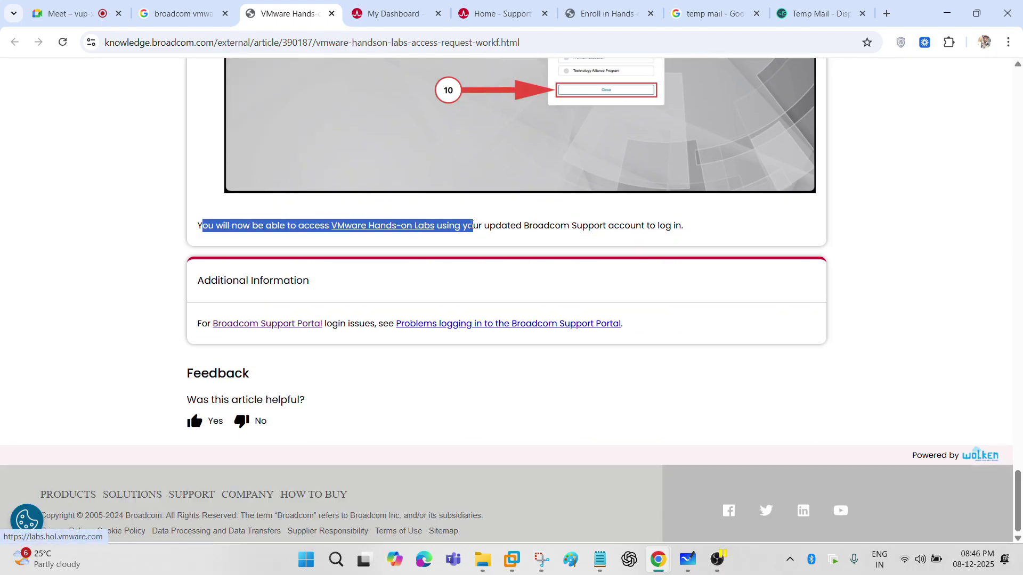
pyautogui.click(492, 244)
# Open VMware Hands-on Labs and log in with the account email copied from the meeting chat.
pyautogui.click(358, 228)
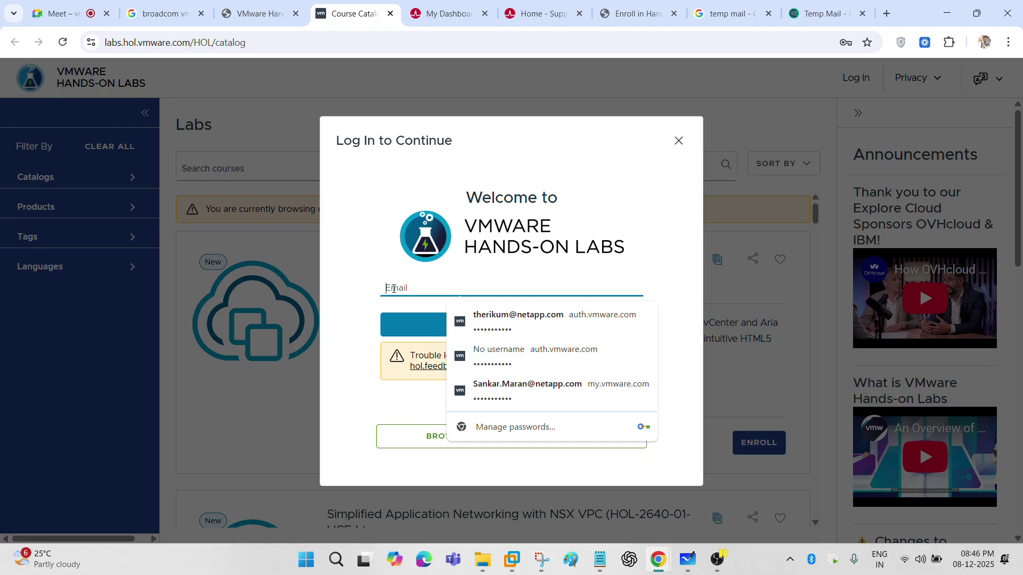
pyautogui.click(341, 274)
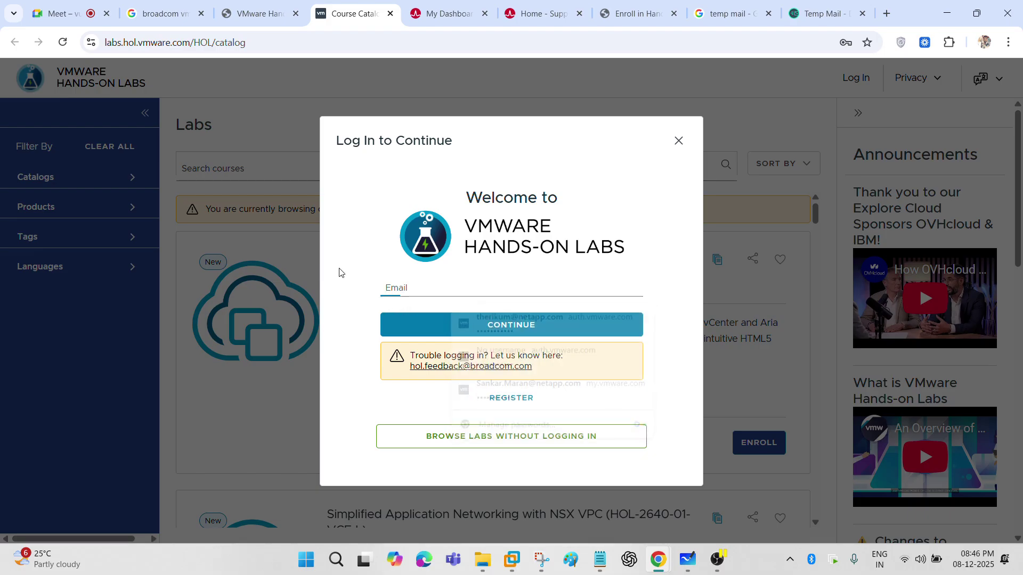
pyautogui.click(396, 291)
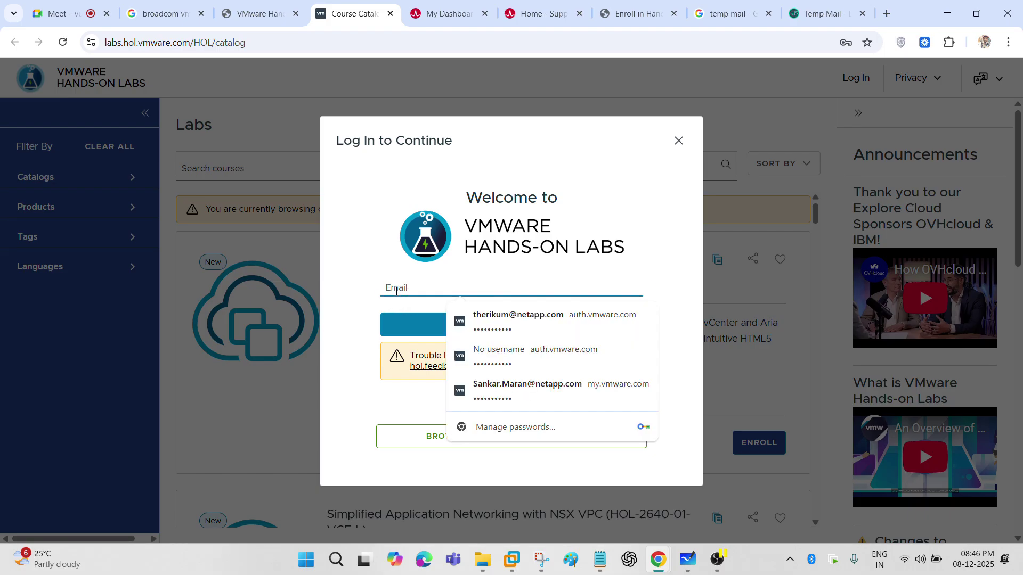
pyautogui.write('nag')
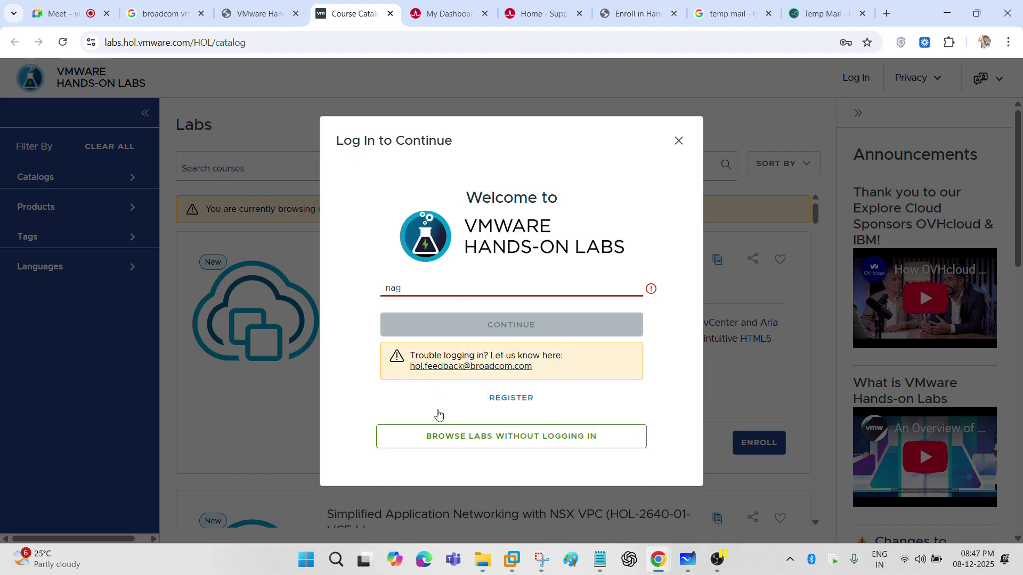
pyautogui.click(63, 14)
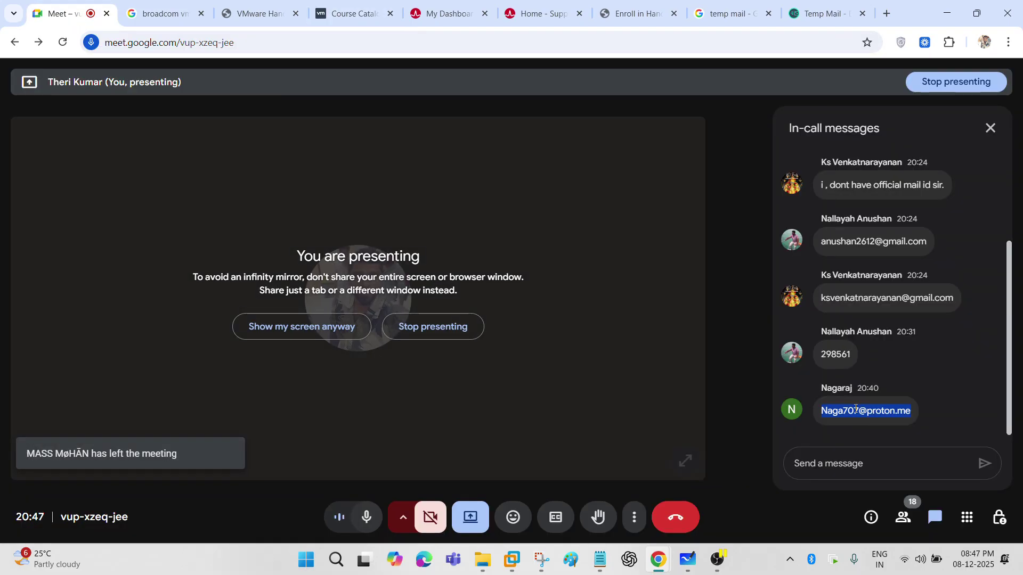
pyautogui.click(344, 14)
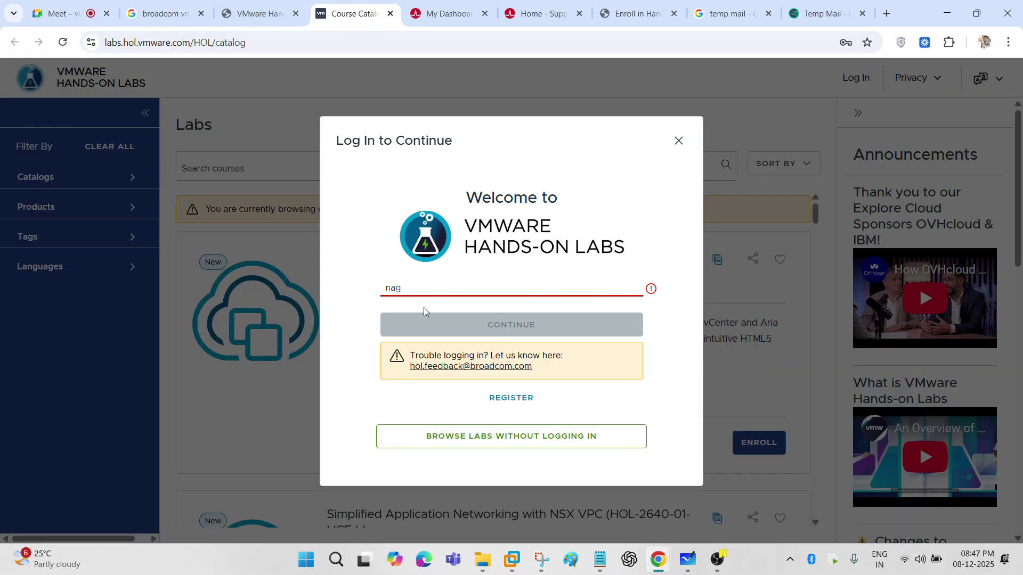
pyautogui.moveTo(421, 289); pyautogui.dragTo(332, 291)
pyautogui.hotkey('ctrl', 'v')
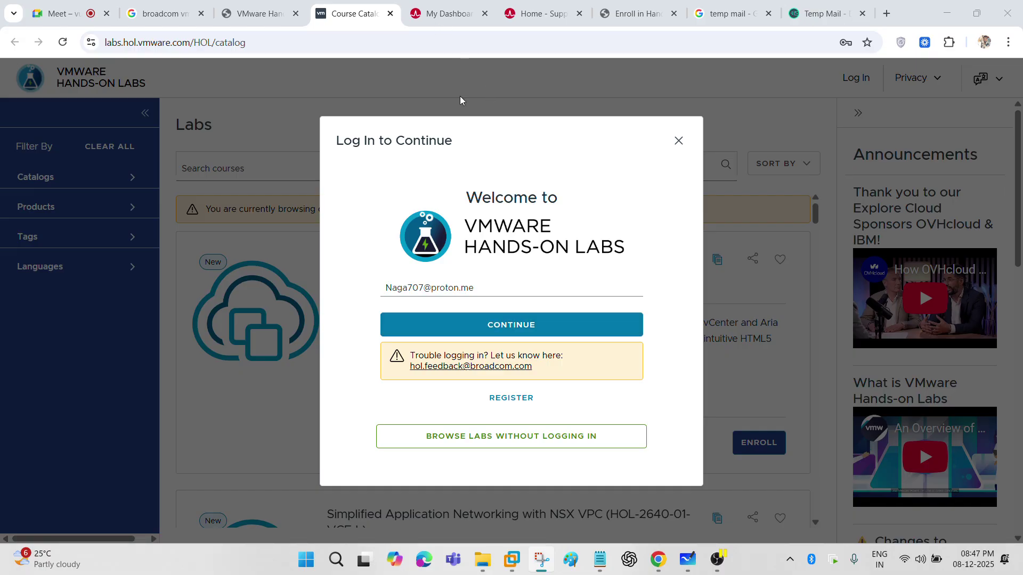
pyautogui.click(510, 323)
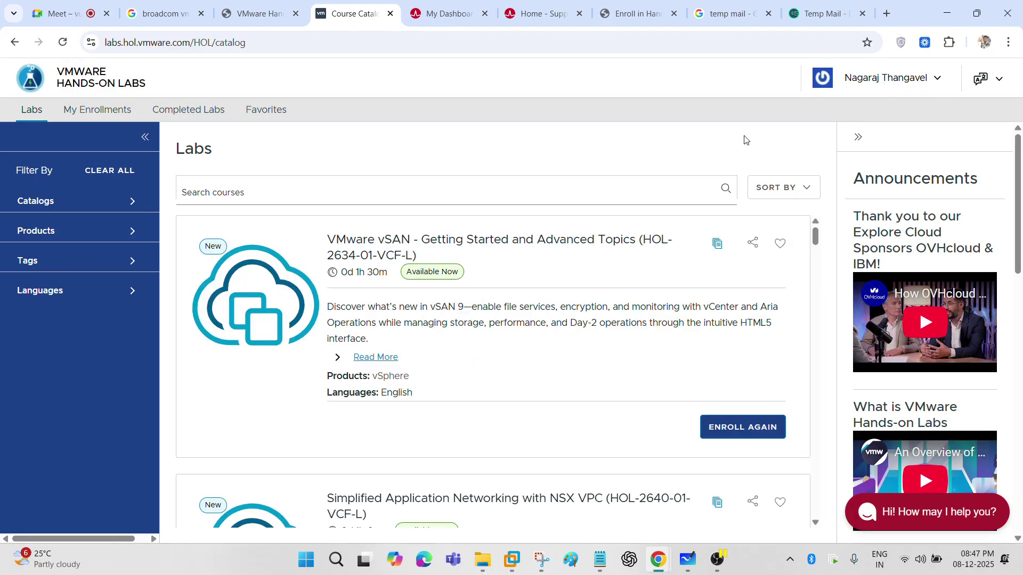
pyautogui.click(132, 204)
pyautogui.click(130, 207)
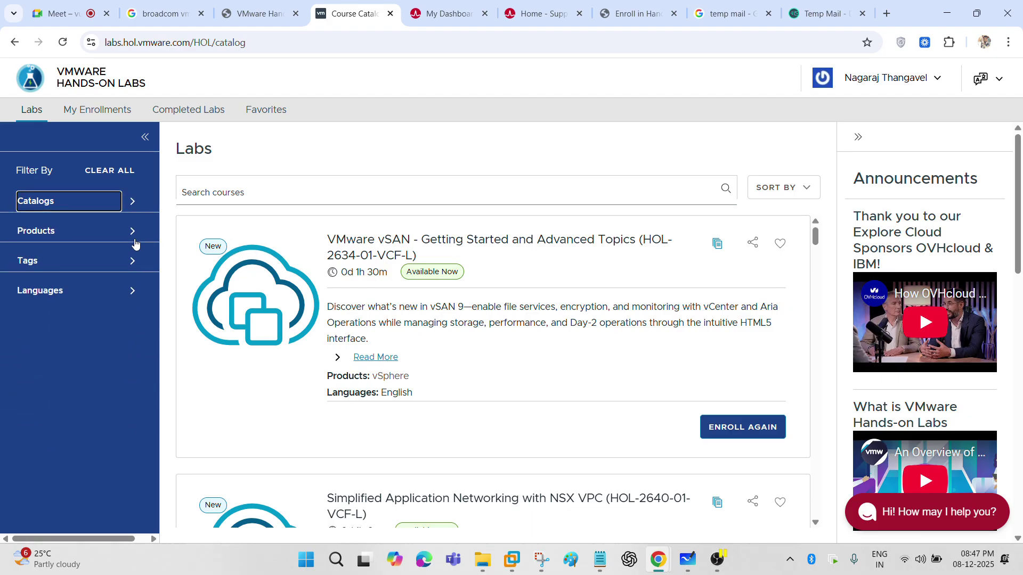
pyautogui.click(130, 240)
pyautogui.click(130, 241)
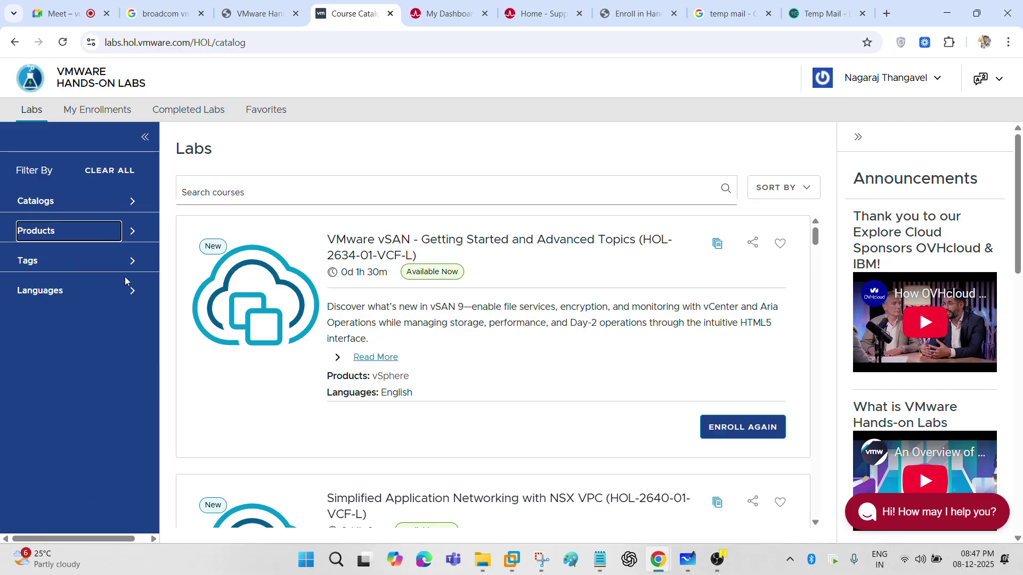
pyautogui.click(126, 265)
pyautogui.click(126, 265)
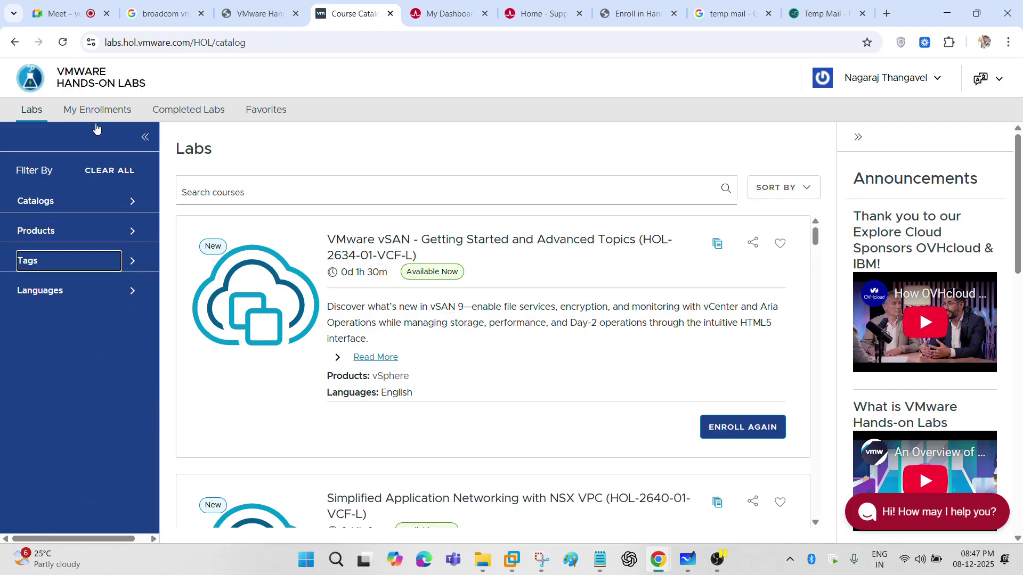
pyautogui.click(109, 116)
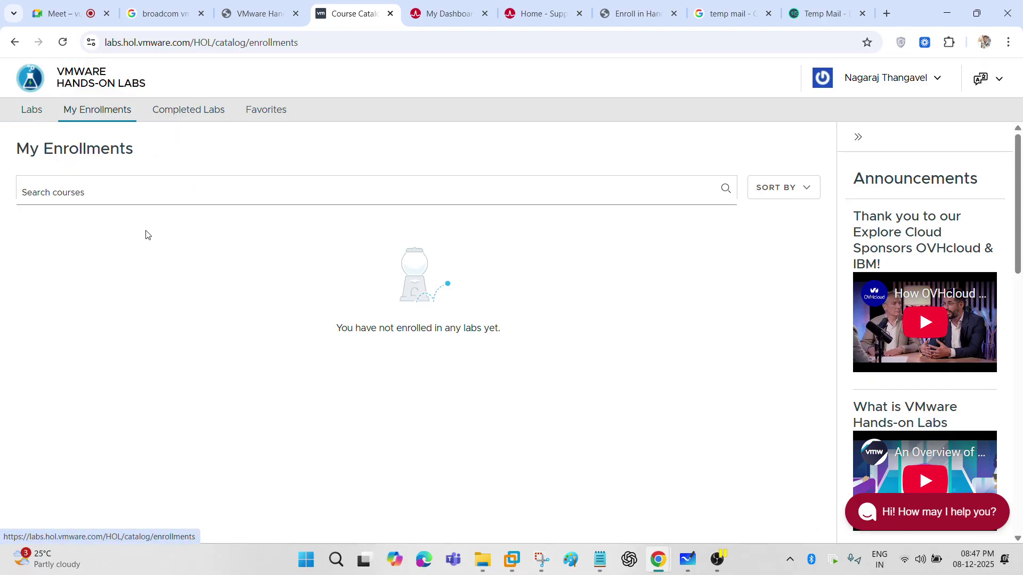
pyautogui.click(196, 121)
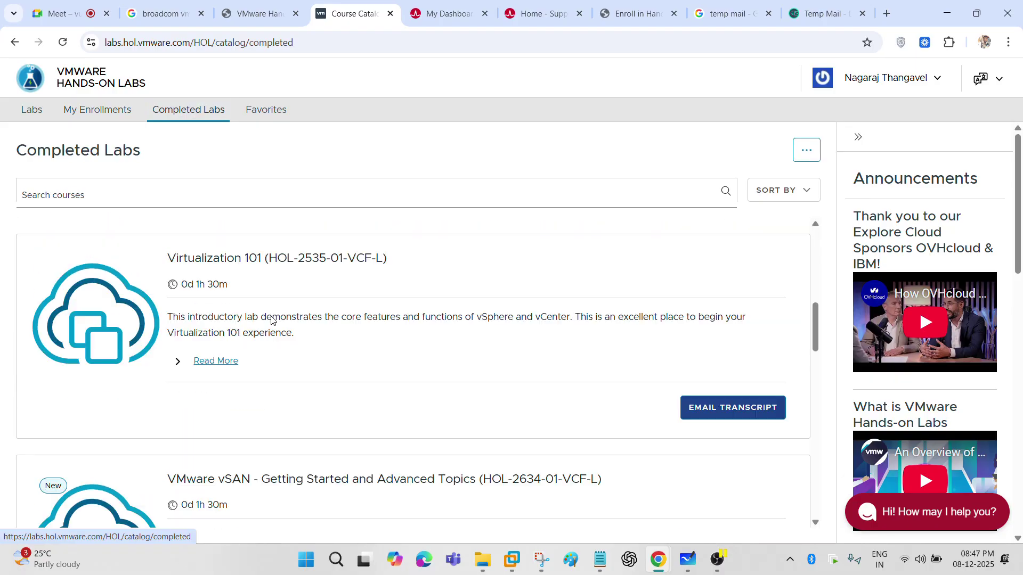
pyautogui.click(23, 124)
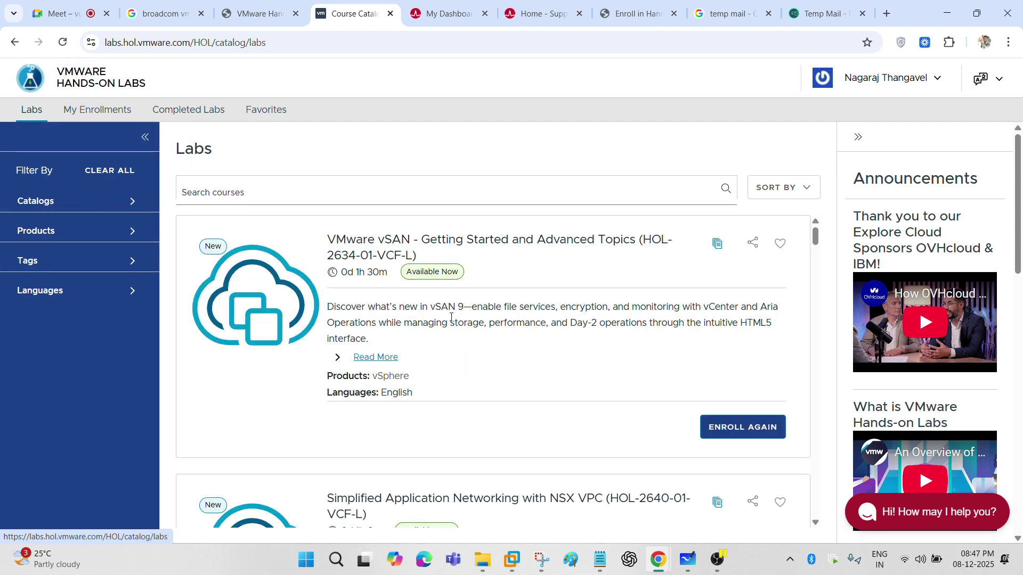
pyautogui.scroll(-10, 490, 389)
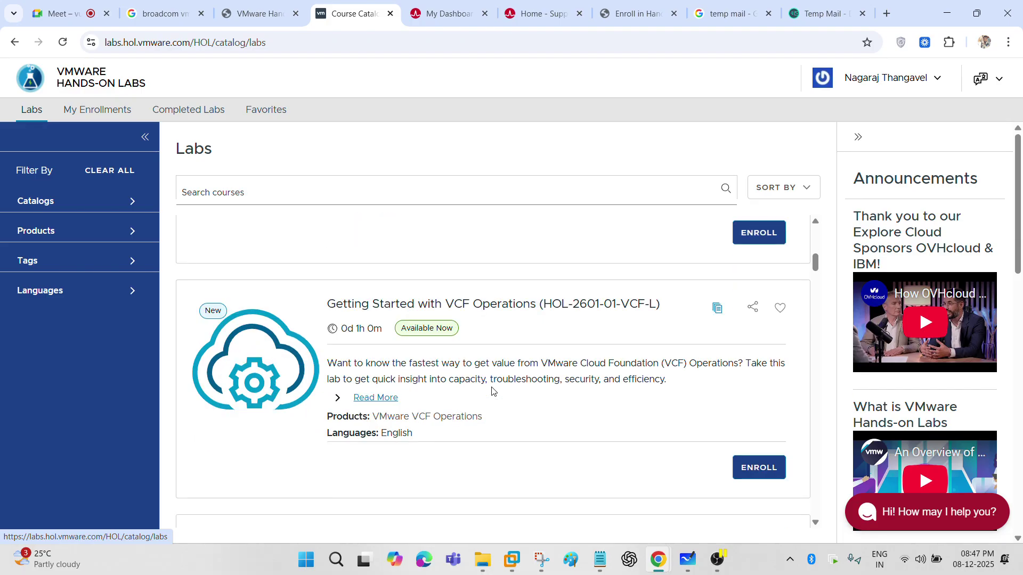
# Search the labs for vcenter and enroll again in Virtualization 101 (HOL-2535-01-VCF-L).
pyautogui.click(254, 193)
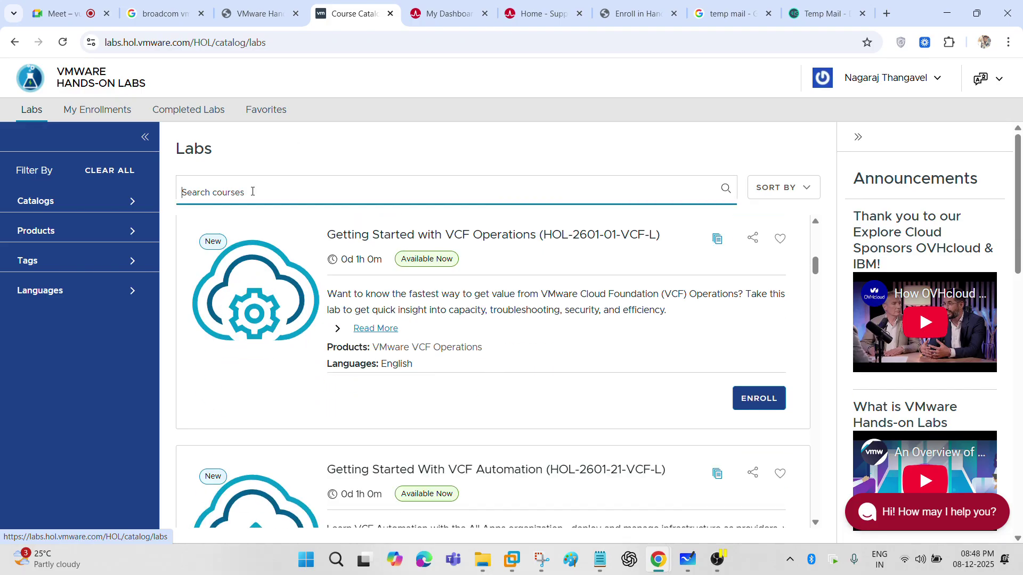
pyautogui.write('vc')
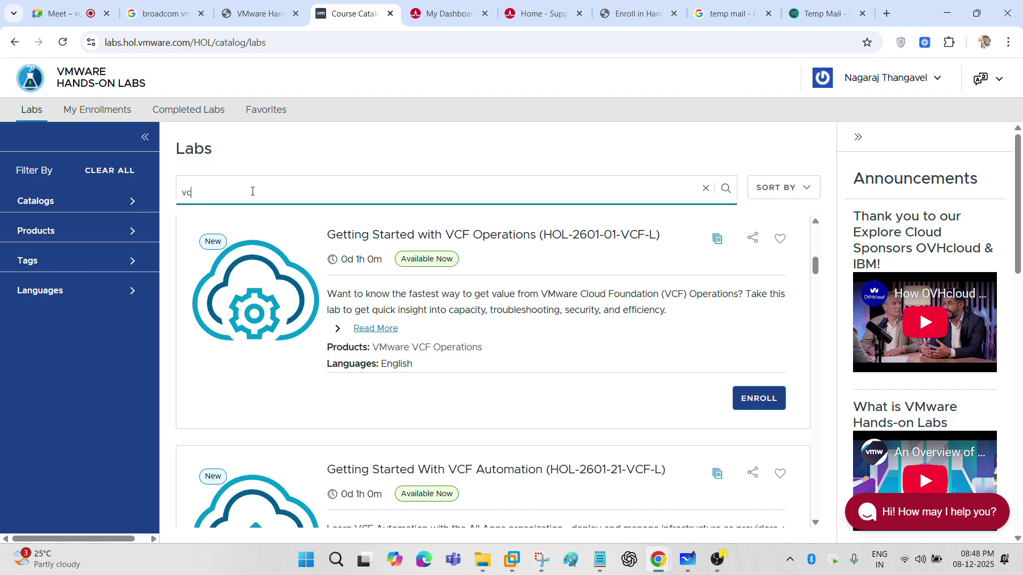
pyautogui.write('enter')
pyautogui.press('Return')
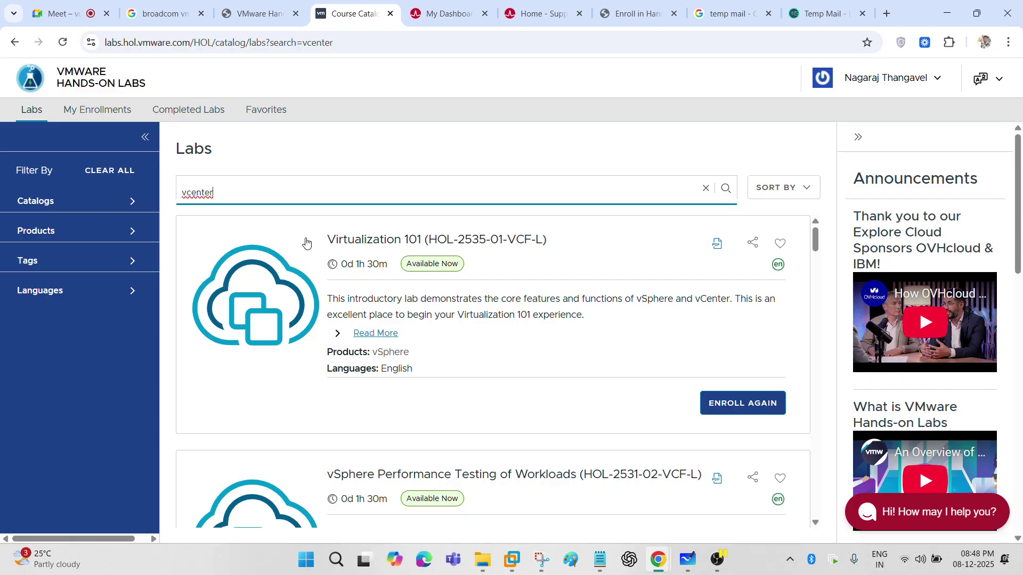
pyautogui.moveTo(305, 246)
pyautogui.mouseDown()
pyautogui.moveTo(576, 248)
pyautogui.moveTo(289, 244)
pyautogui.mouseUp()
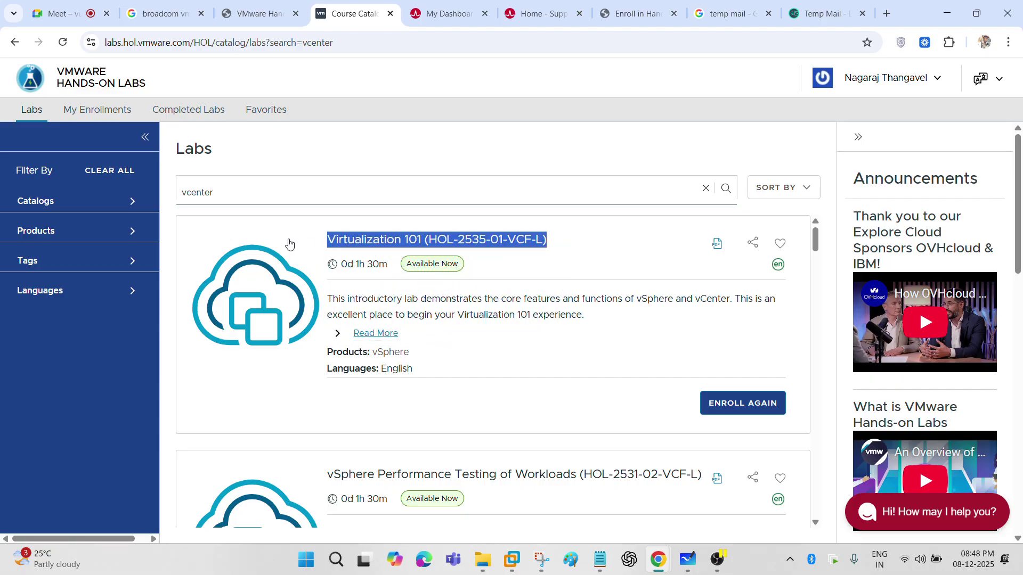
pyautogui.moveTo(330, 303); pyautogui.dragTo(594, 314)
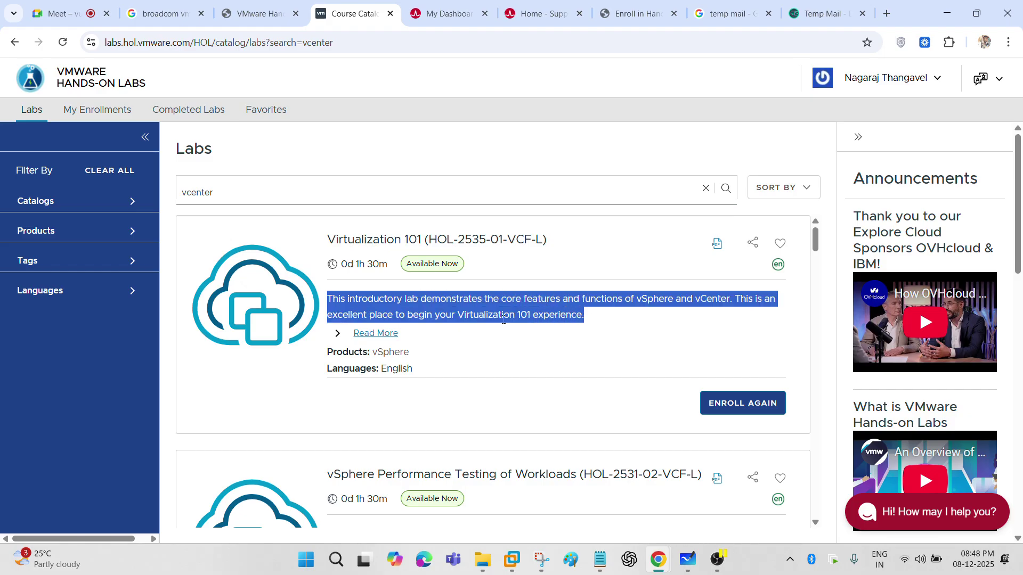
pyautogui.click(511, 331)
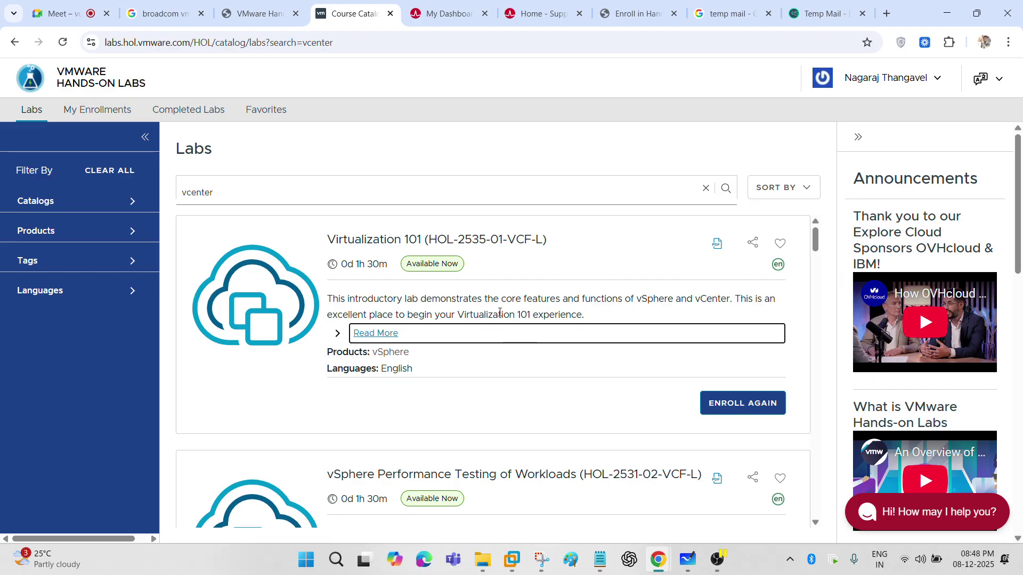
pyautogui.scroll(-2, 499, 314)
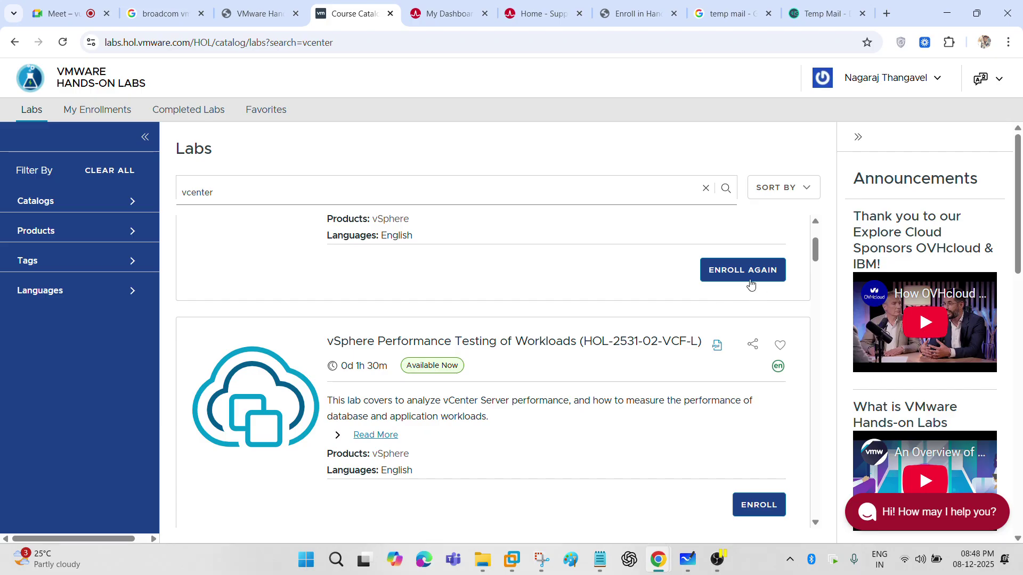
pyautogui.click(742, 270)
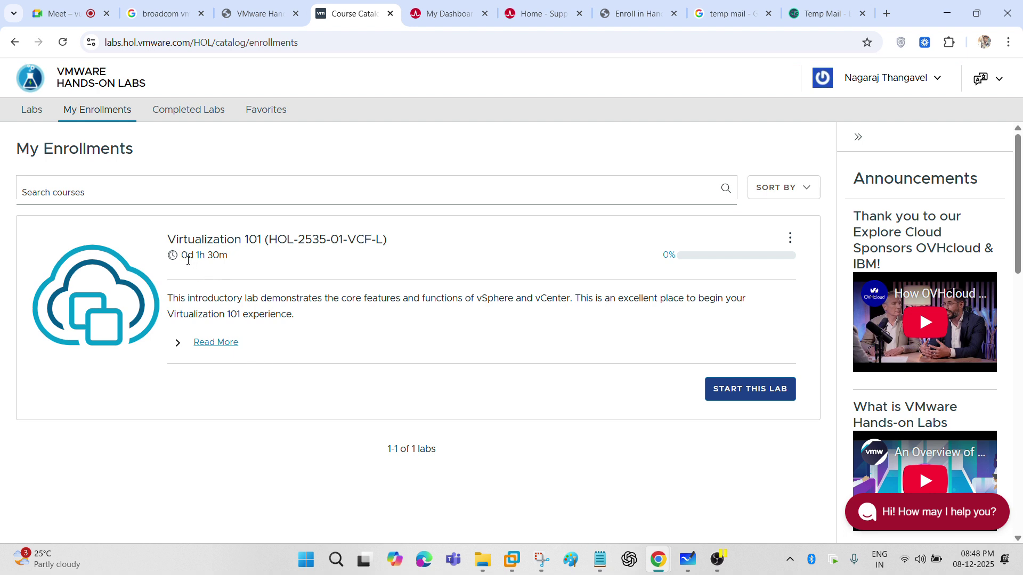
pyautogui.moveTo(191, 261); pyautogui.dragTo(276, 265)
pyautogui.click(176, 346)
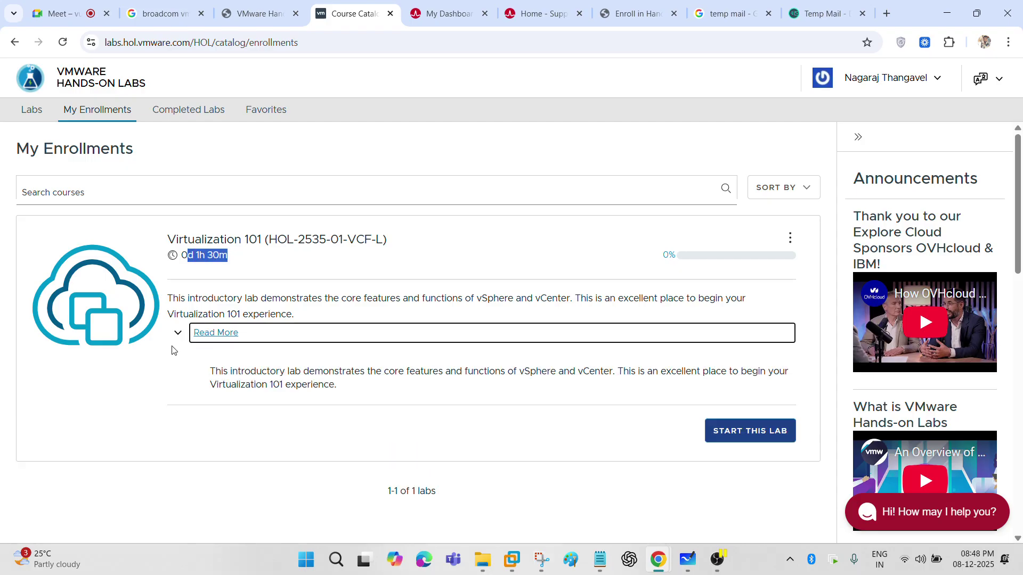
pyautogui.scroll(-5, 571, 398)
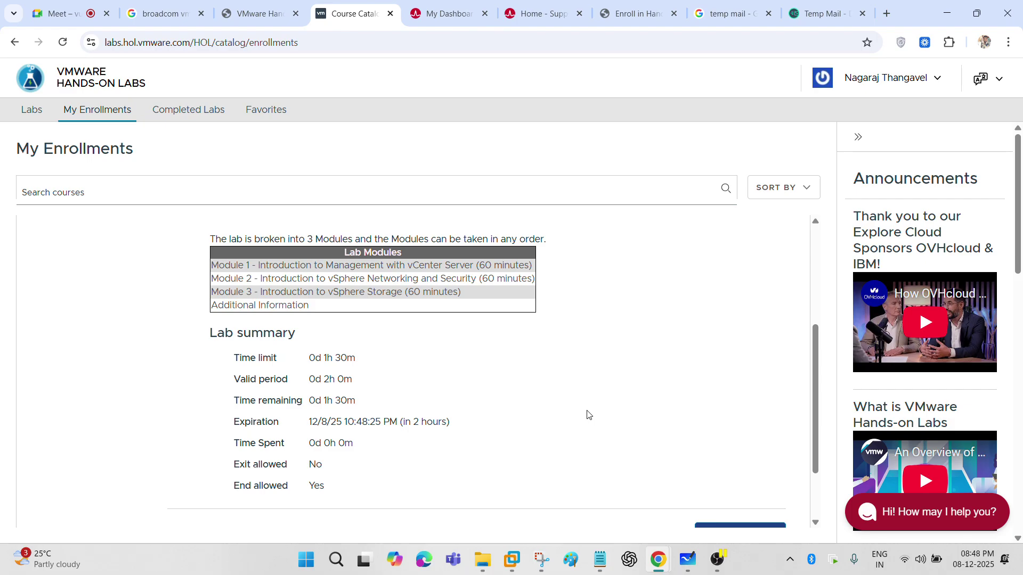
pyautogui.scroll(1, 586, 417)
pyautogui.scroll(5, 586, 418)
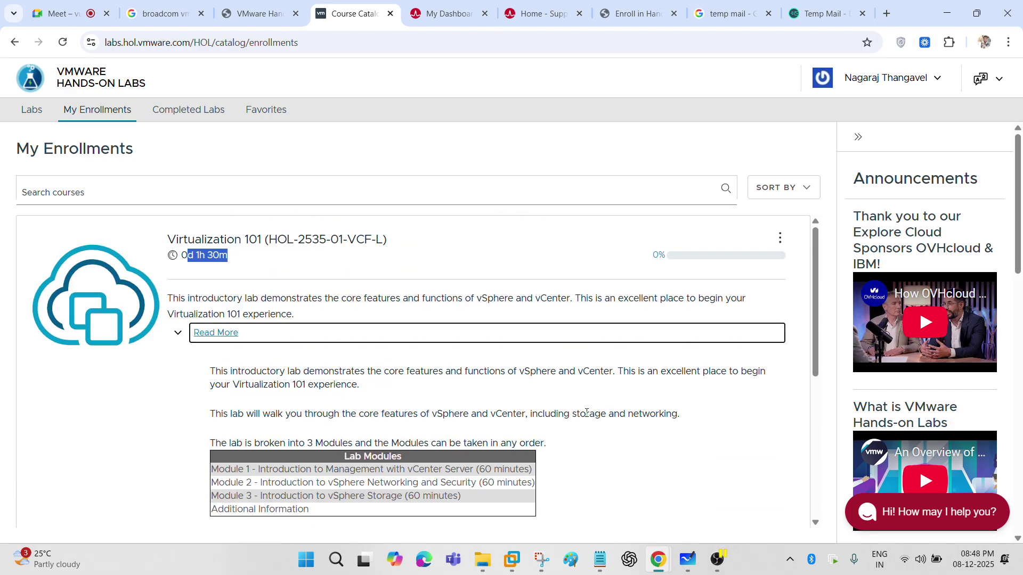
pyautogui.click(176, 343)
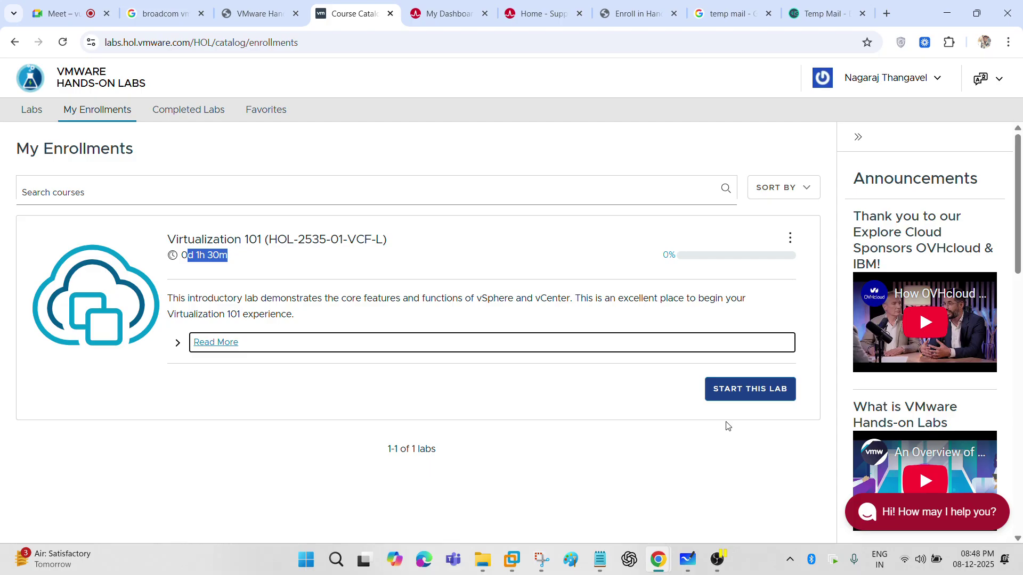
pyautogui.click(761, 397)
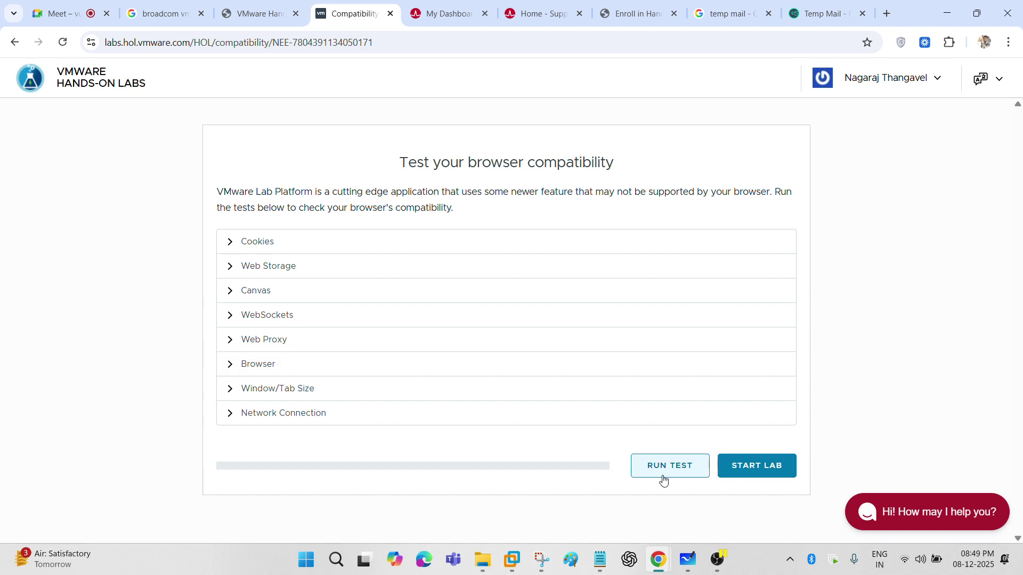
# Launch the Virtualization 101 lab, show its console full screen, and hide the Manual panel.
pyautogui.click(765, 474)
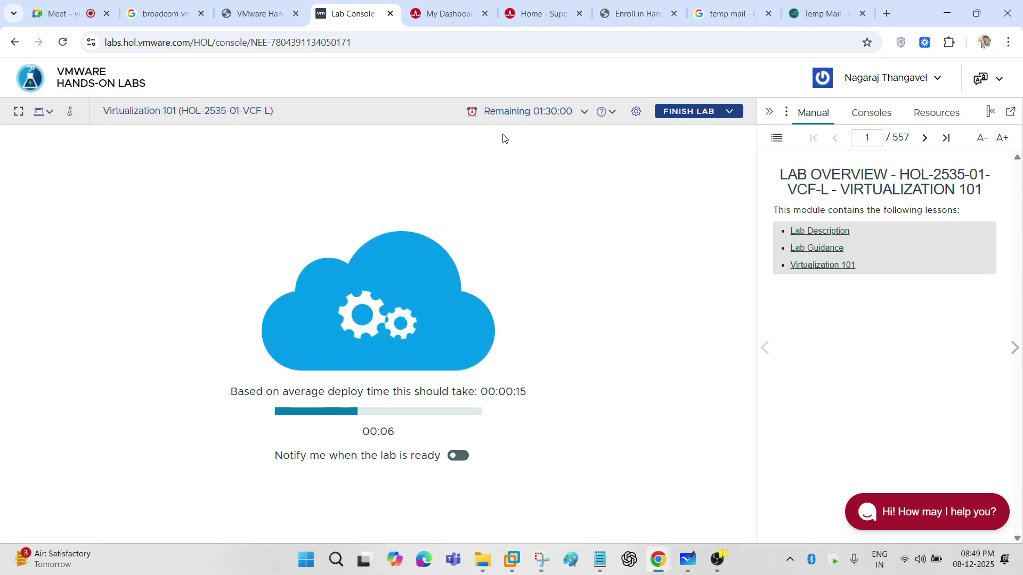
pyautogui.click(557, 123)
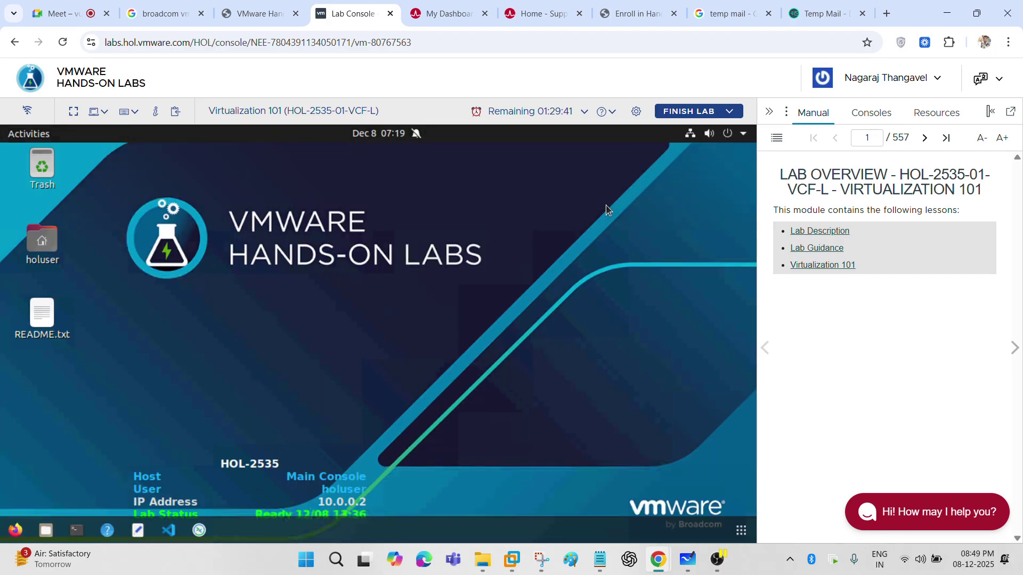
pyautogui.rightClick(459, 294)
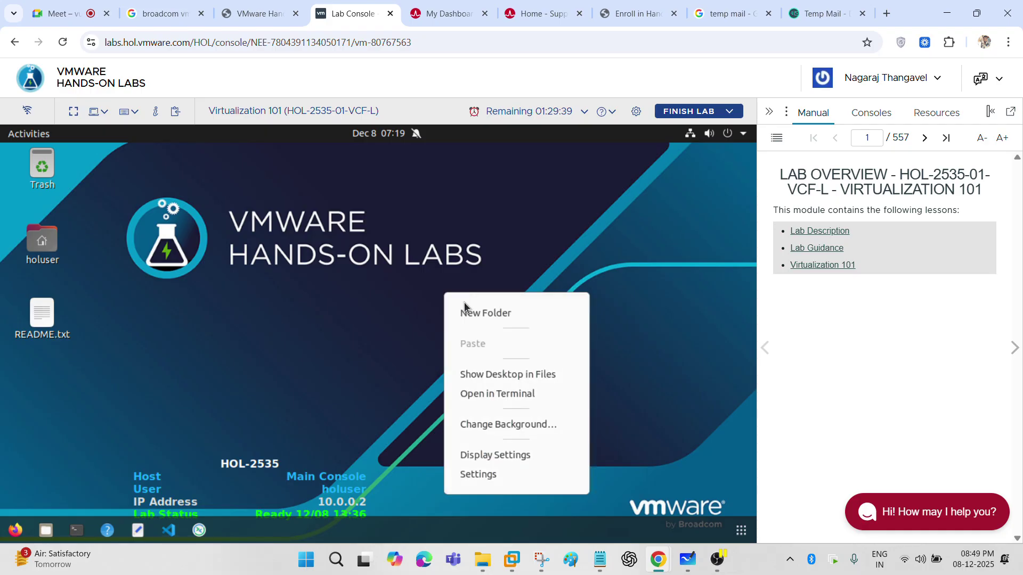
pyautogui.click(403, 343)
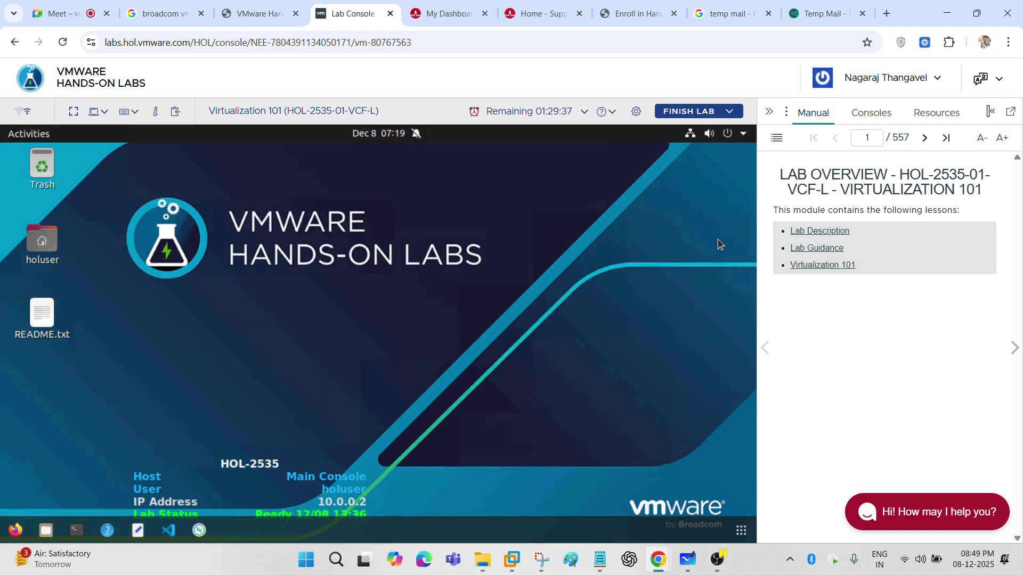
pyautogui.click(74, 112)
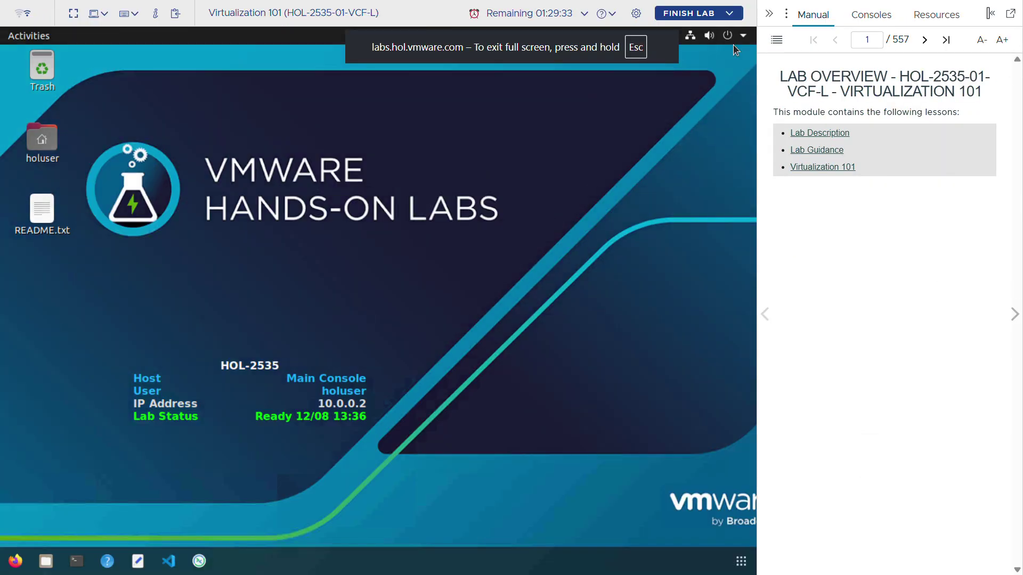
pyautogui.click(769, 14)
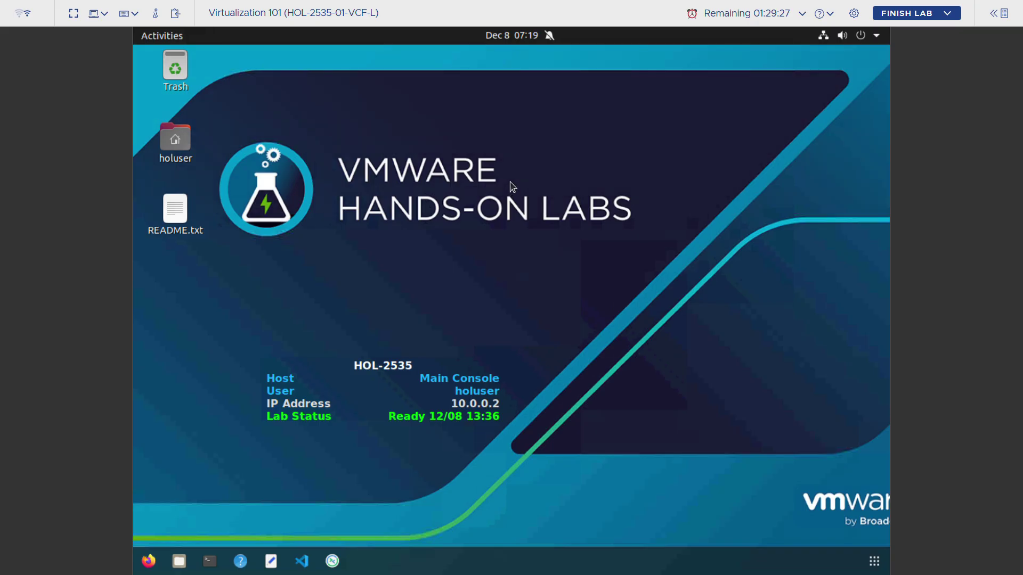
# Launch Firefox in the lab desktop and open the esx-03a host login page.
pyautogui.click(152, 561)
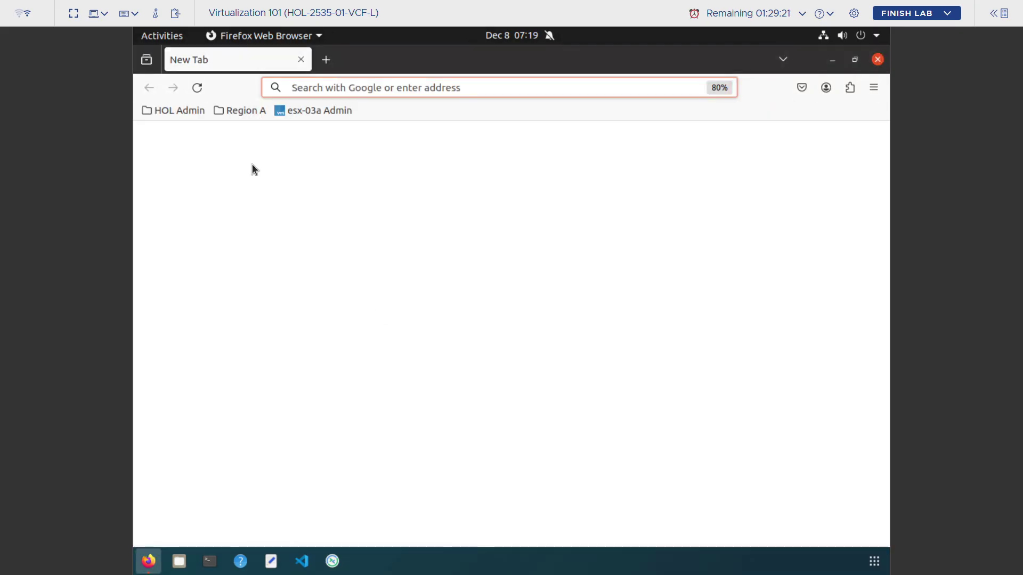
pyautogui.click(298, 112)
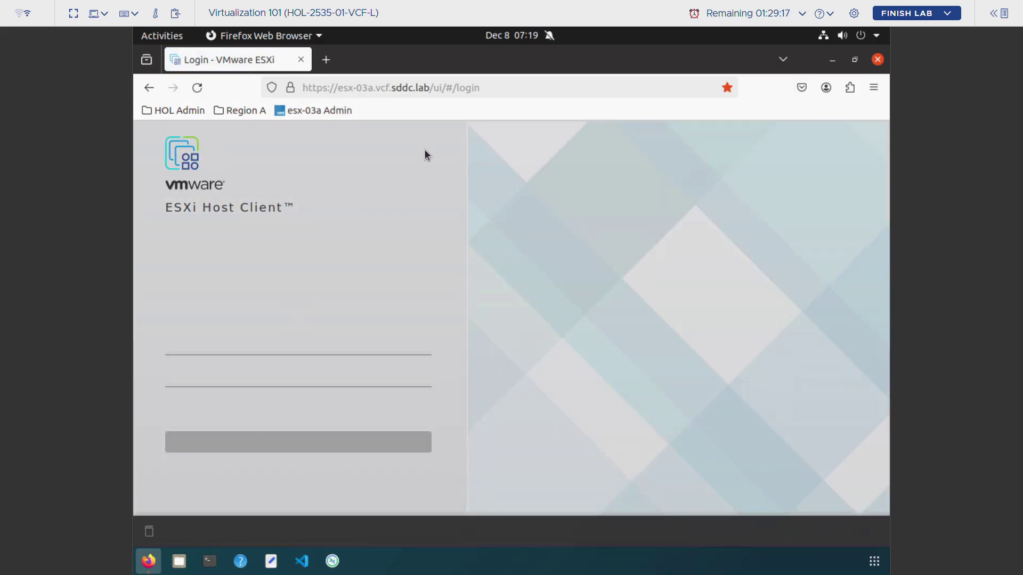
pyautogui.click(222, 347)
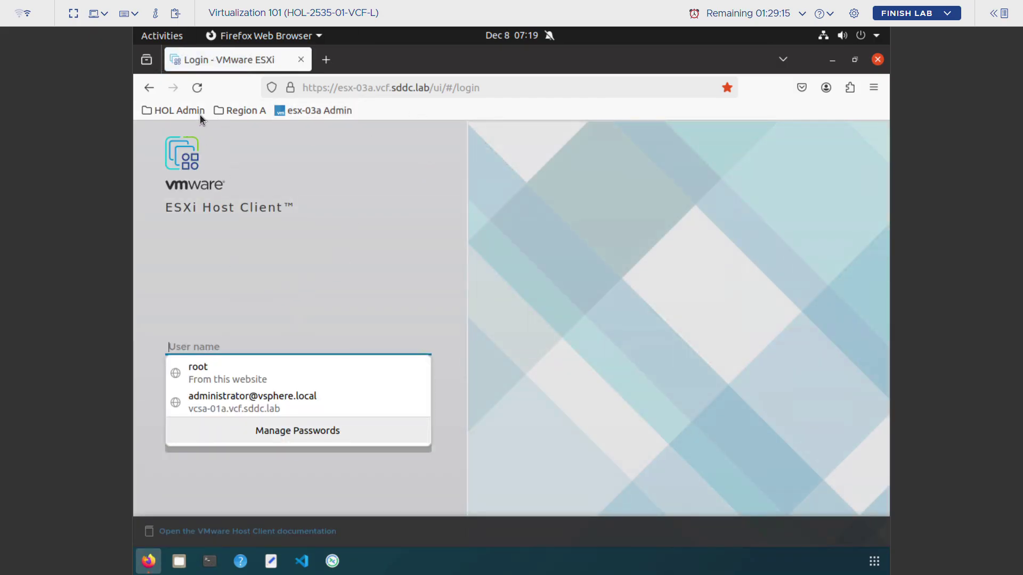
# Try the HOL Admin bookmarks for vcsa-01a appliance management and Managed Object Browser.
pyautogui.click(174, 110)
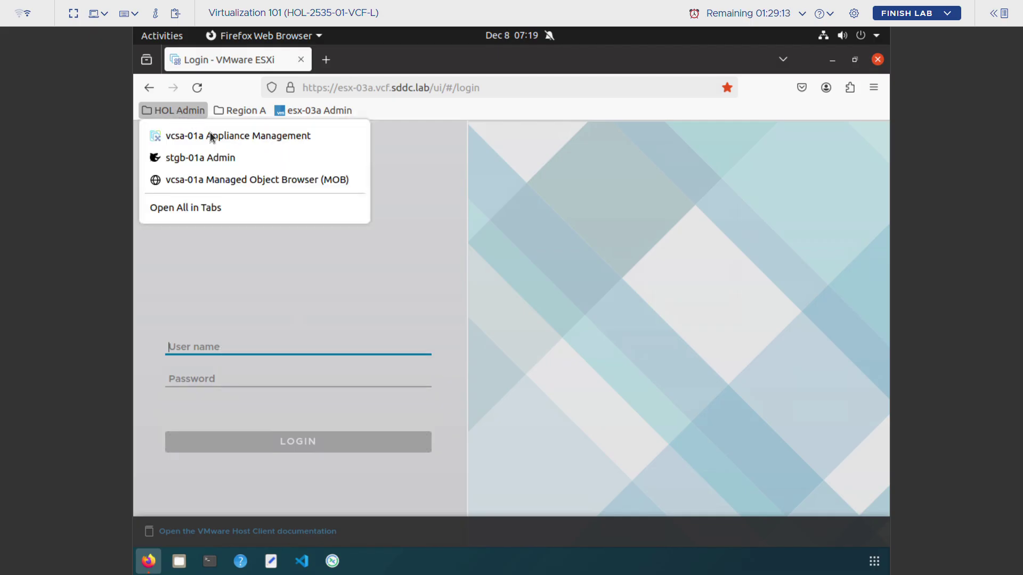
pyautogui.press('Return')
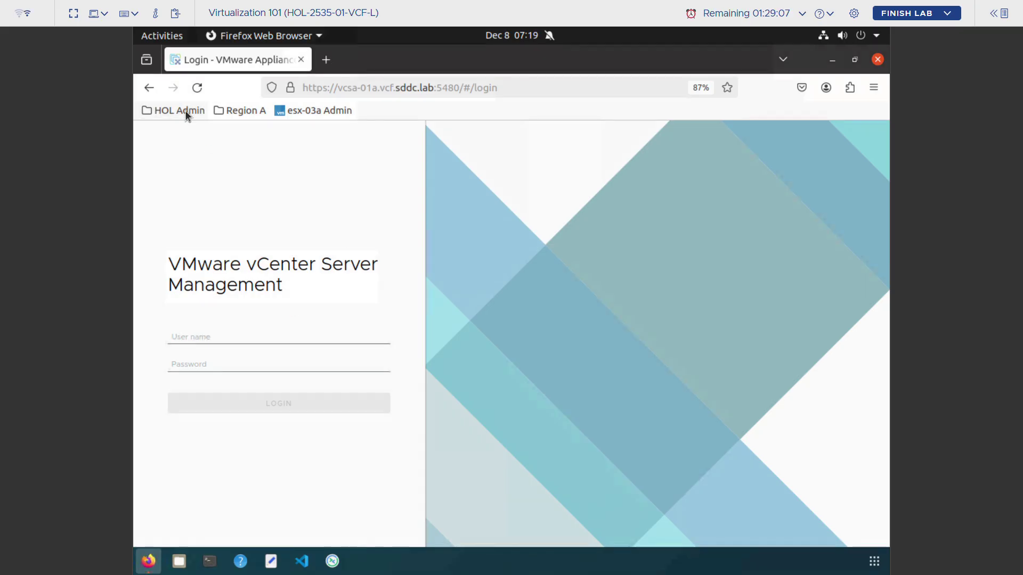
pyautogui.click(186, 111)
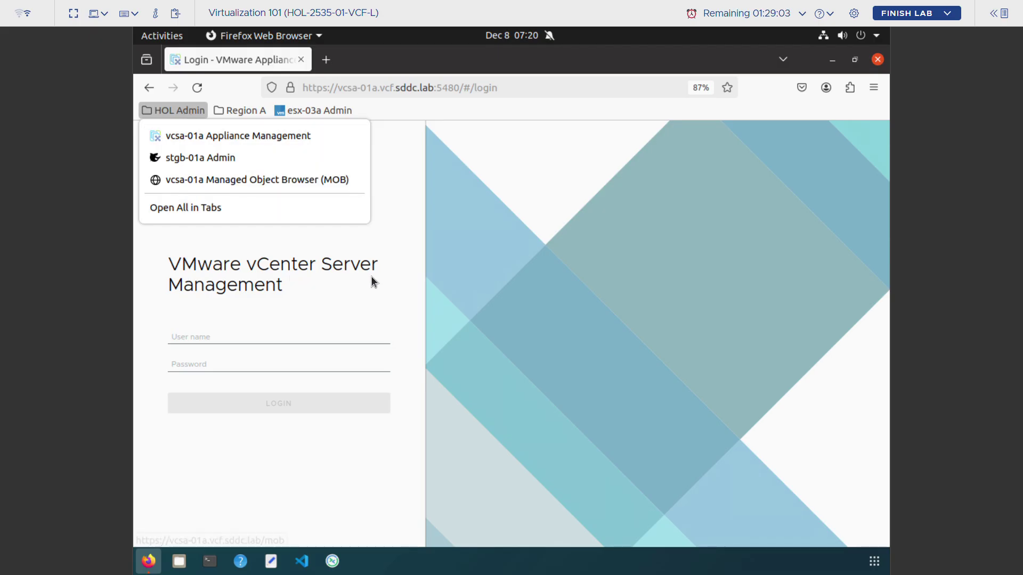
pyautogui.click(298, 185)
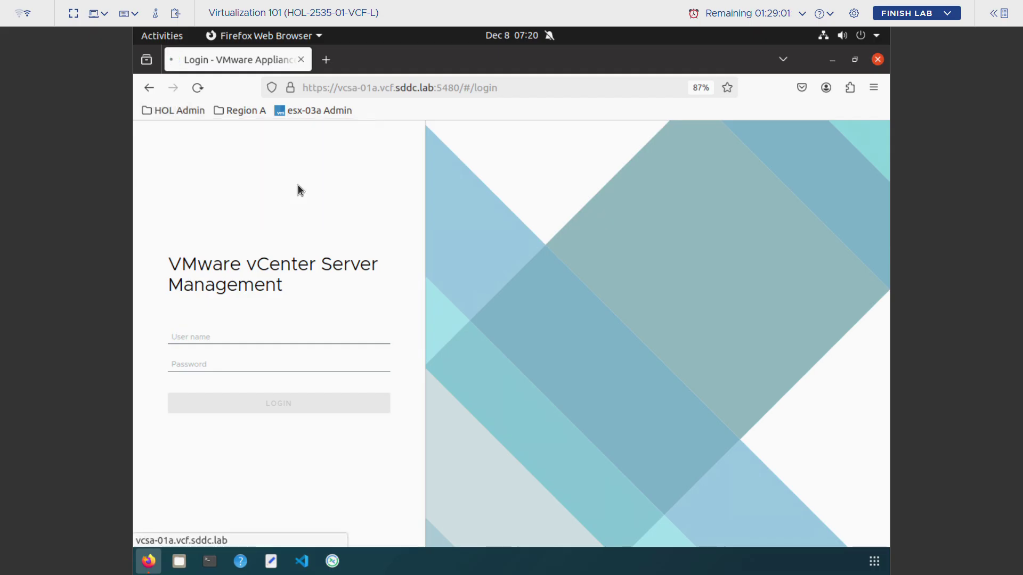
pyautogui.click(584, 291)
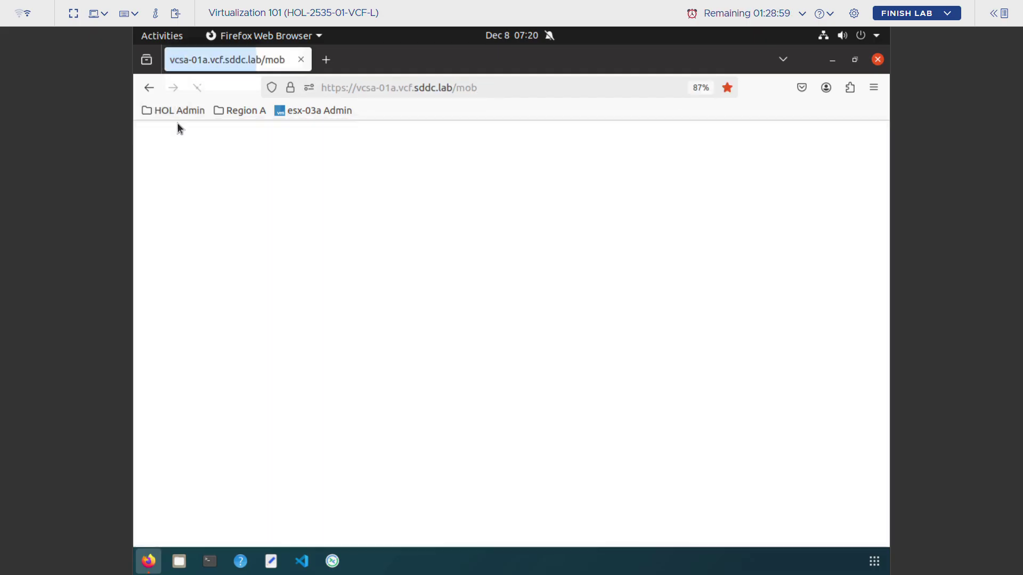
# Open the Region A > vcsa-01a vSphere Client bookmark.
pyautogui.click(180, 114)
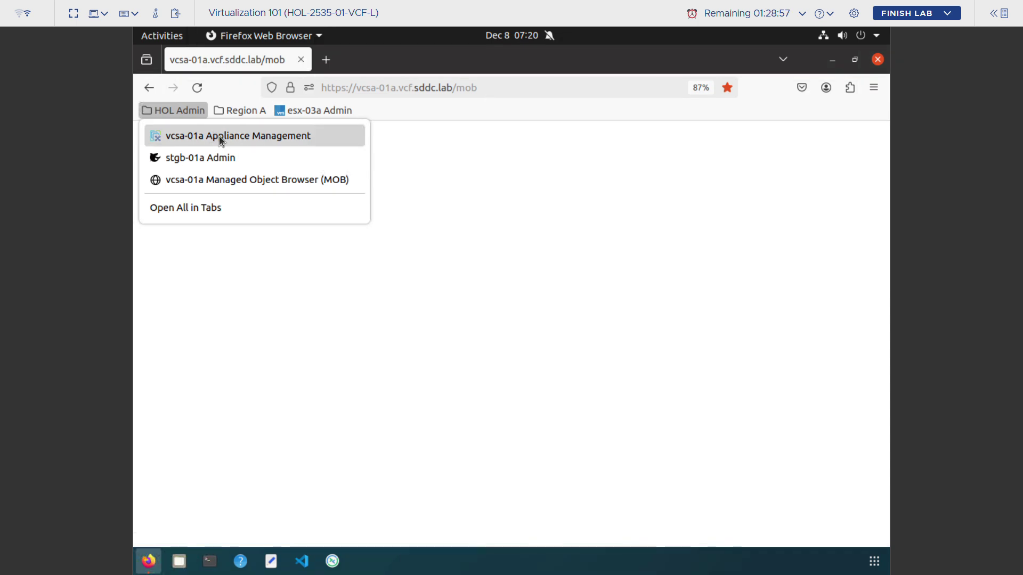
pyautogui.click(246, 111)
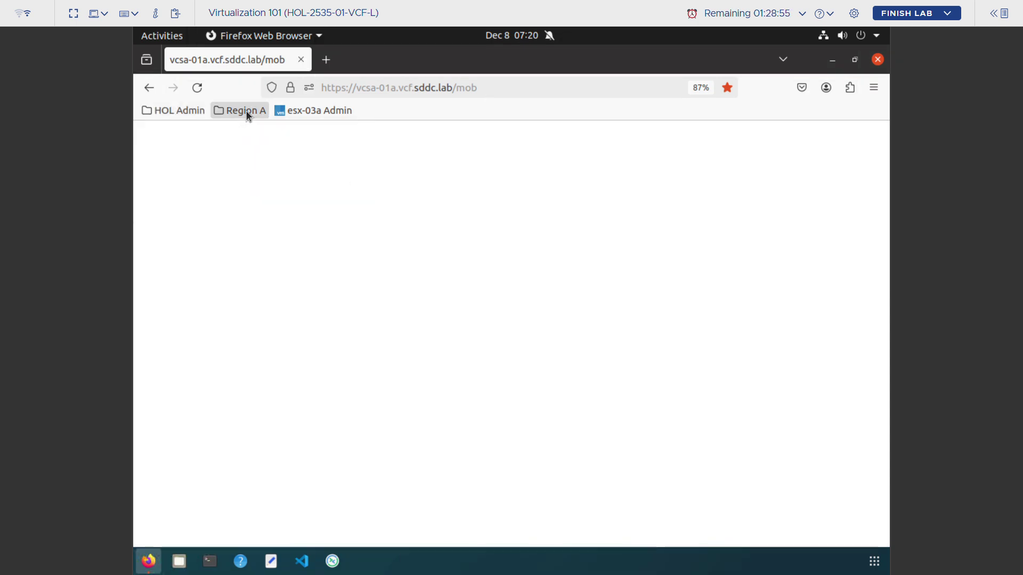
pyautogui.click(246, 111)
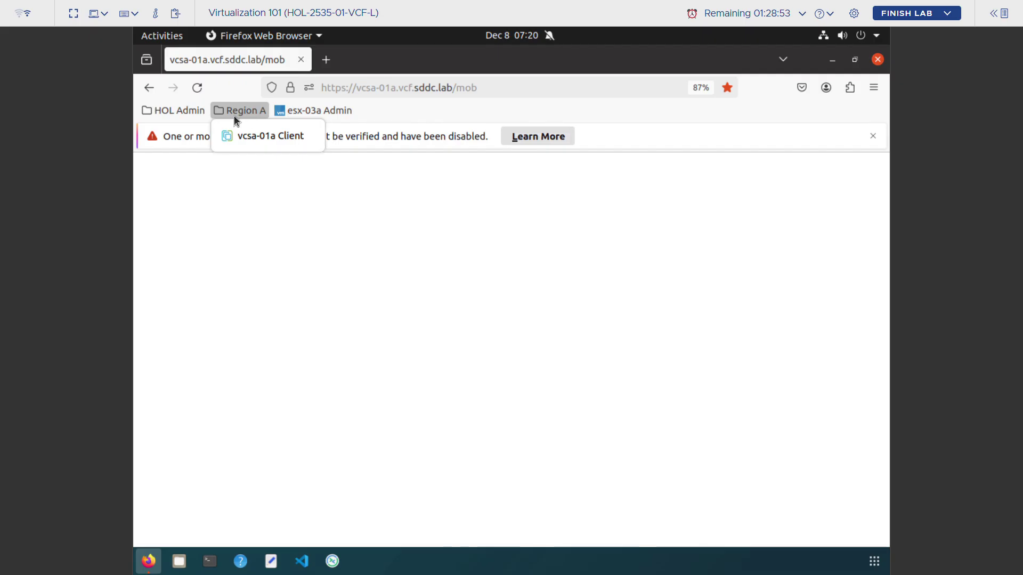
pyautogui.click(250, 137)
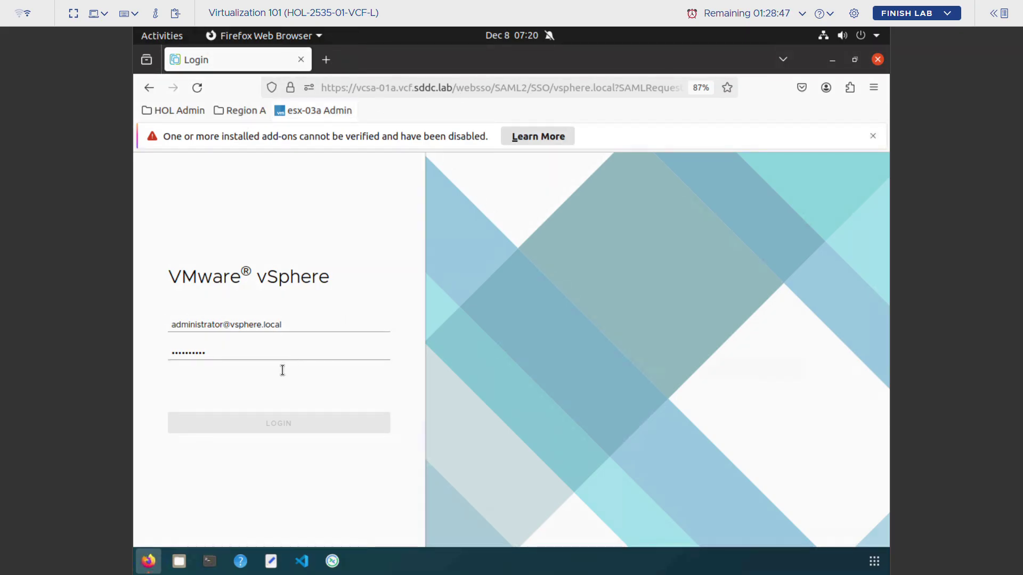
# Log in to the vSphere Client, dismiss the add-ons bar and collapse Recent Tasks.
pyautogui.click(254, 356)
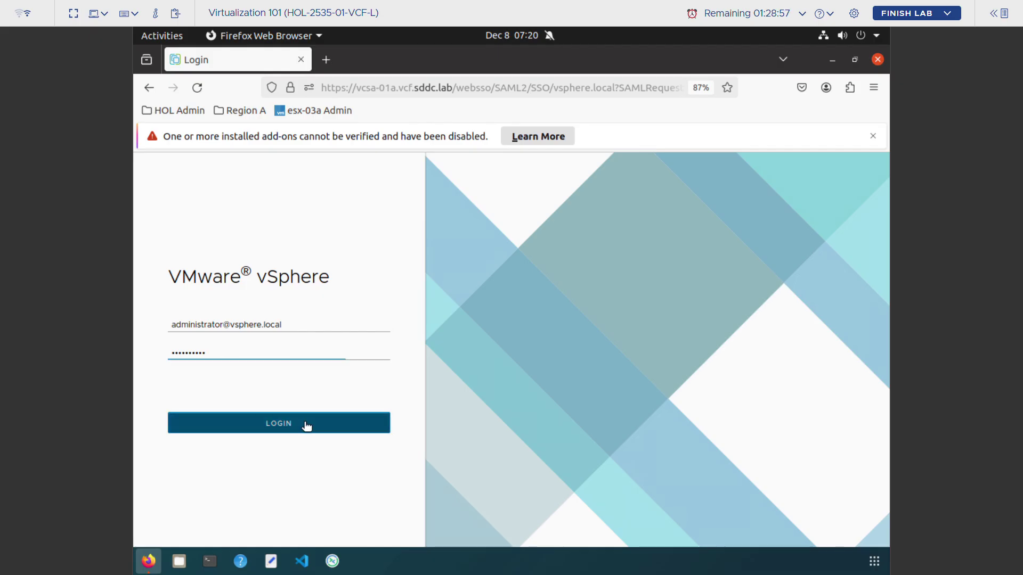
pyautogui.click(306, 425)
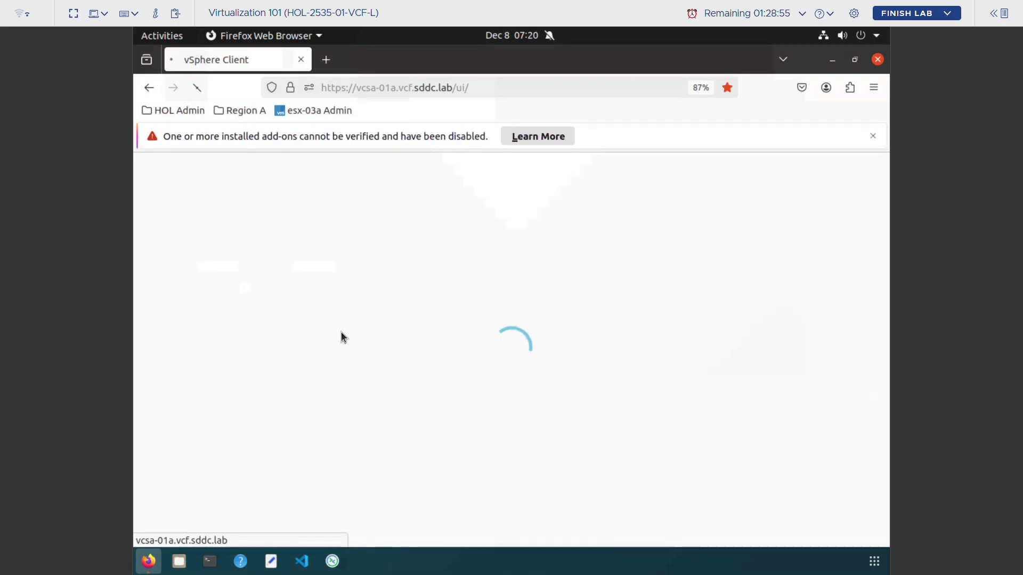
pyautogui.click(874, 136)
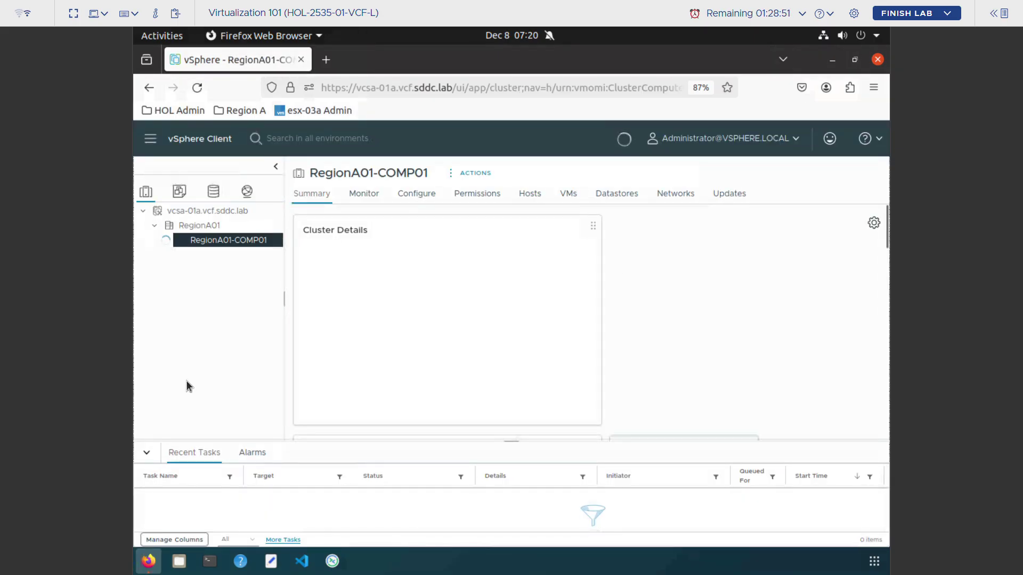
pyautogui.click(147, 452)
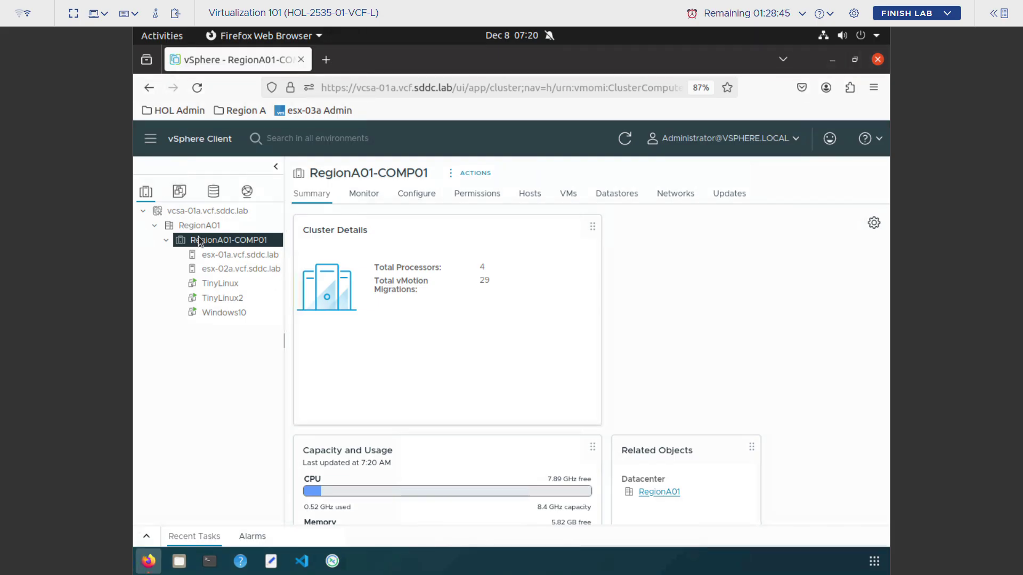
# View summaries of the vCenter, RegionA01 datacenter, RegionA01-COMP01 cluster and esx-01a host.
pyautogui.click(199, 211)
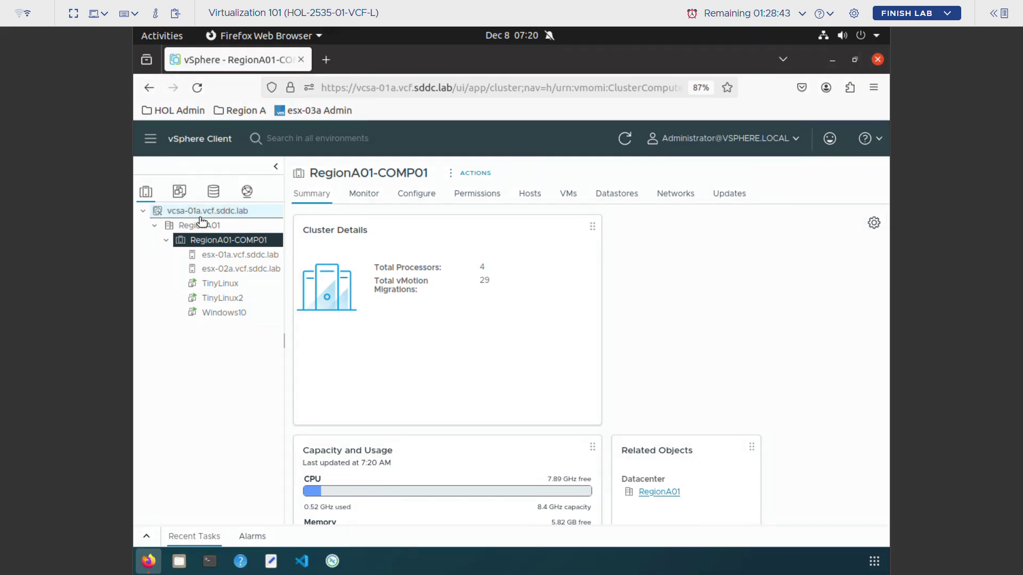
pyautogui.click(206, 226)
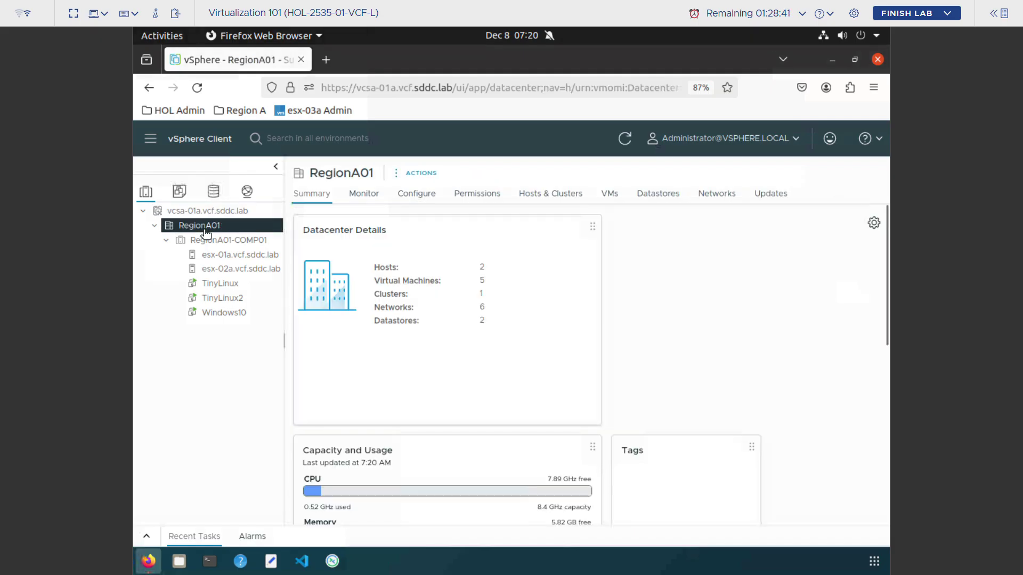
pyautogui.click(228, 244)
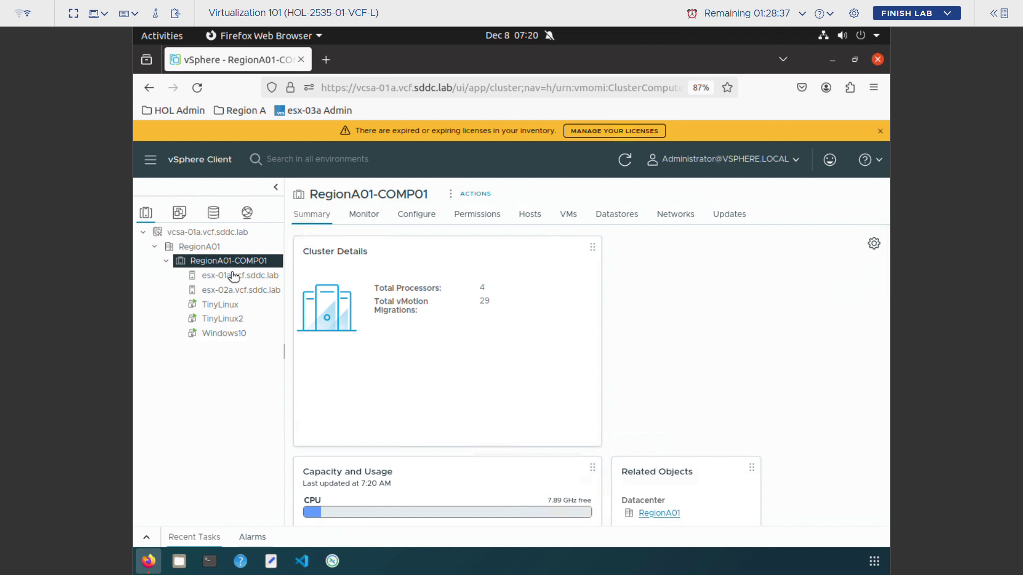
pyautogui.click(230, 277)
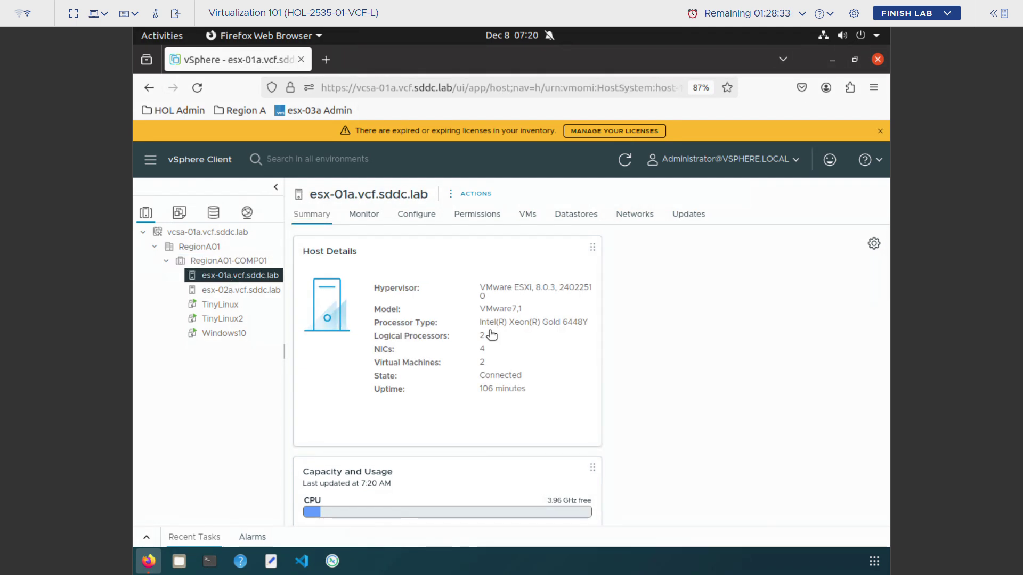
pyautogui.moveTo(553, 318); pyautogui.dragTo(590, 291)
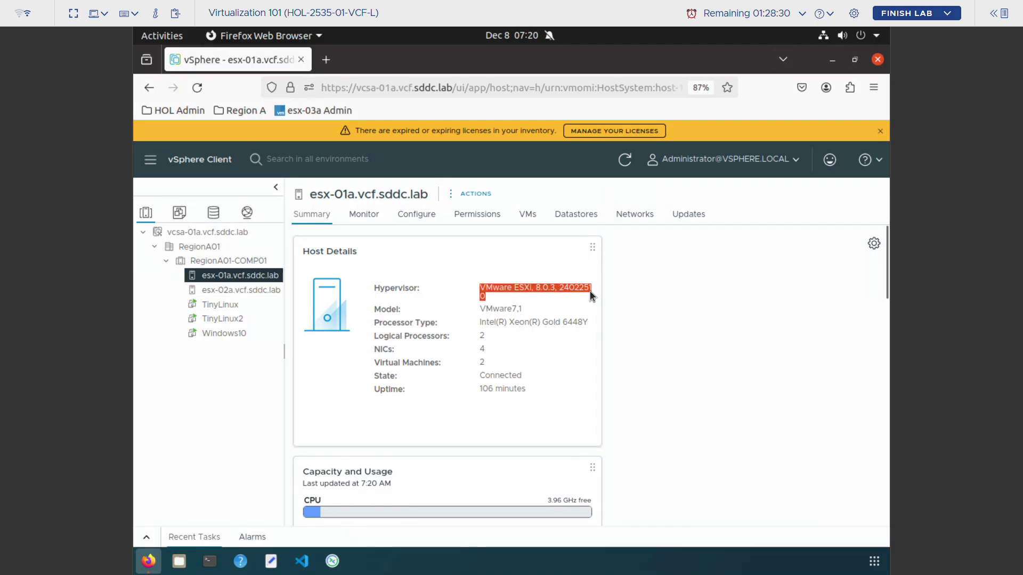
# View esx-02a, TinyLinux, TinyLinux2 and Windows10 summaries, then return to esx-01a.
pyautogui.click(252, 293)
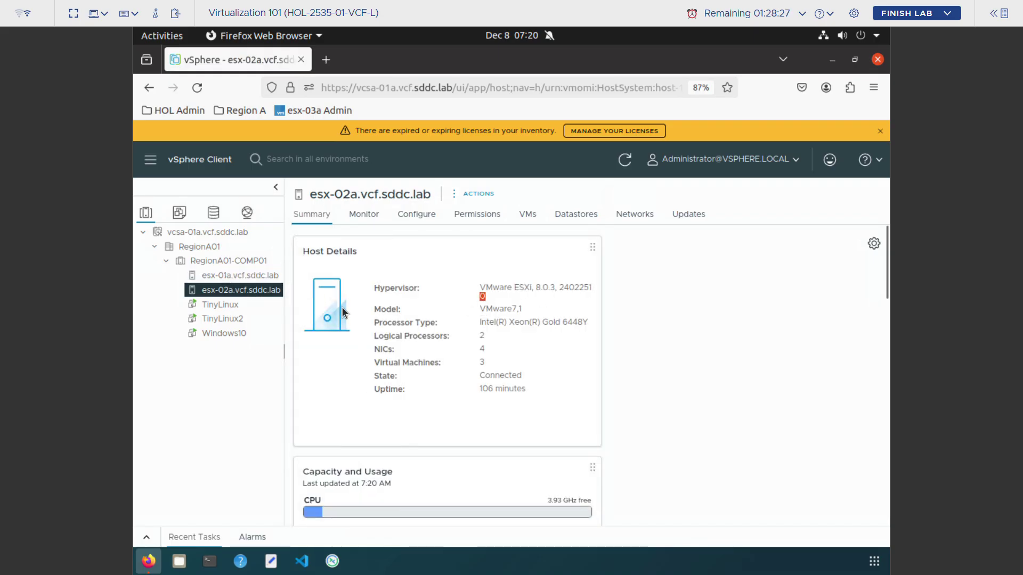
pyautogui.click(224, 309)
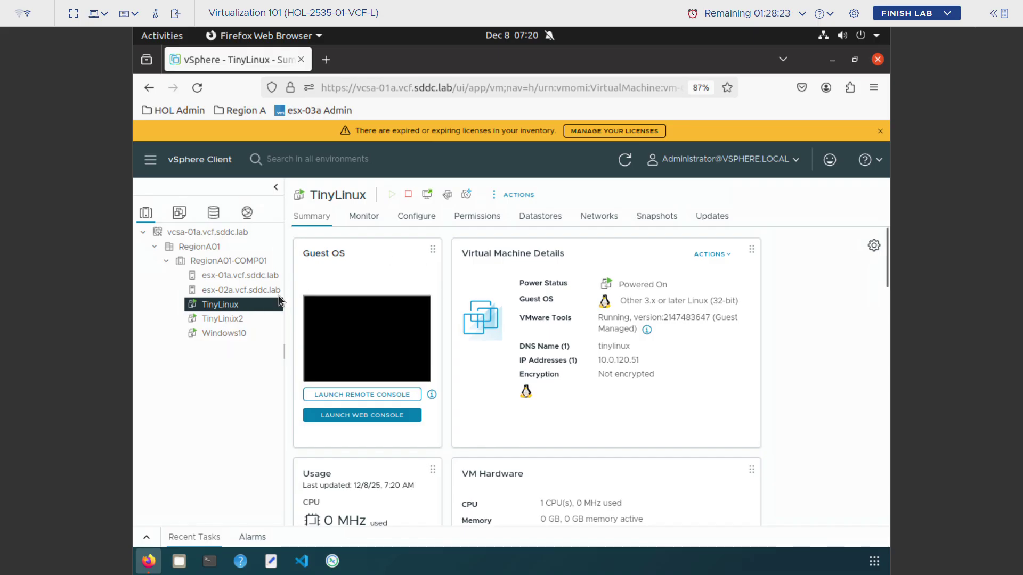
pyautogui.click(234, 322)
pyautogui.click(235, 334)
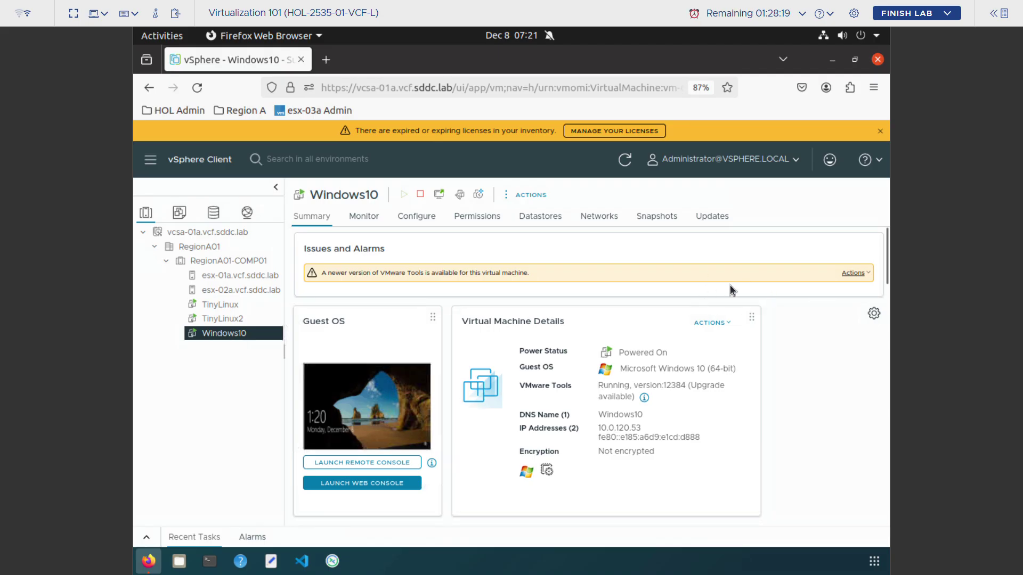
pyautogui.click(252, 277)
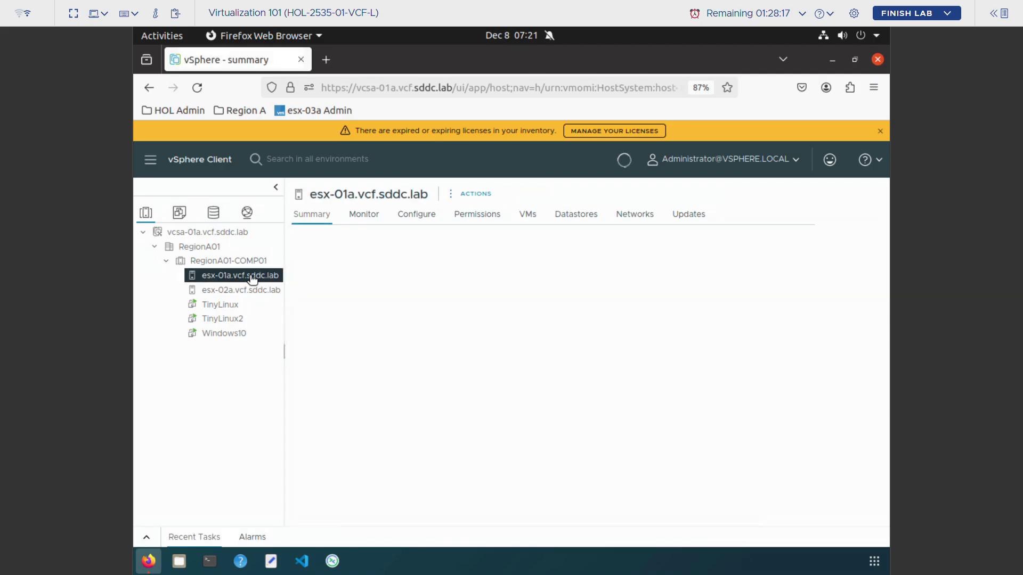
# Start a new VM on esx-01a with default name, storage on ds-iscsi01, Windows Server 2016 (64-bit) guest OS.
pyautogui.rightClick(252, 277)
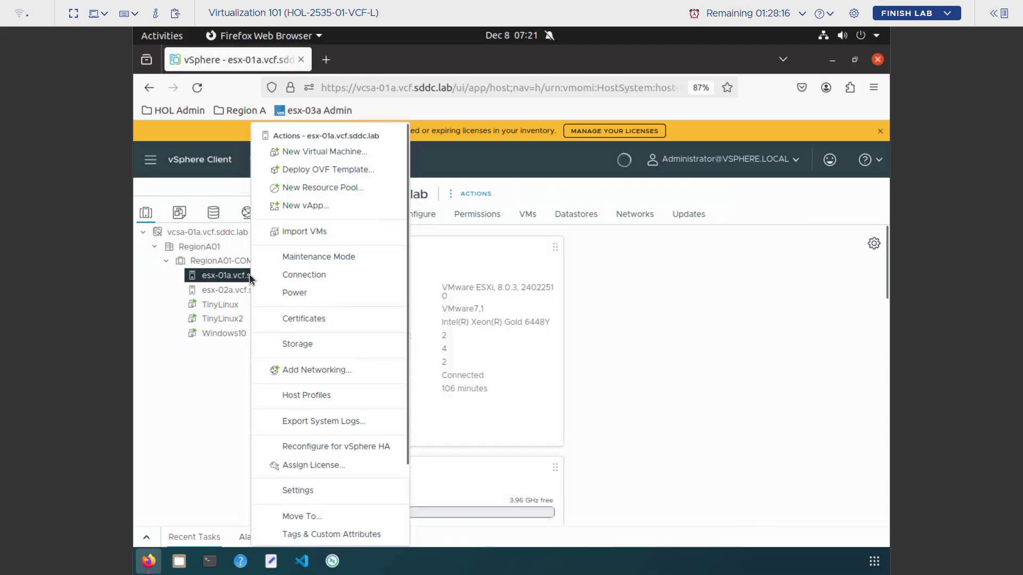
pyautogui.click(325, 157)
pyautogui.click(810, 469)
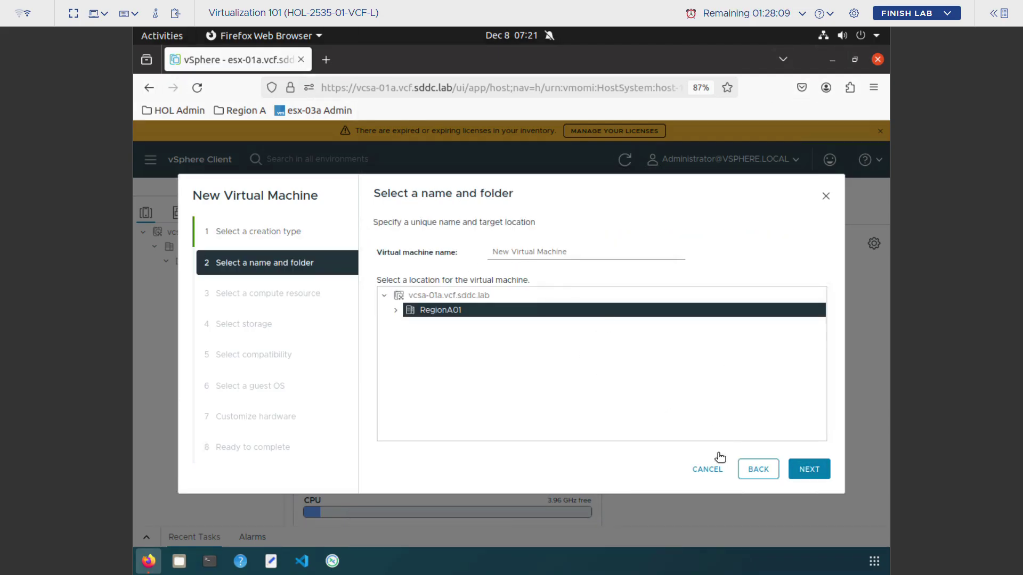
pyautogui.click(398, 311)
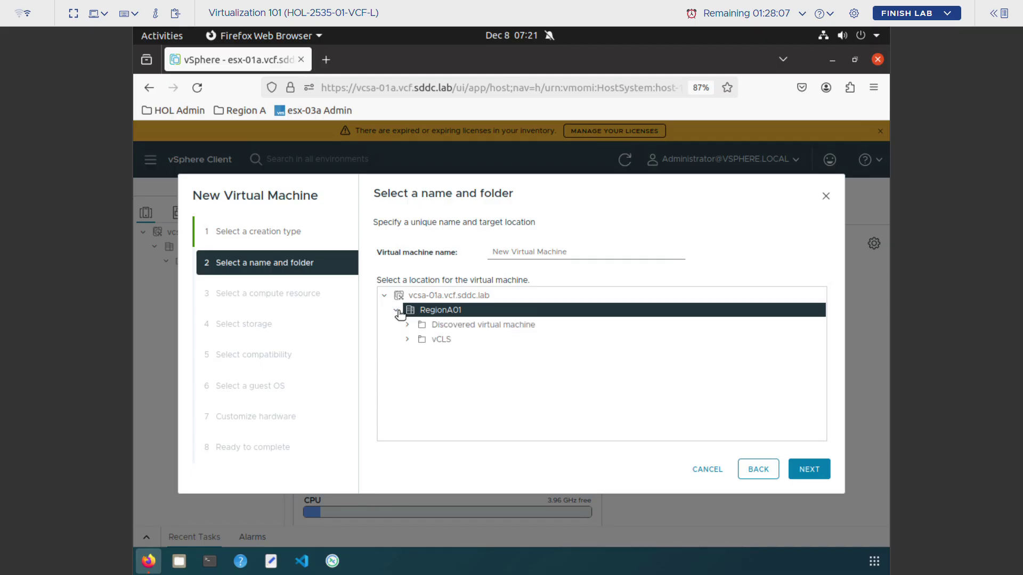
pyautogui.click(813, 469)
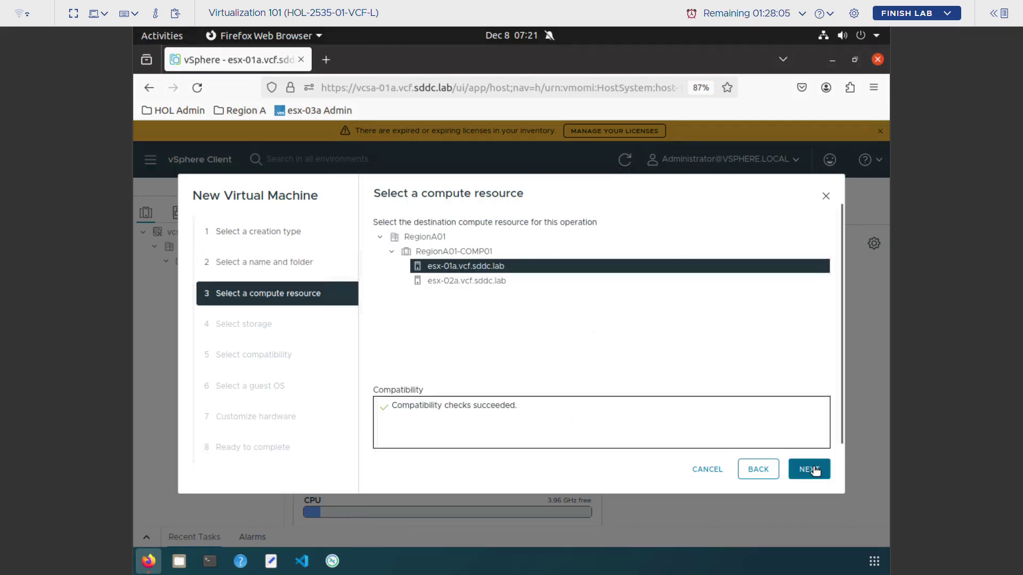
pyautogui.click(813, 470)
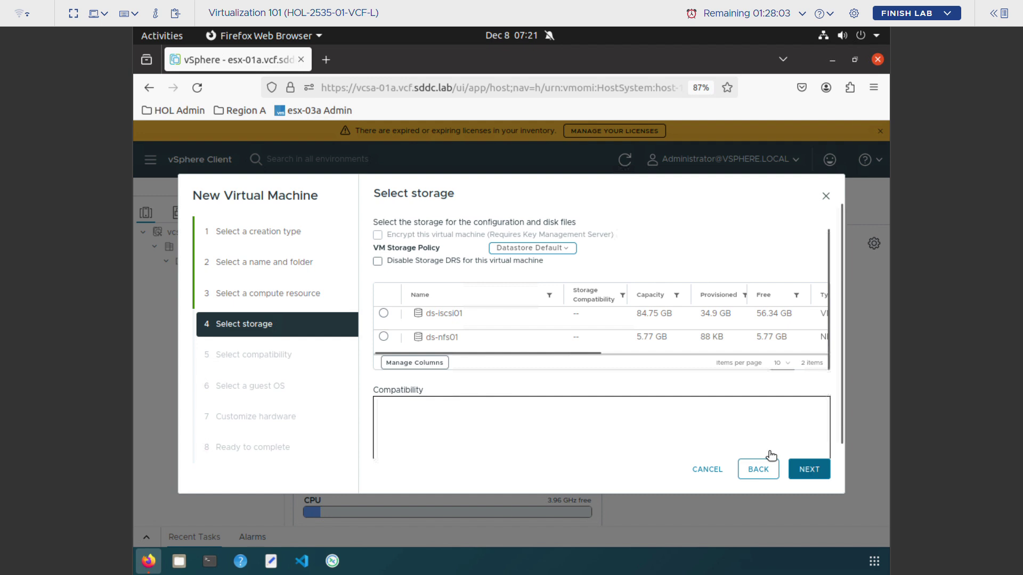
pyautogui.click(384, 315)
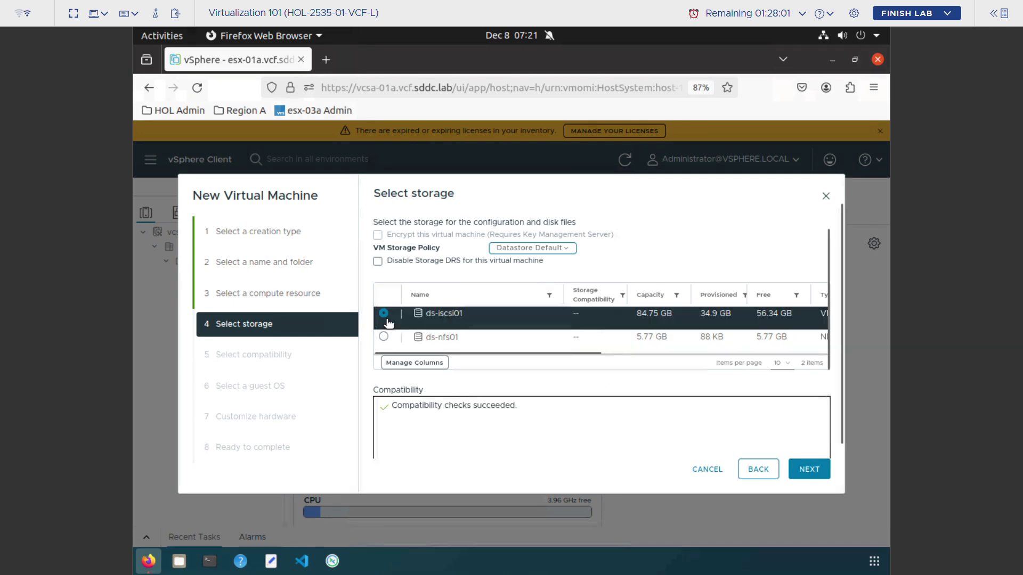
pyautogui.click(817, 466)
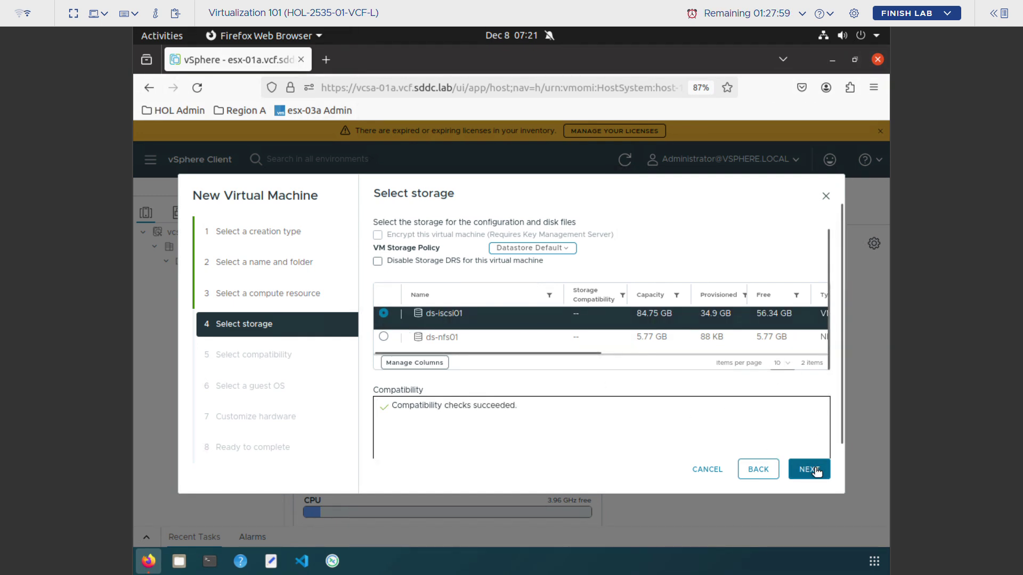
pyautogui.click(816, 471)
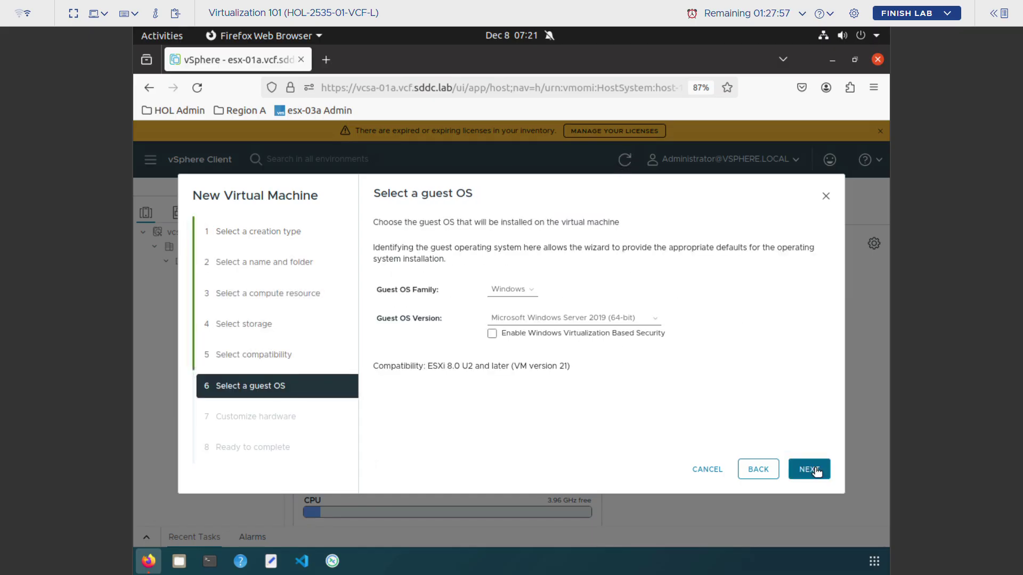
pyautogui.click(632, 318)
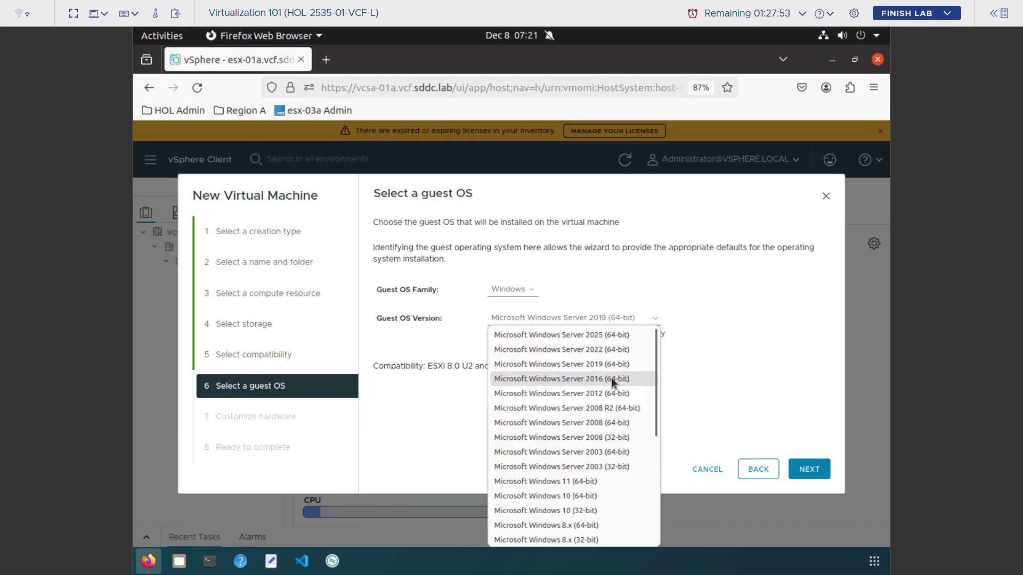
pyautogui.click(749, 410)
pyautogui.click(813, 471)
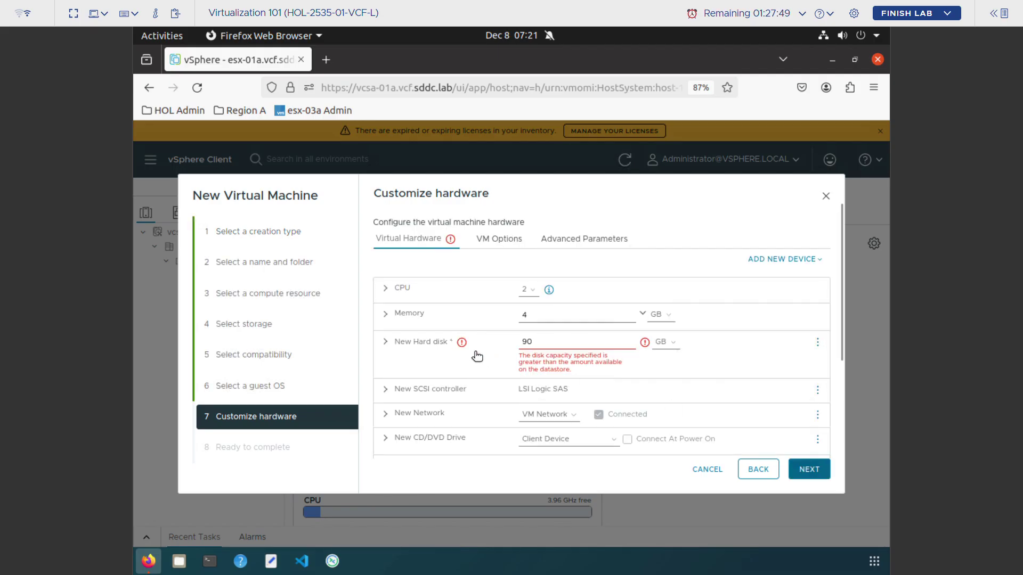
# Change the hard disk from 90 GB to 40 GB and finish the wizard.
pyautogui.doubleClick(542, 342)
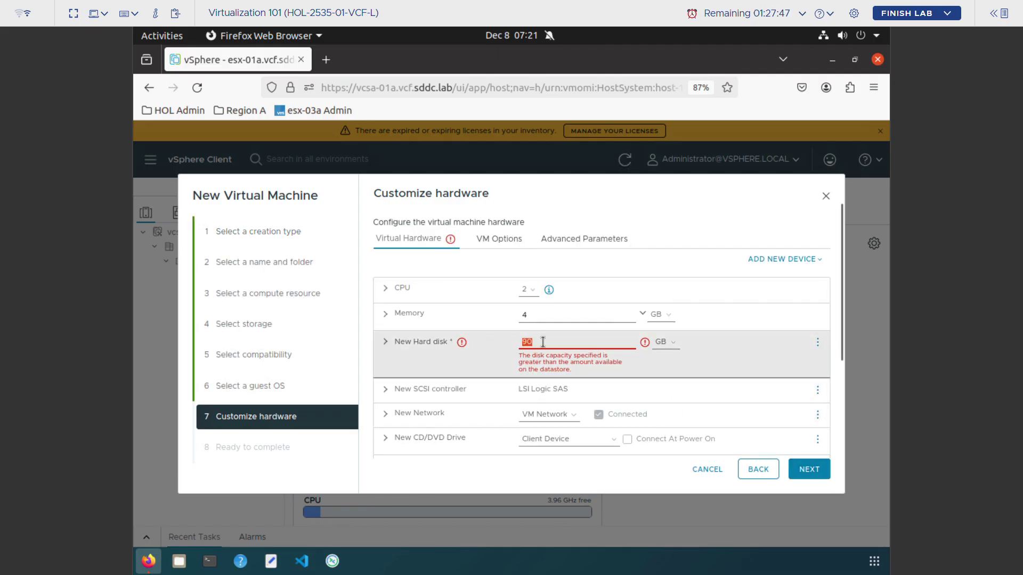
pyautogui.write('6')
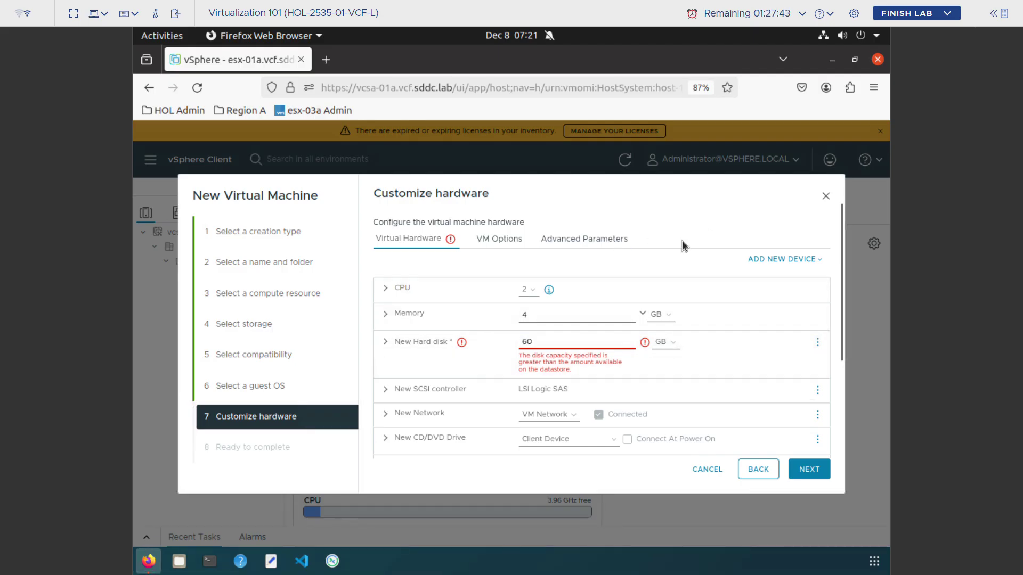
pyautogui.click(661, 350)
pyautogui.click(555, 344)
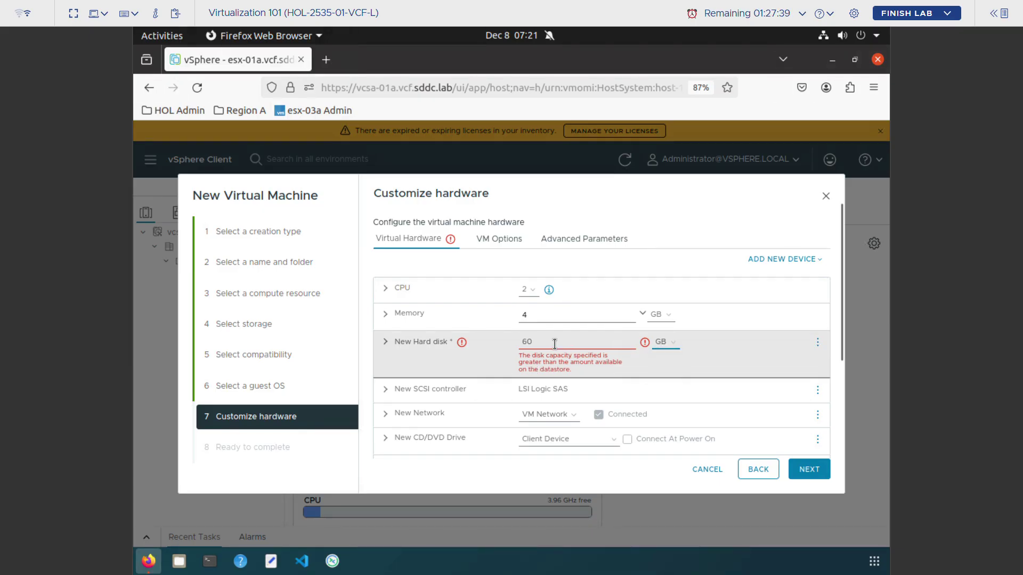
pyautogui.click(386, 345)
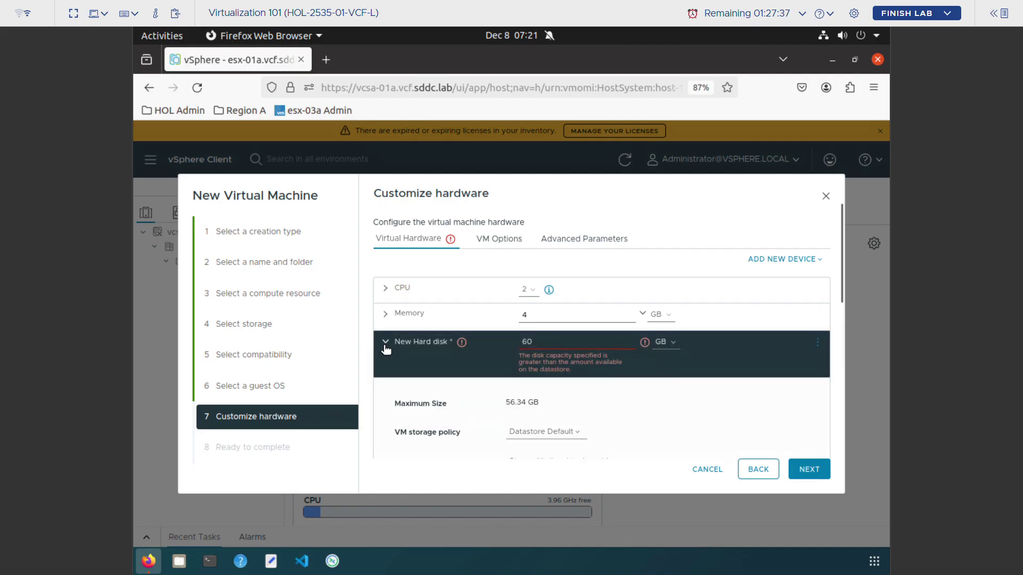
pyautogui.click(562, 345)
pyautogui.press('BackSpace')
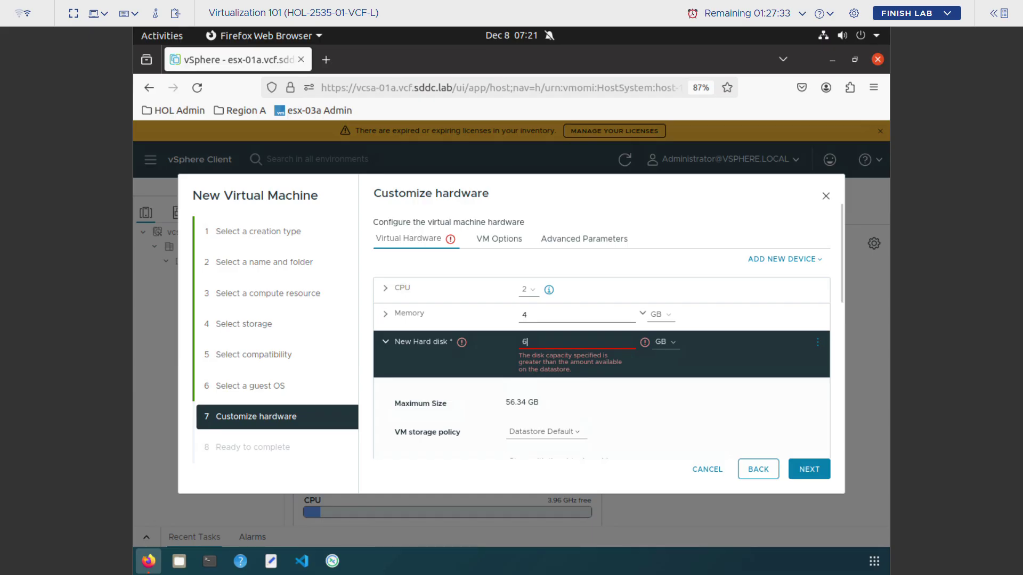
pyautogui.write('40')
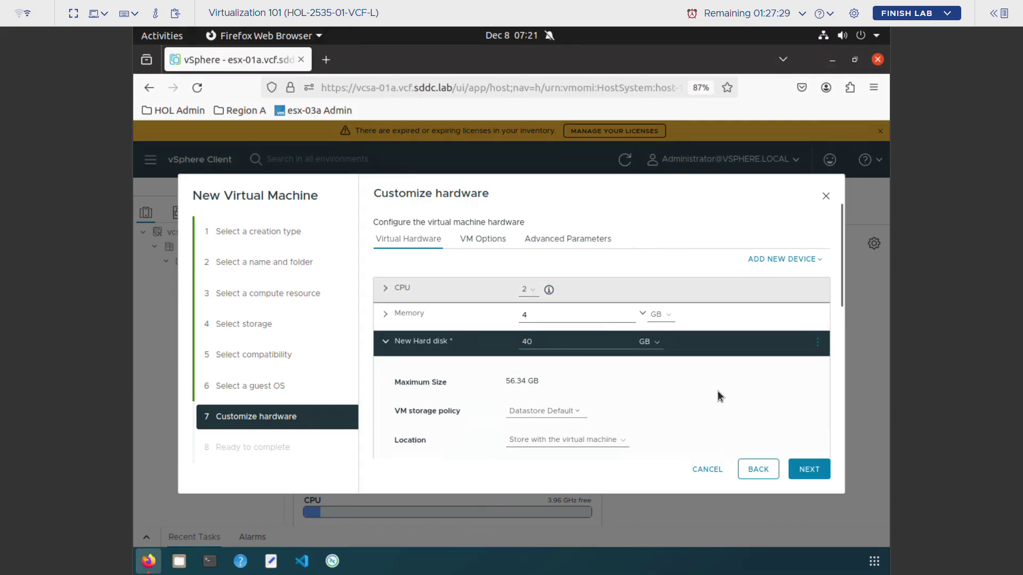
pyautogui.click(821, 471)
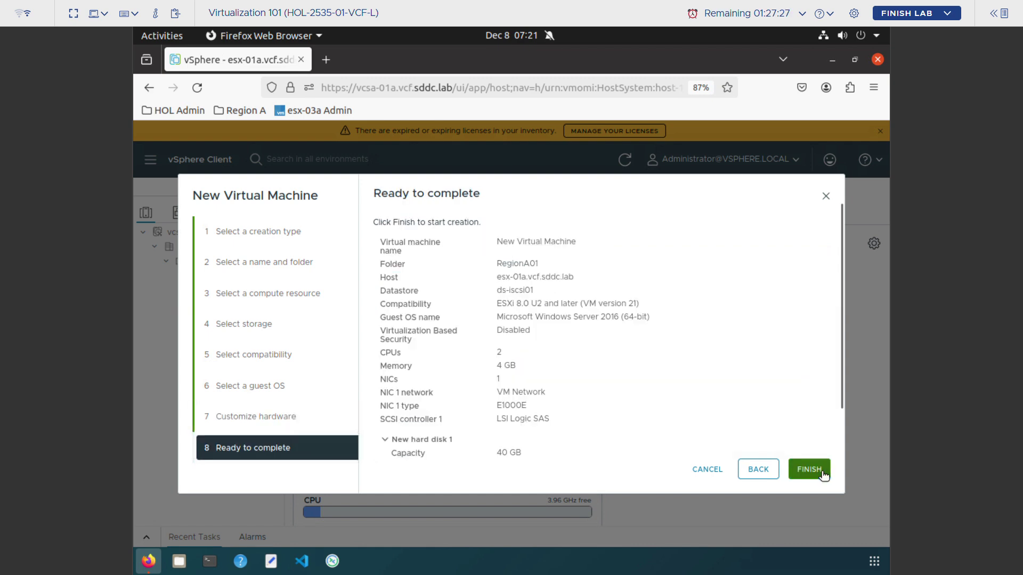
pyautogui.click(823, 474)
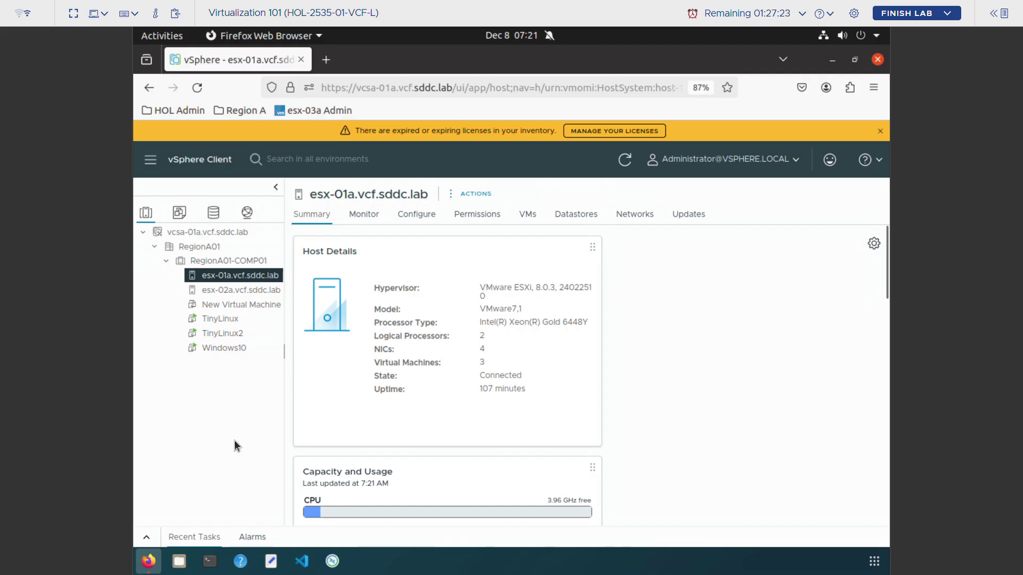
# Open the New Virtual Machine's settings and set the CD/DVD drive to Datastore ISO File.
pyautogui.click(148, 539)
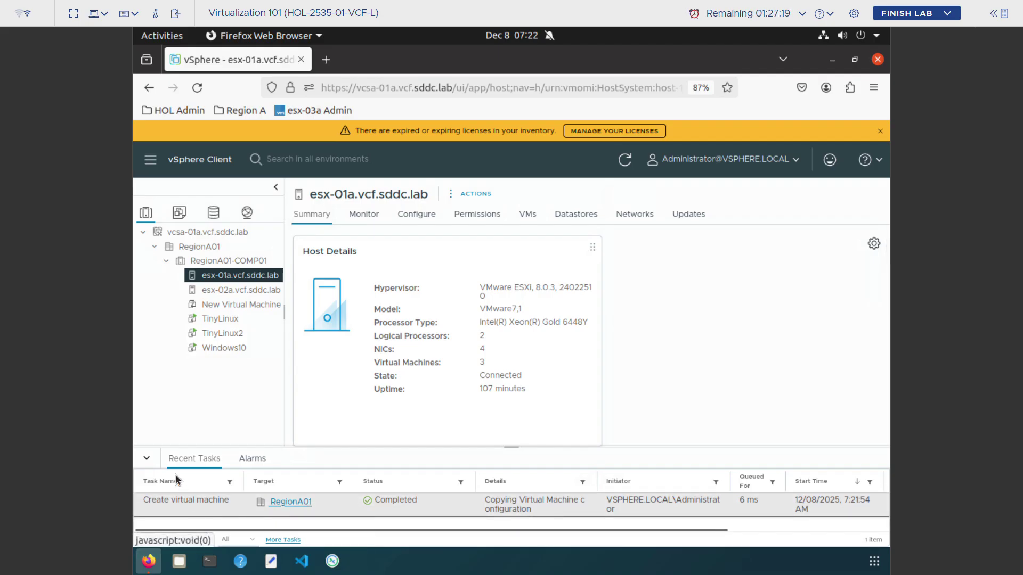
pyautogui.click(238, 305)
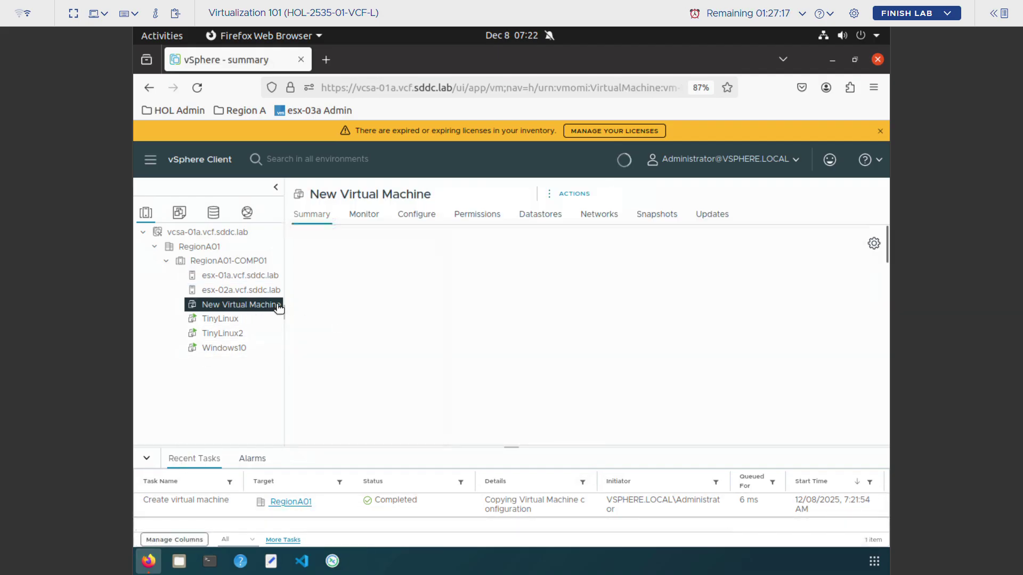
pyautogui.rightClick(257, 304)
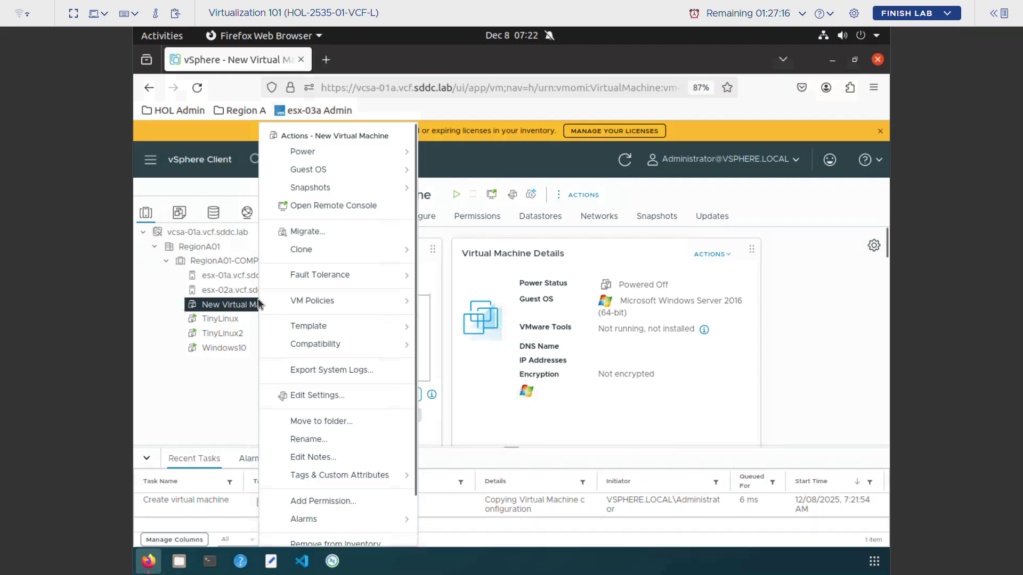
pyautogui.click(297, 393)
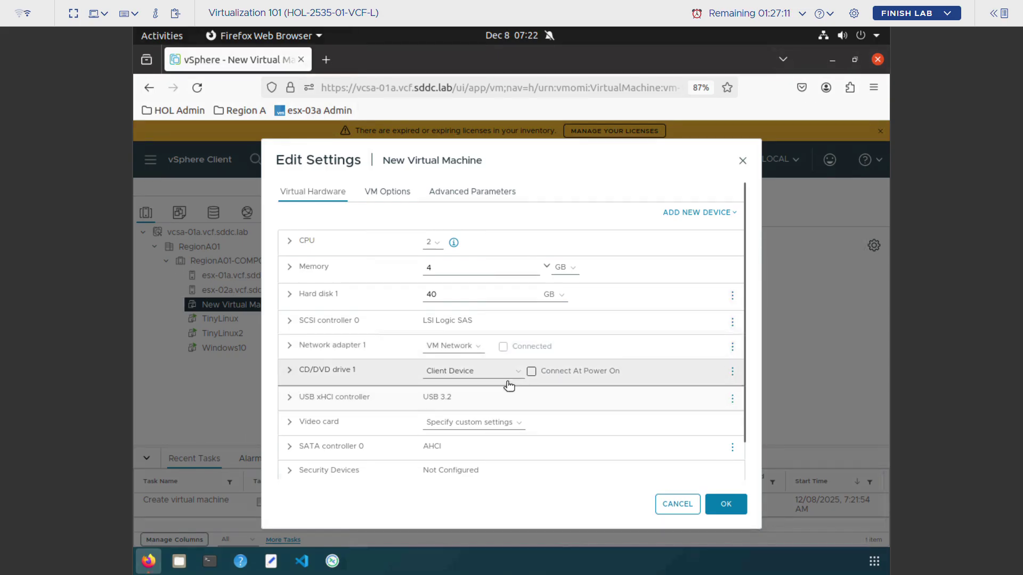
pyautogui.click(480, 371)
pyautogui.click(471, 371)
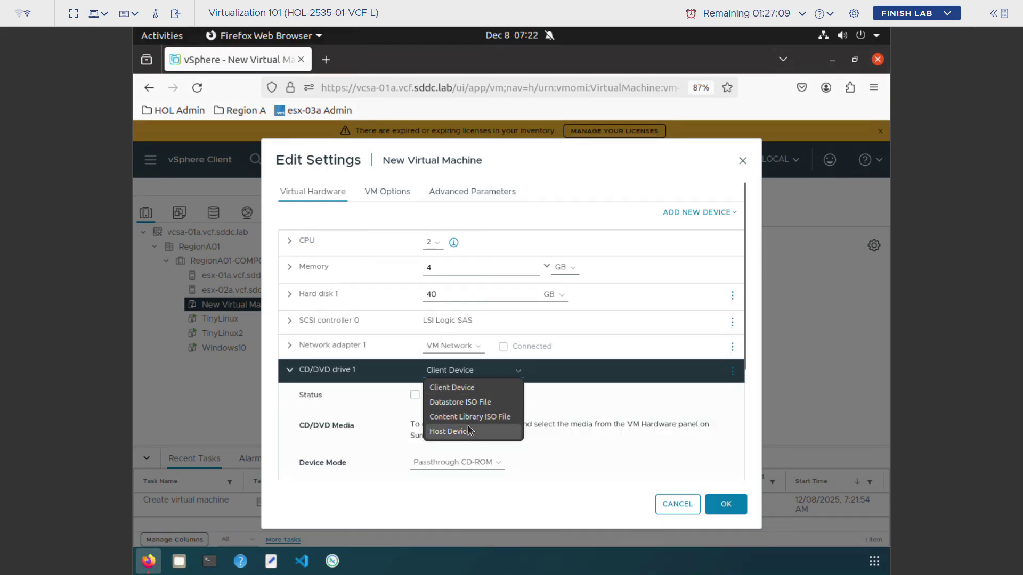
pyautogui.click(587, 425)
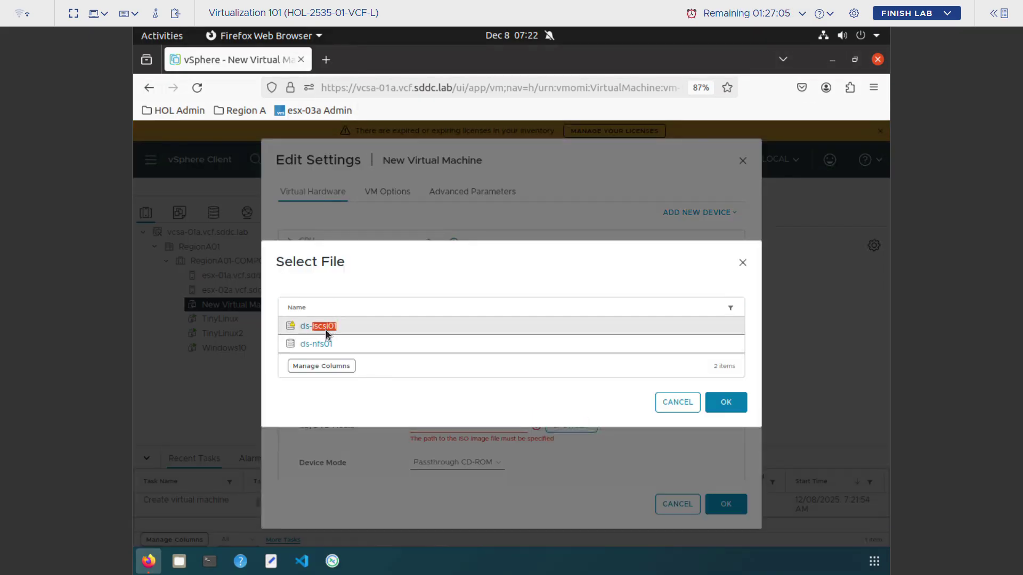
# Search ds-iscsi01 and ds-nfs01 folders for an ISO, find none, and cancel both dialogs.
pyautogui.click(304, 327)
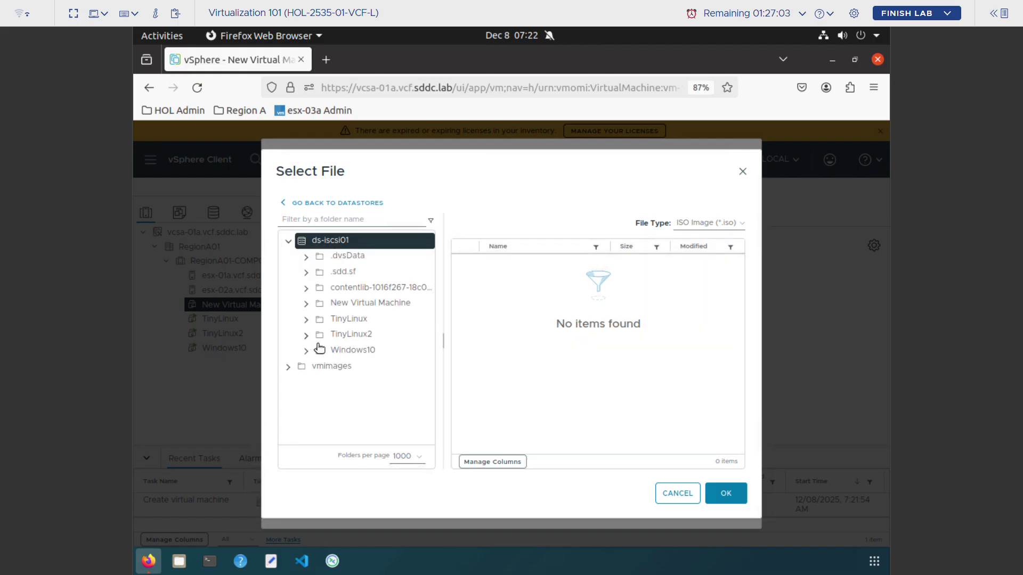
pyautogui.click(366, 322)
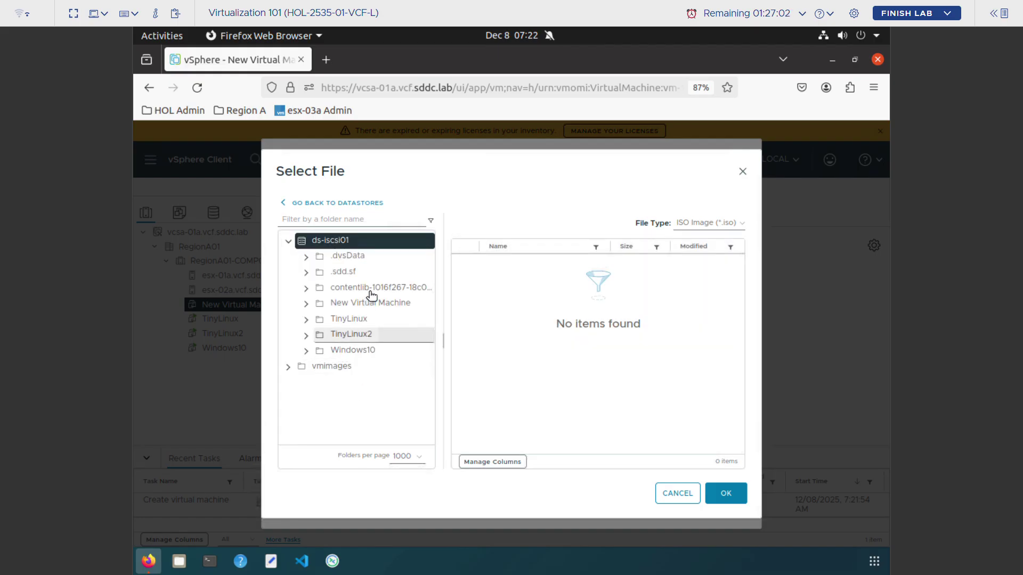
pyautogui.click(356, 368)
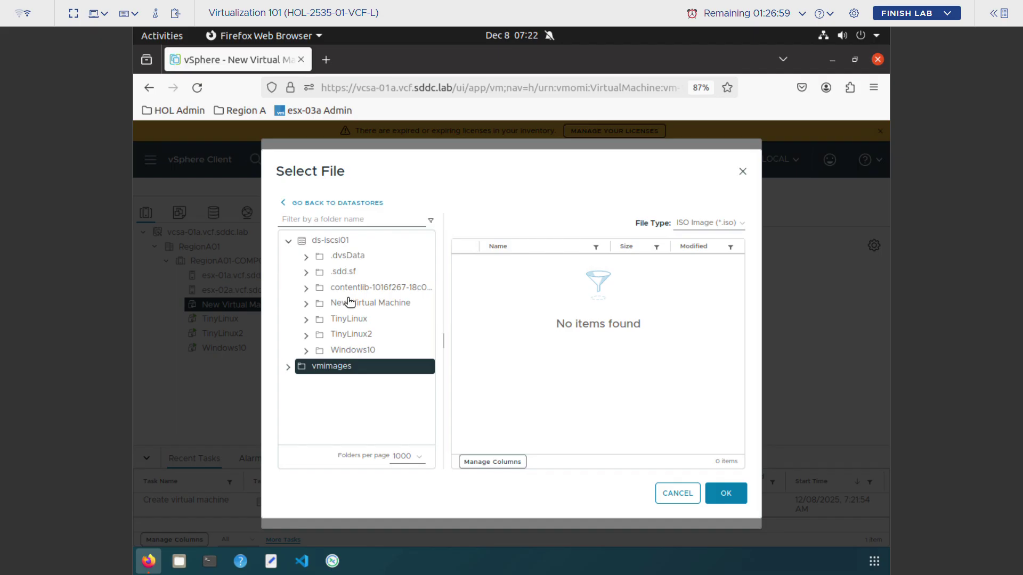
pyautogui.click(384, 310)
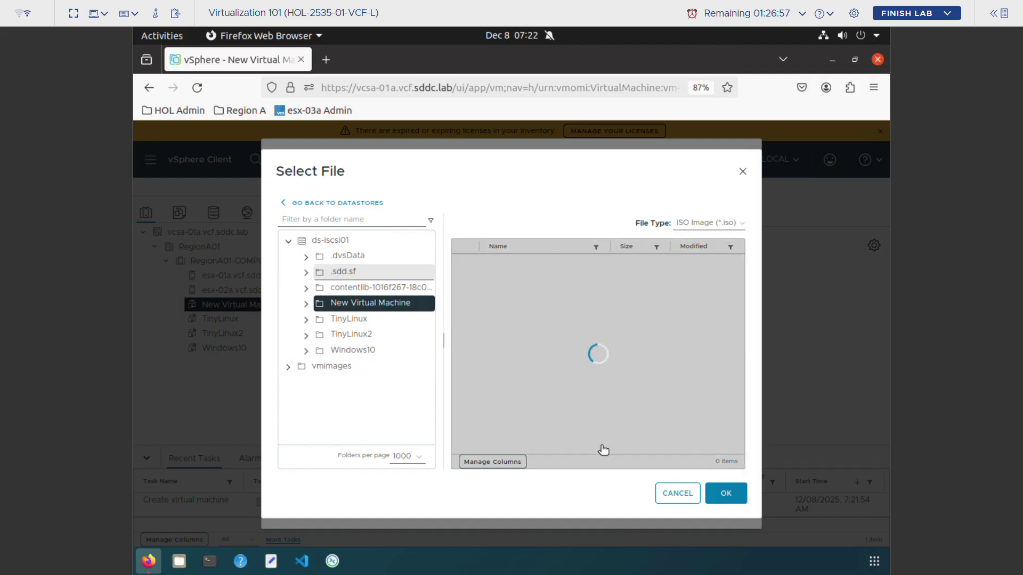
pyautogui.click(285, 204)
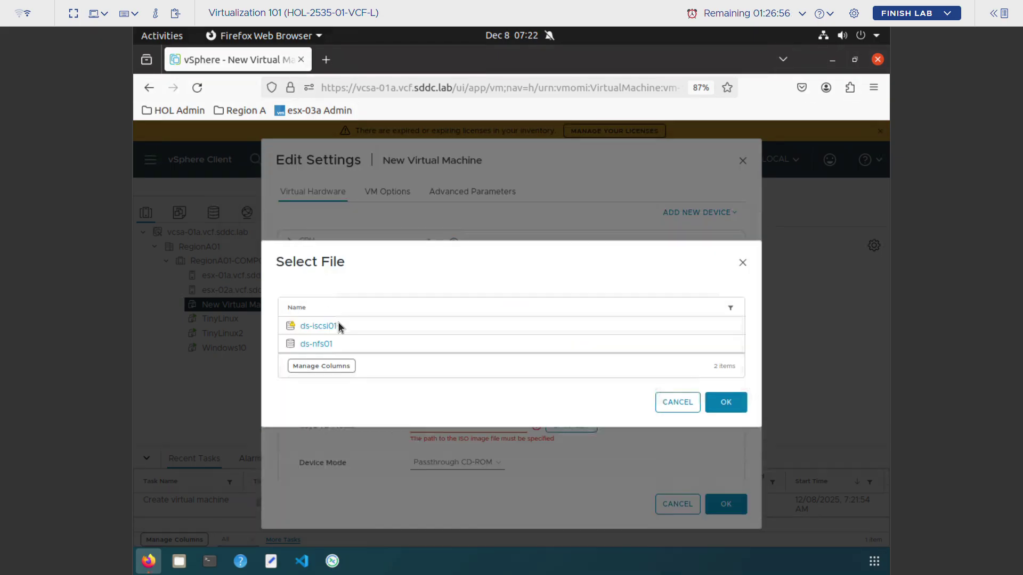
pyautogui.click(303, 344)
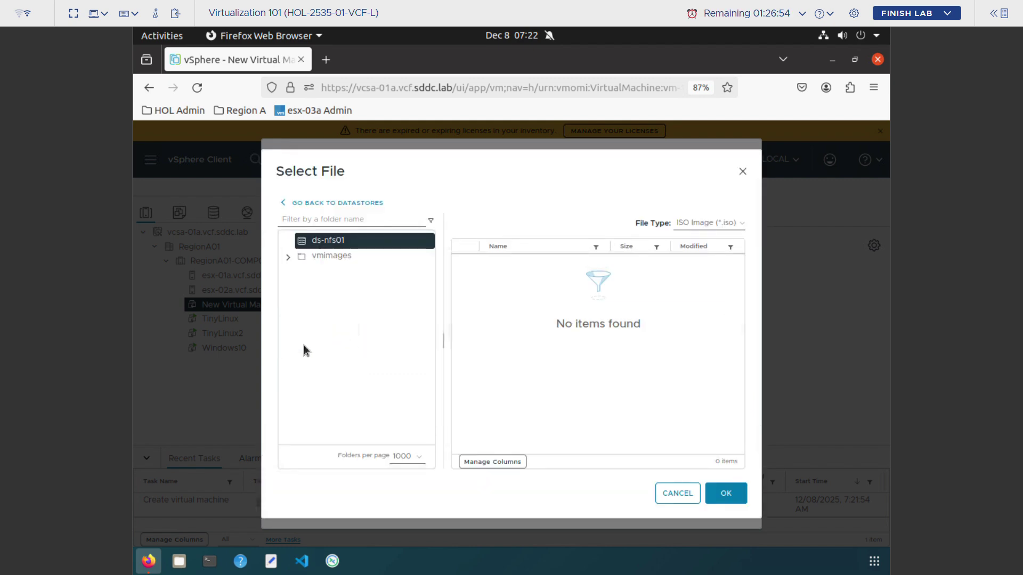
pyautogui.click(297, 258)
pyautogui.click(684, 492)
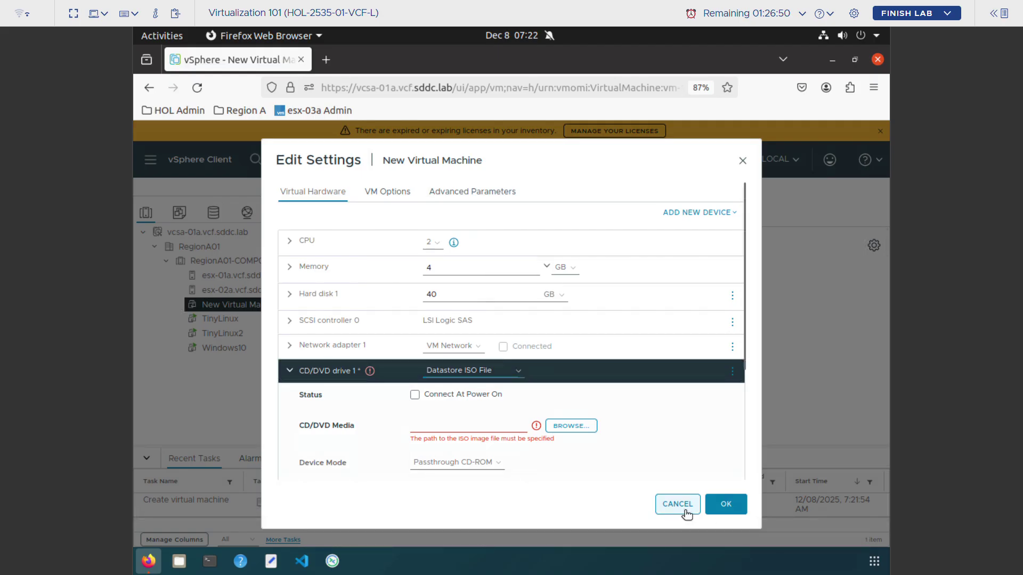
pyautogui.click(677, 504)
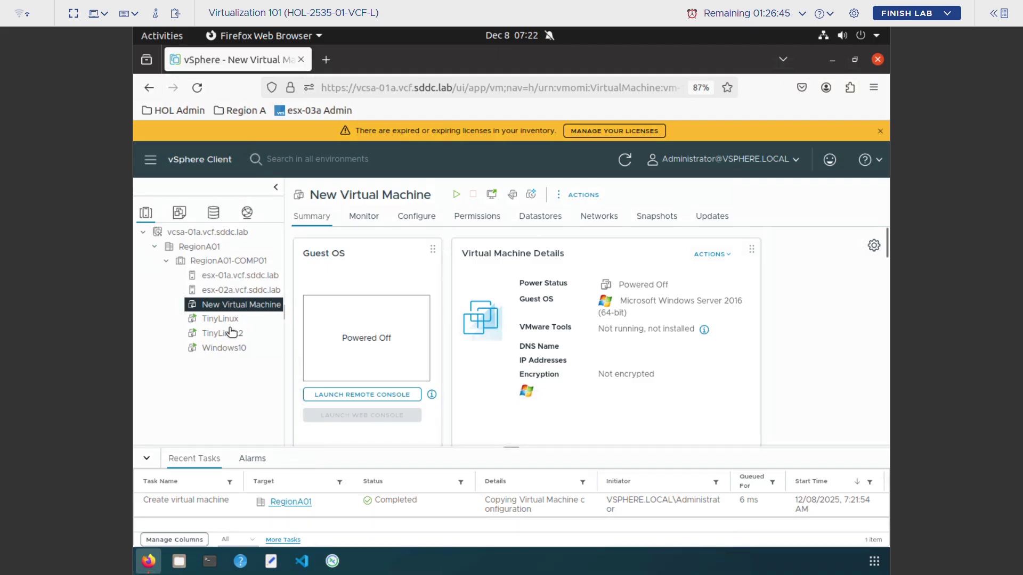
pyautogui.click(240, 276)
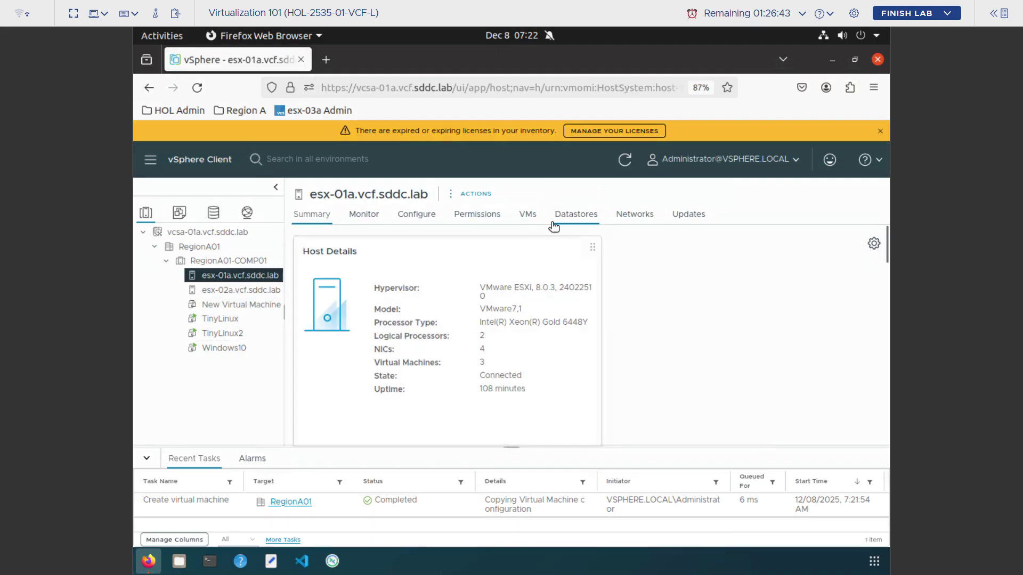
pyautogui.click(580, 216)
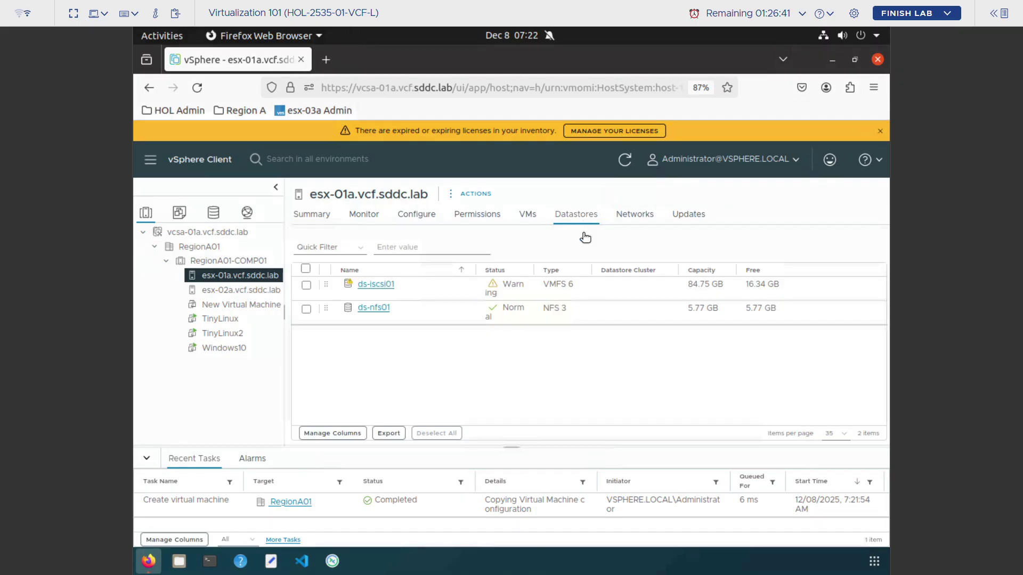
pyautogui.click(649, 223)
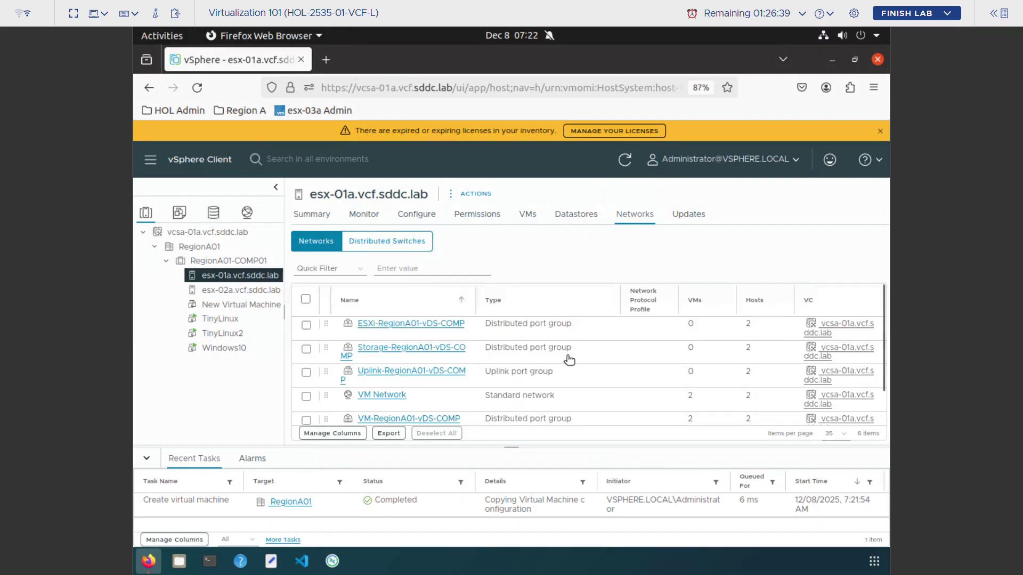
pyautogui.scroll(-1, 622, 374)
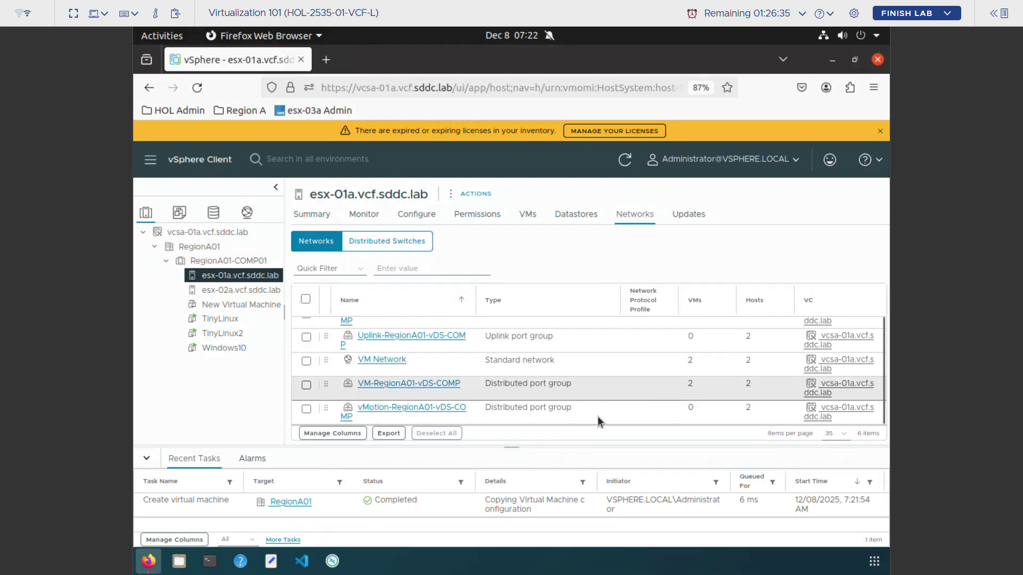
pyautogui.scroll(1, 598, 416)
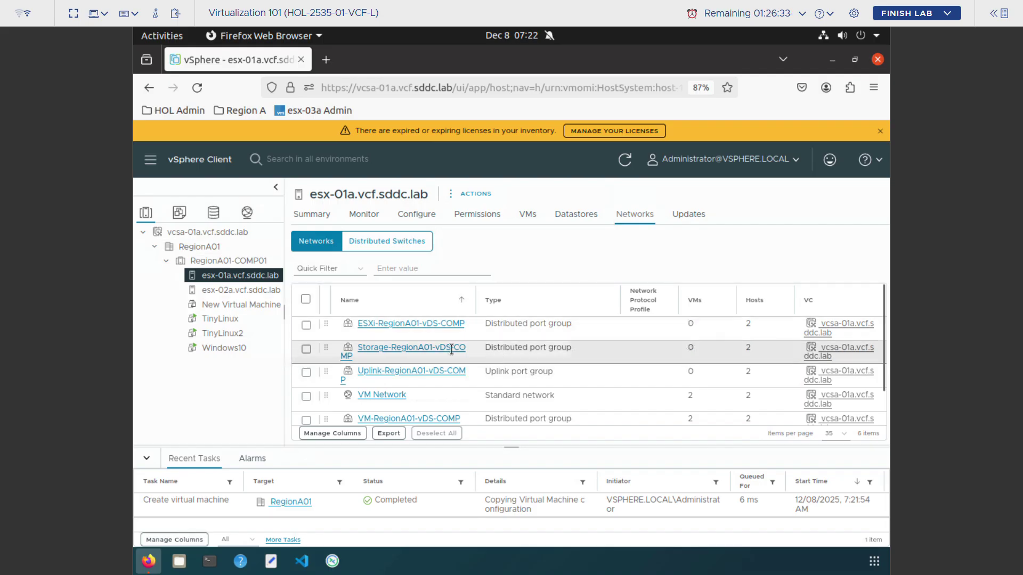
pyautogui.click(219, 306)
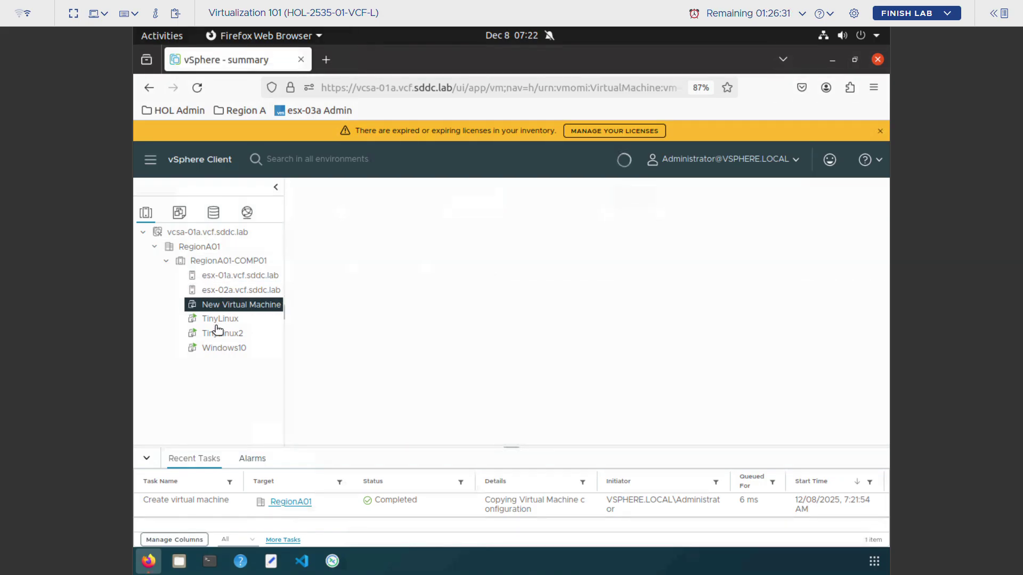
# Shut down TinyLinux via Power > Shut Down Guest OS, confirm, and close its web console tab.
pyautogui.click(227, 320)
pyautogui.rightClick(229, 324)
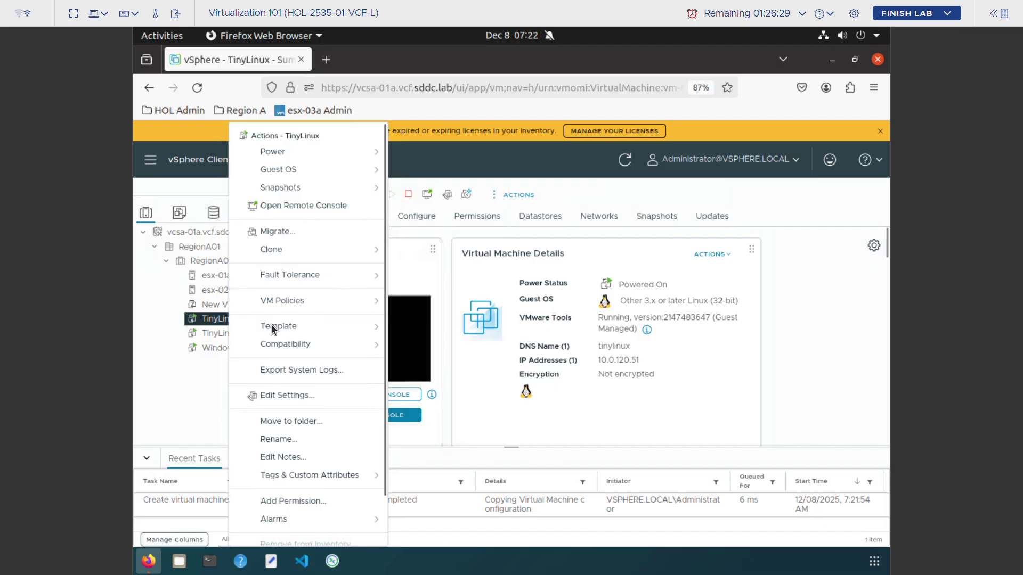
pyautogui.moveTo(368, 154)
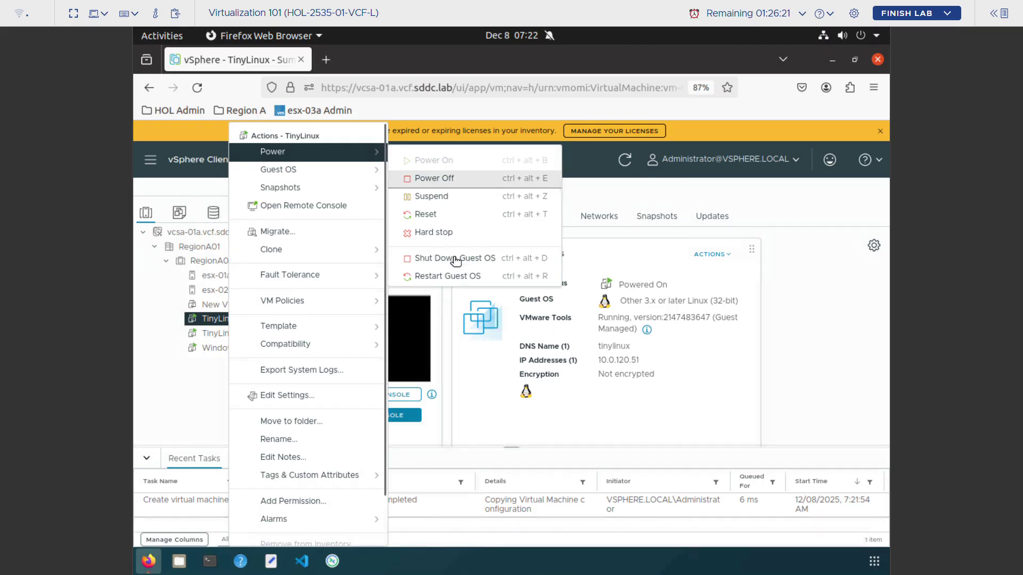
pyautogui.press('Down')
pyautogui.press('Down')
pyautogui.press('Down')
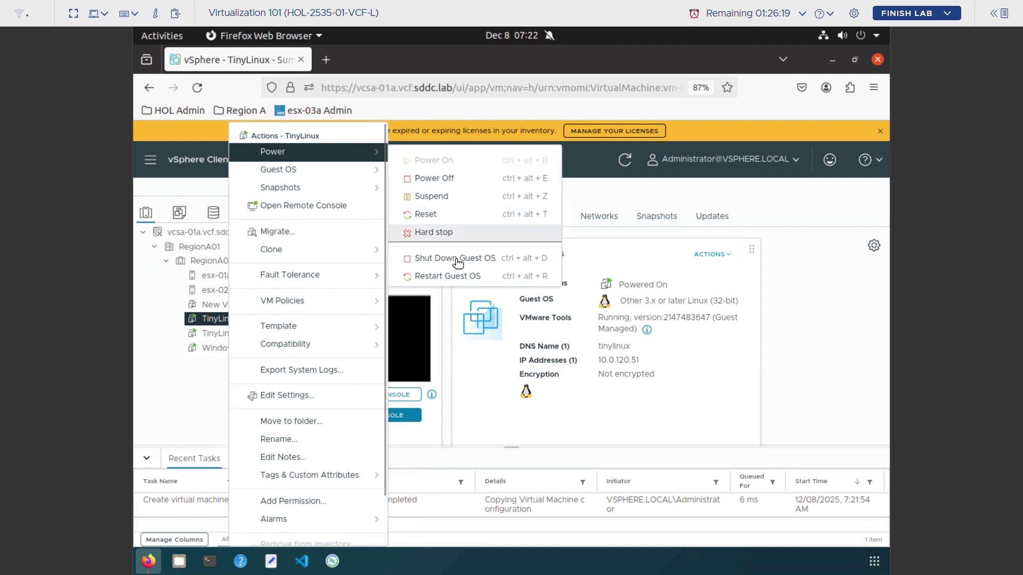
pyautogui.press('Down')
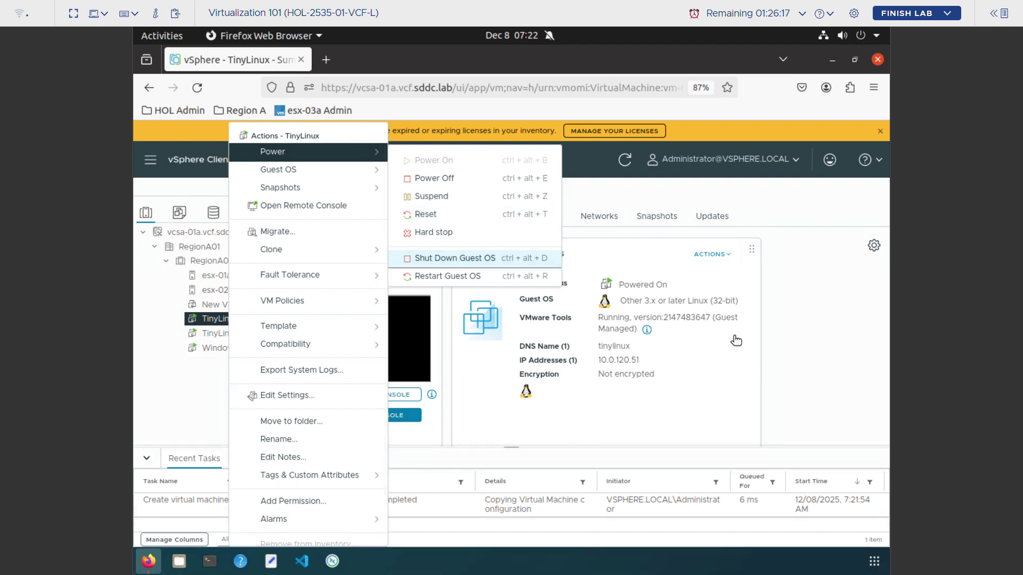
pyautogui.press('Return')
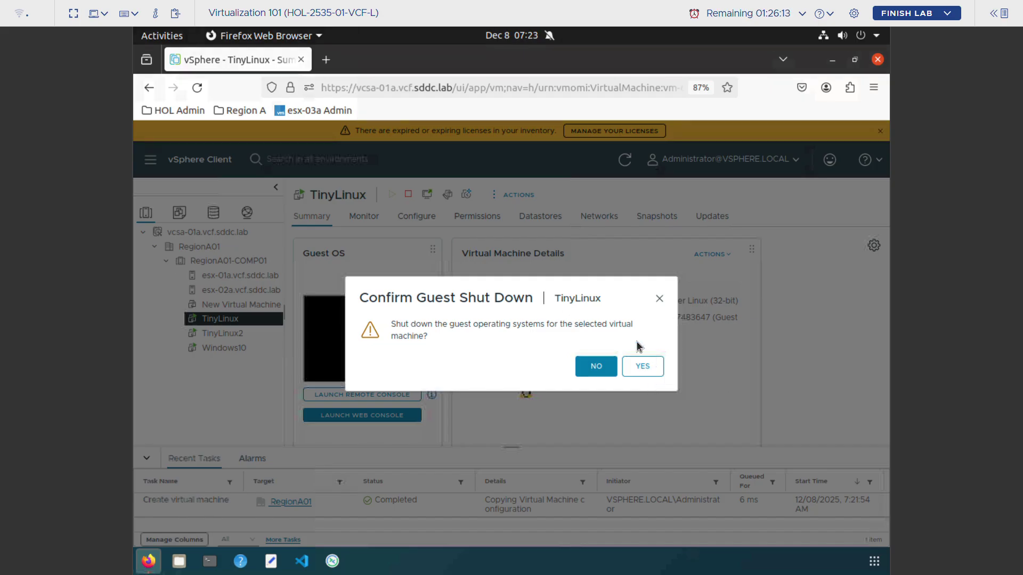
pyautogui.click(652, 367)
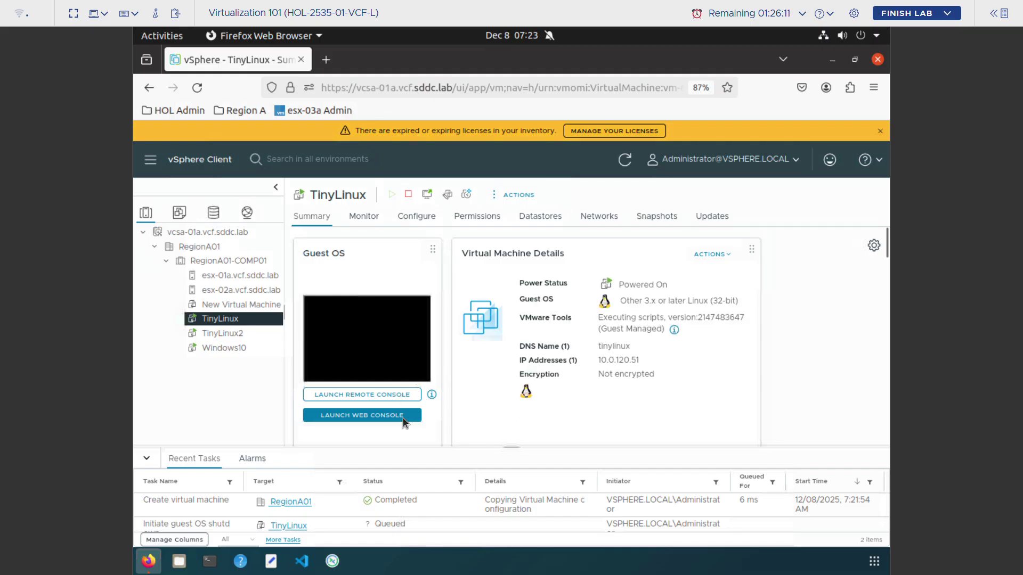
pyautogui.click(390, 420)
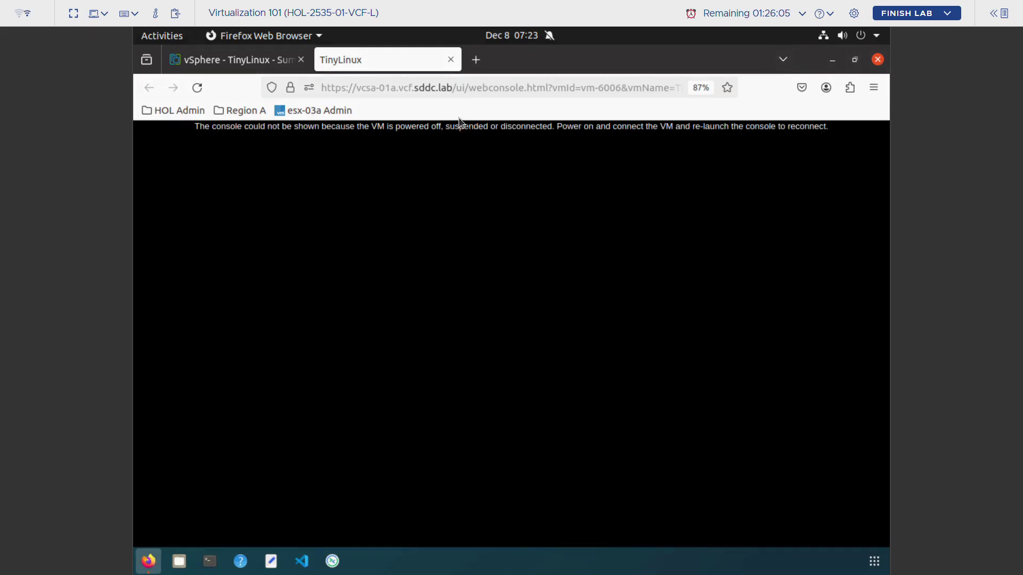
pyautogui.click(450, 60)
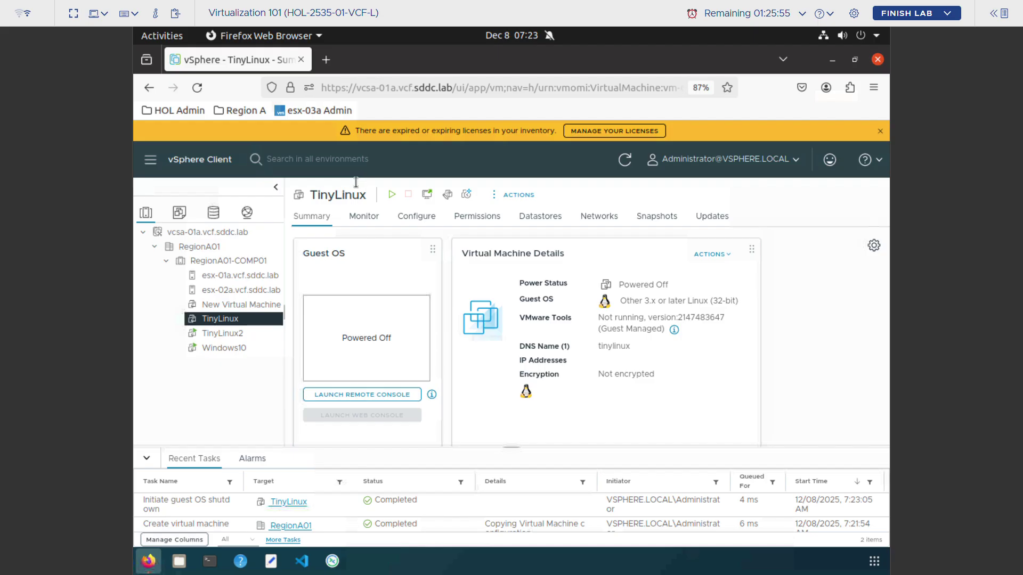
# Log in to the esx-03a host client from its bookmark with the saved root login; briefly open a terminal.
pyautogui.click(327, 59)
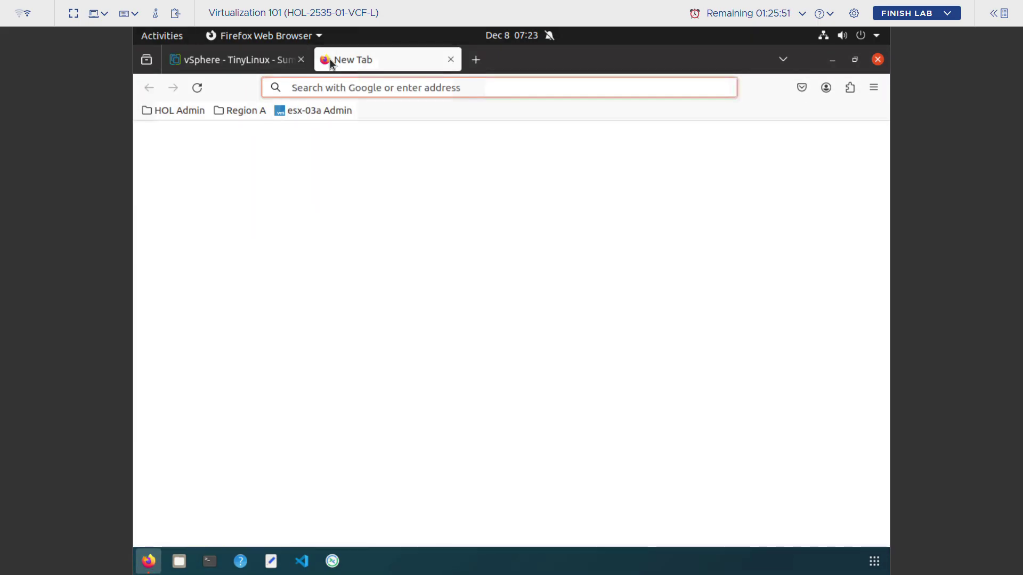
pyautogui.click(328, 112)
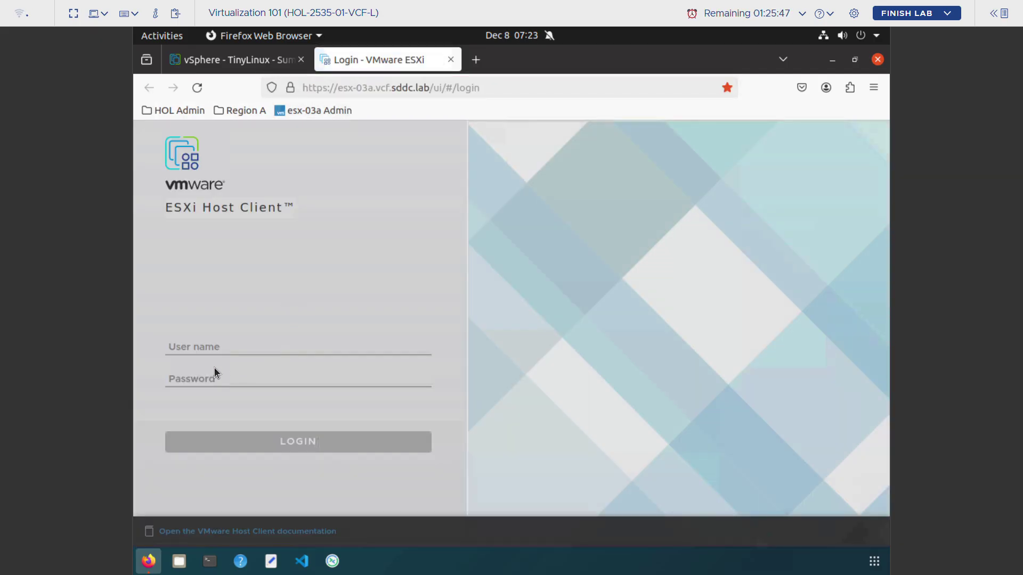
pyautogui.click(201, 347)
pyautogui.click(201, 347)
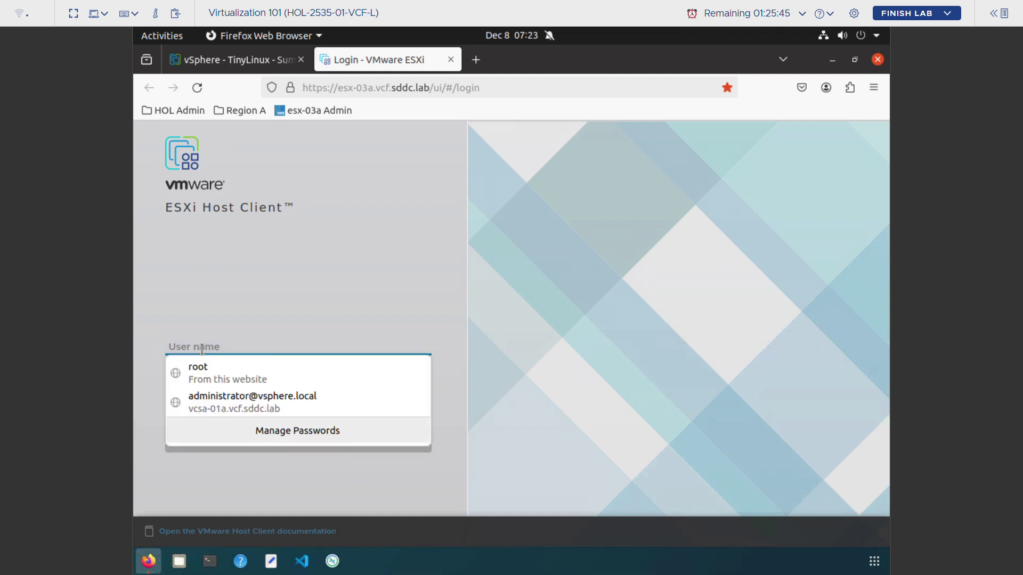
pyautogui.click(212, 373)
pyautogui.click(255, 440)
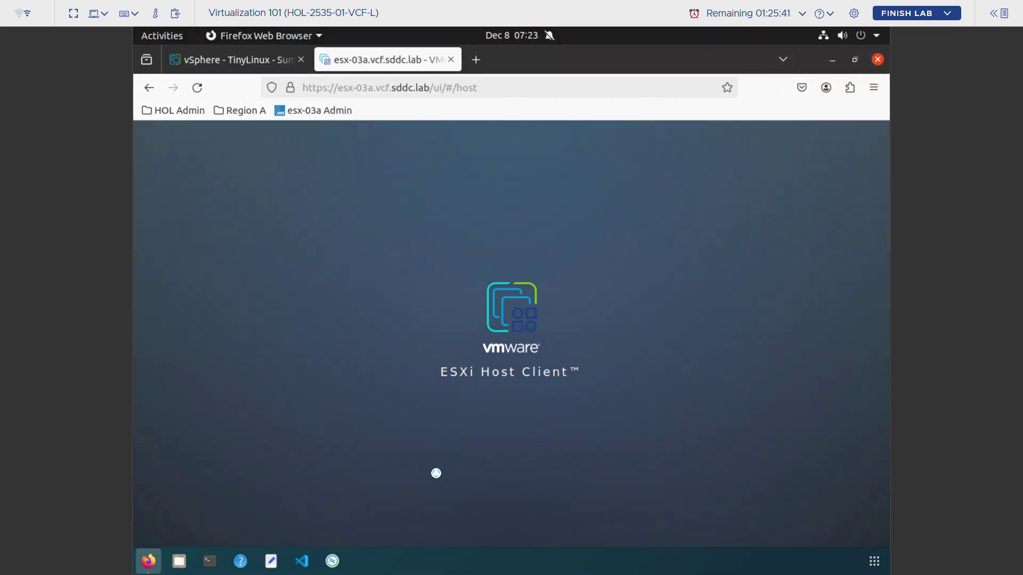
pyautogui.click(211, 561)
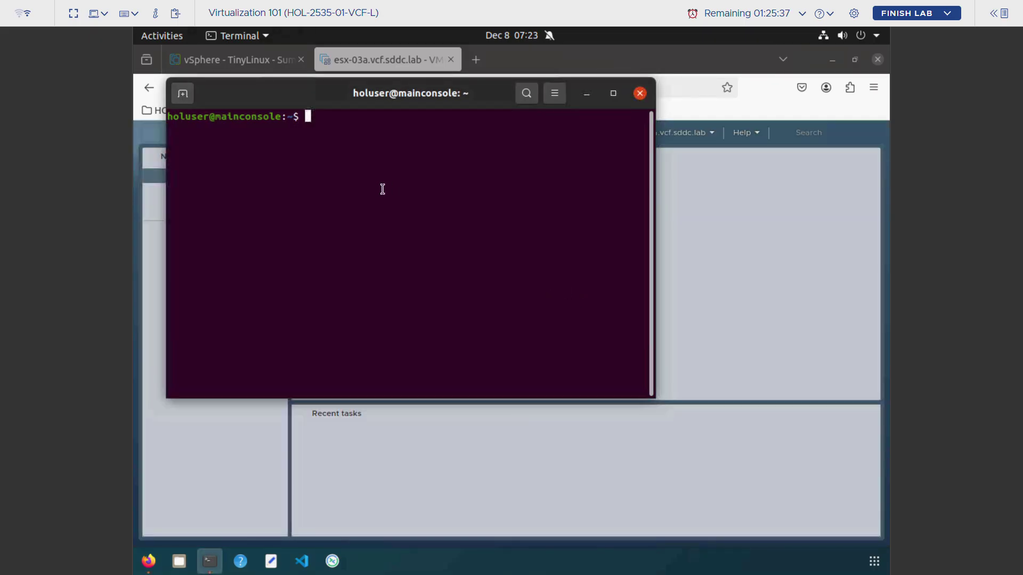
pyautogui.hotkey('ctrl', 'd')
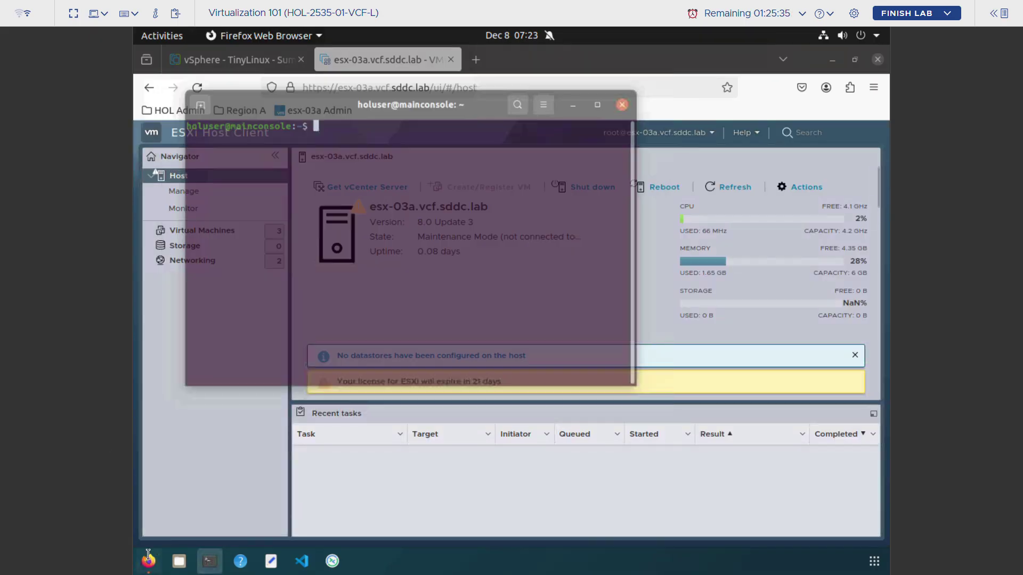
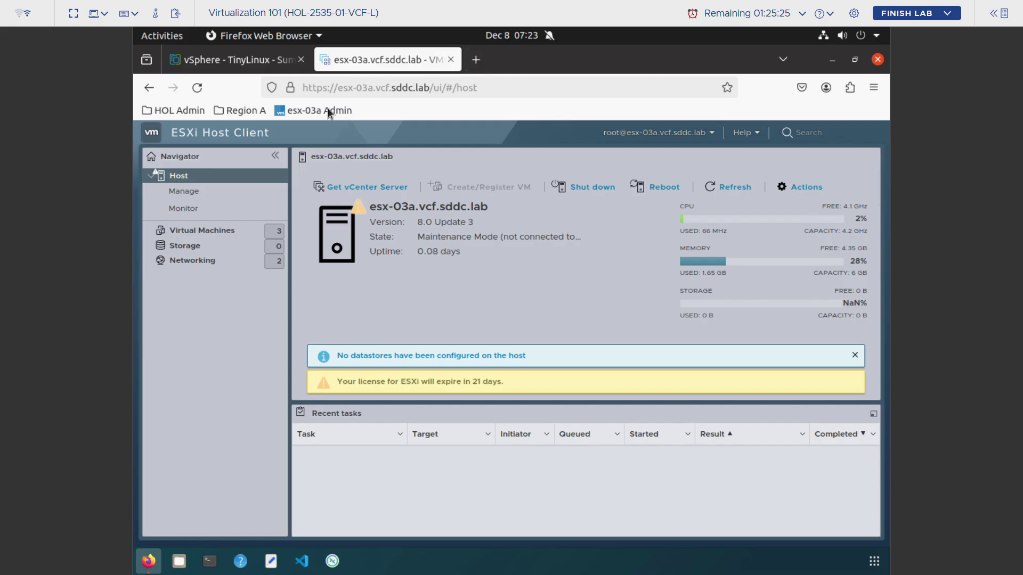
# Browse the host's Virtual Machines and Storage pages, ending on Networking's five vSwitch0 port groups.
pyautogui.click(213, 230)
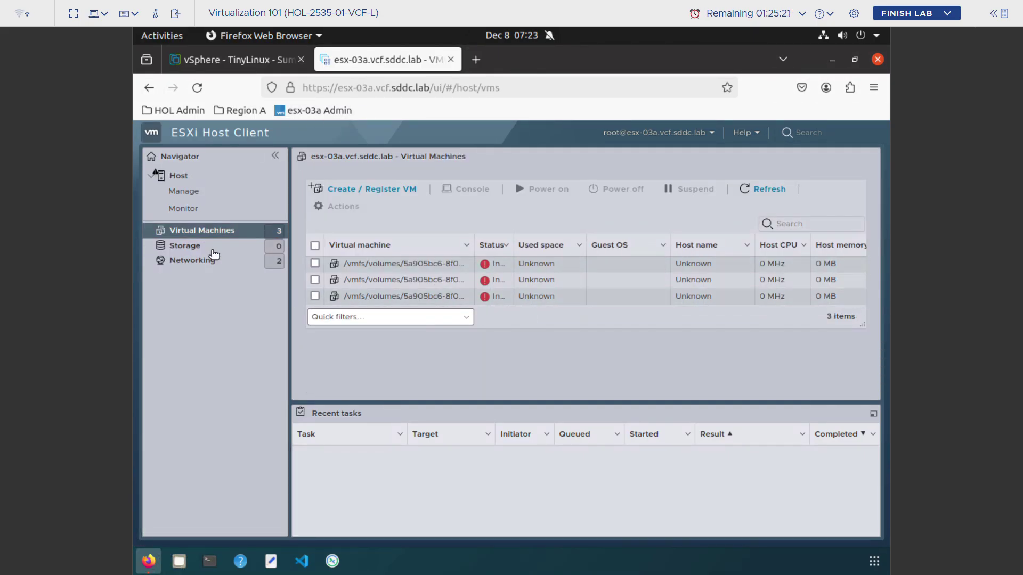
pyautogui.click(213, 251)
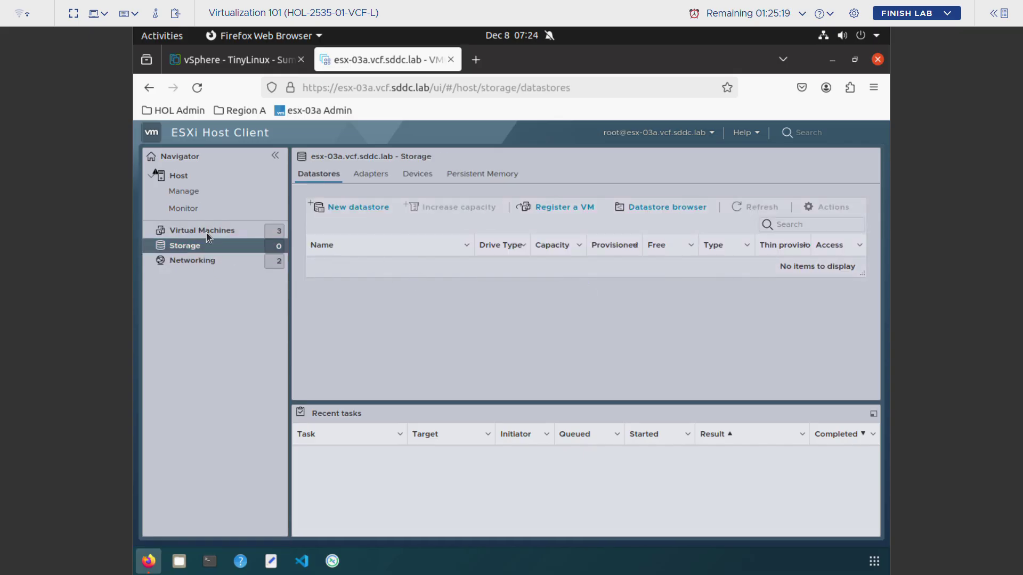
pyautogui.click(209, 232)
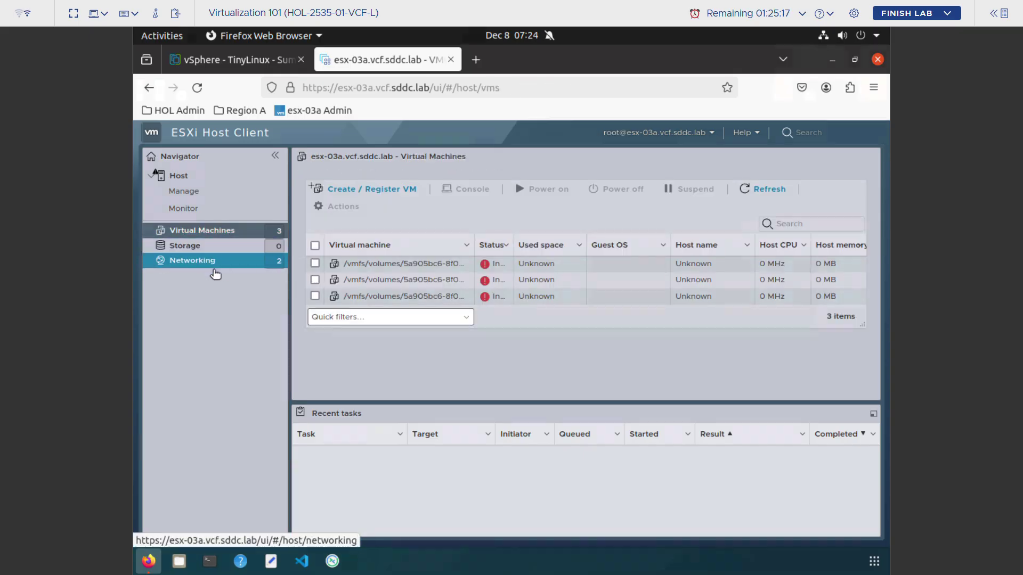
pyautogui.click(211, 263)
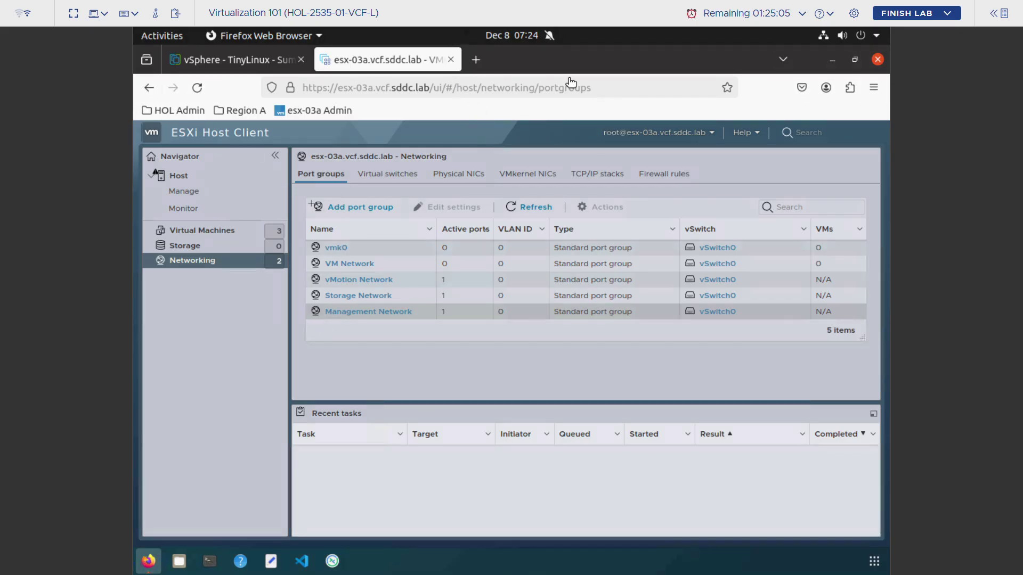
pyautogui.click(946, 13)
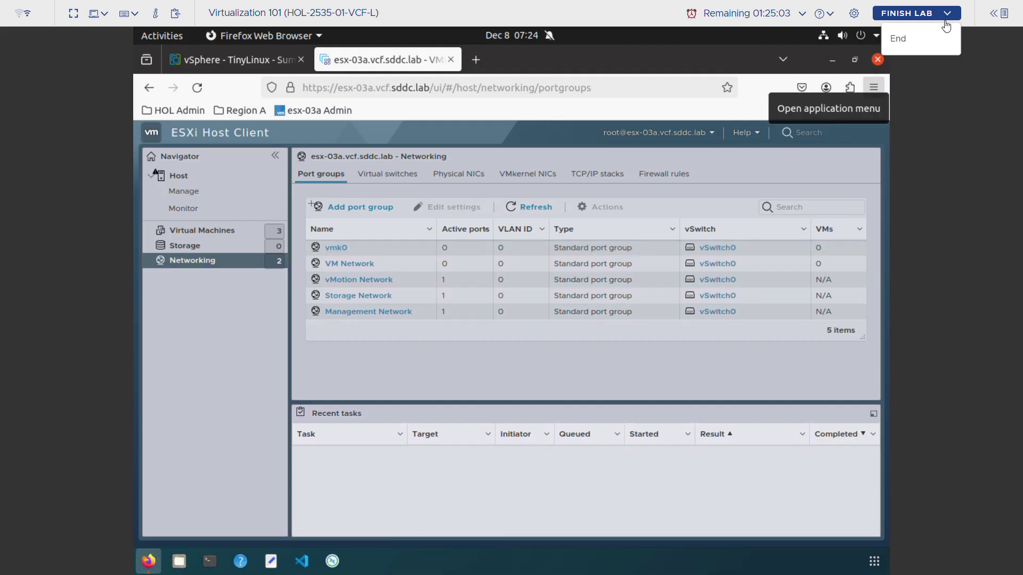
# End the Virtualization 101 lab, confirm it, and close the survey window.
pyautogui.click(917, 51)
pyautogui.click(597, 327)
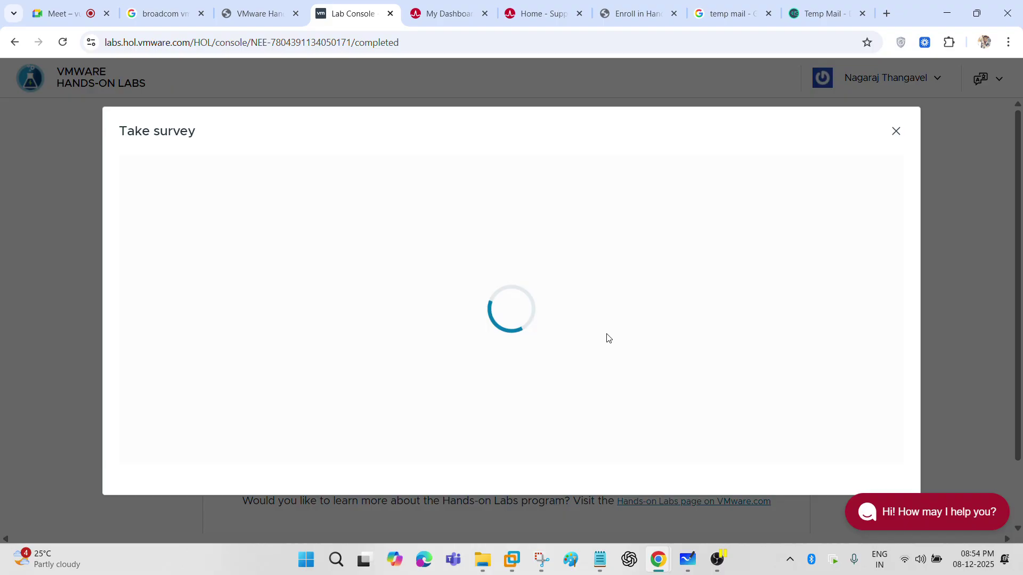
pyautogui.click(894, 132)
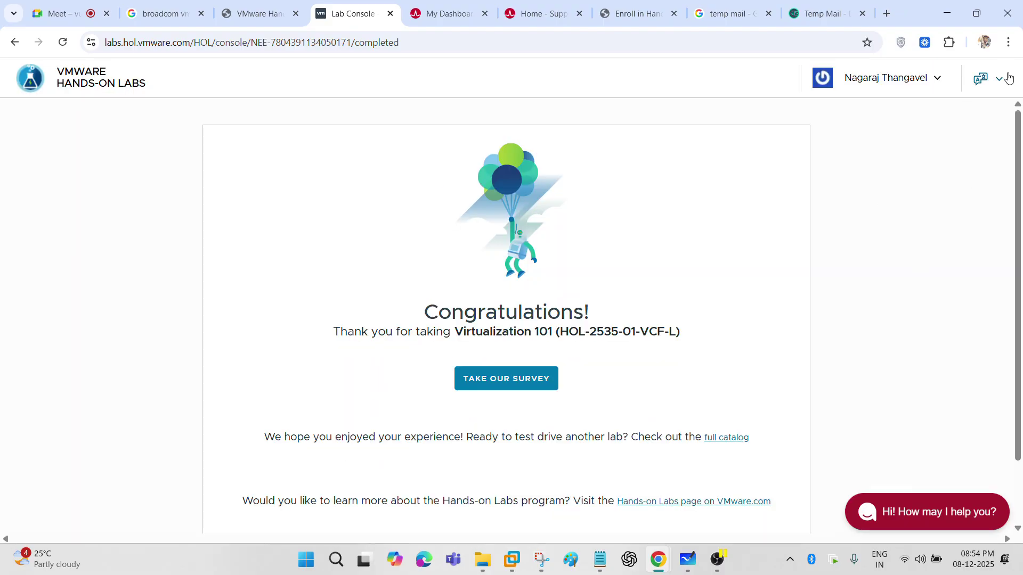
# Return to the Broadcom Hands-on Labs Access Request Workflow article, scrolled to its top.
pyautogui.click(259, 15)
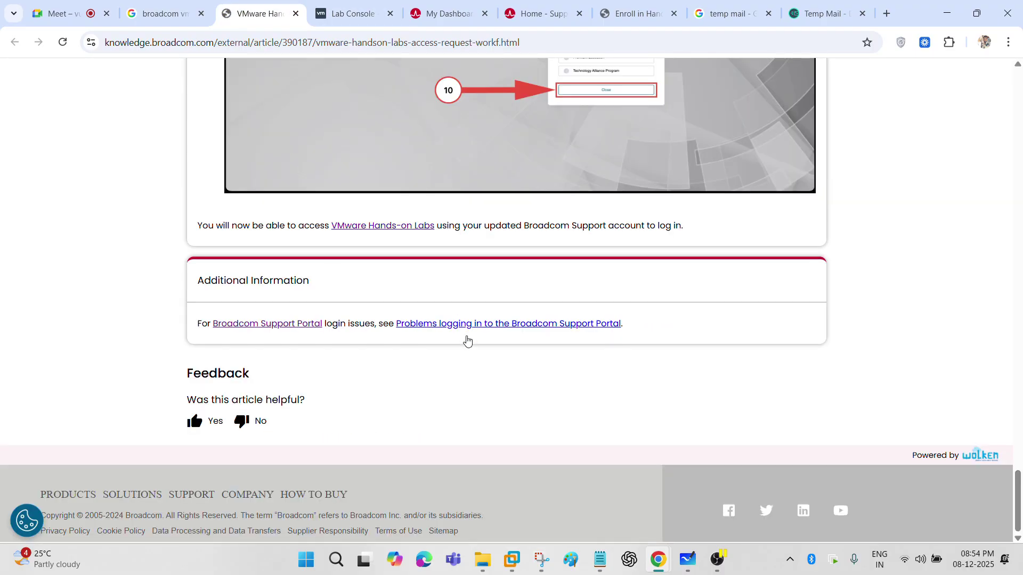
pyautogui.scroll(20, 467, 341)
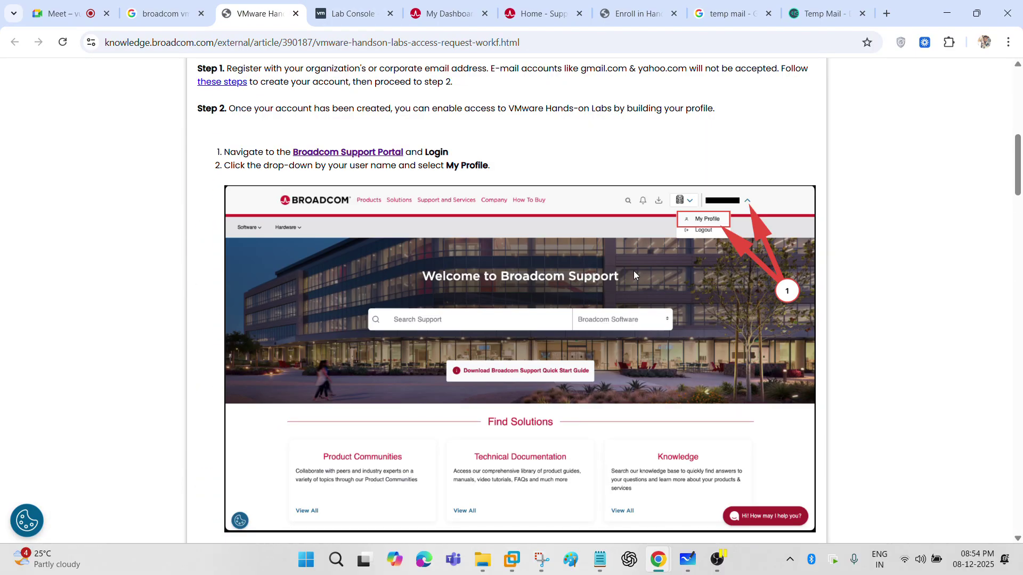
pyautogui.scroll(7, 634, 274)
# Copy the VMware Hands-on Labs link address and launch Firefox.
pyautogui.moveTo(687, 349); pyautogui.dragTo(577, 350)
pyautogui.rightClick(616, 359)
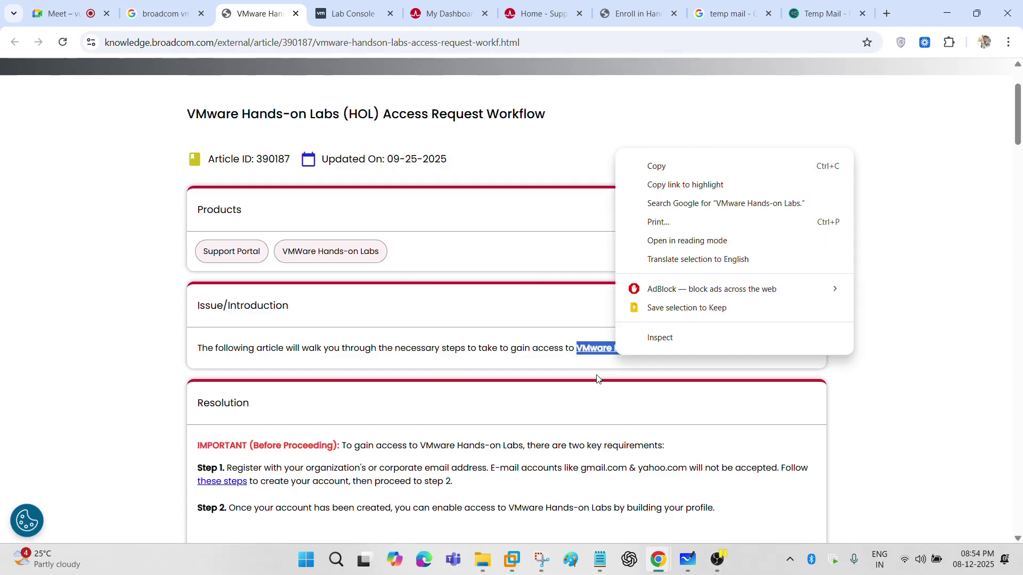
pyautogui.click(603, 359)
pyautogui.rightClick(602, 350)
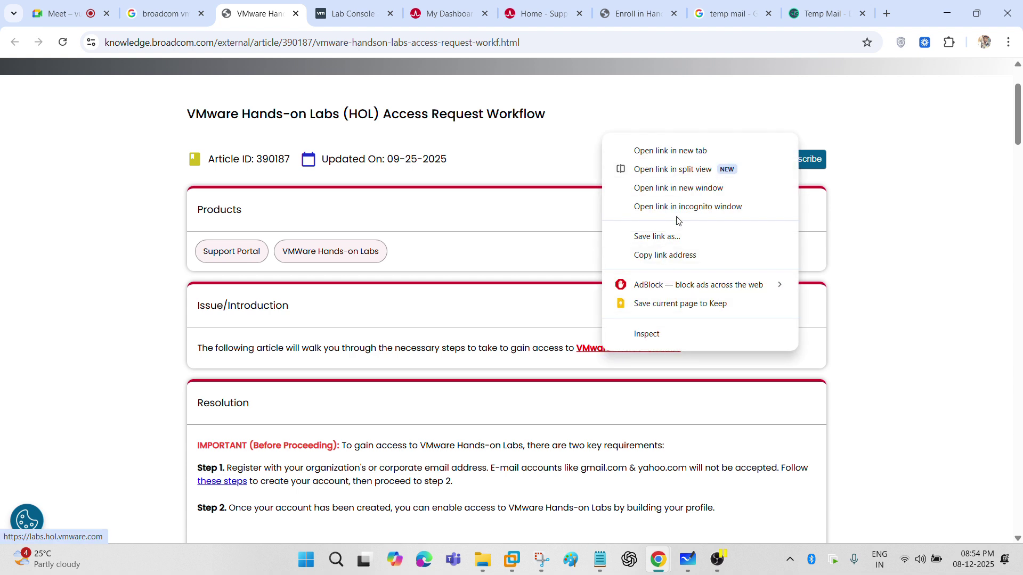
pyautogui.click(677, 259)
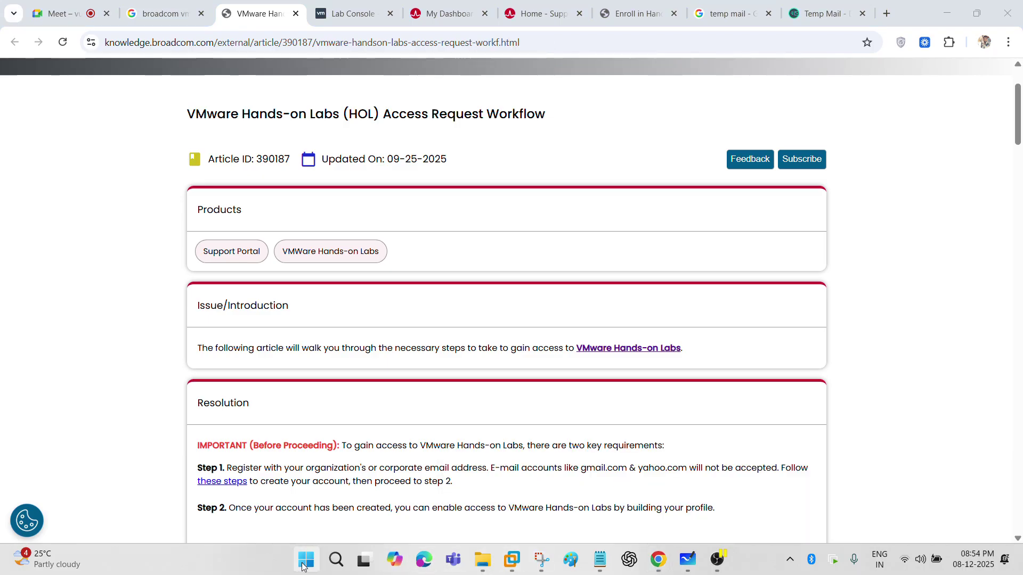
pyautogui.click(303, 564)
pyautogui.click(413, 277)
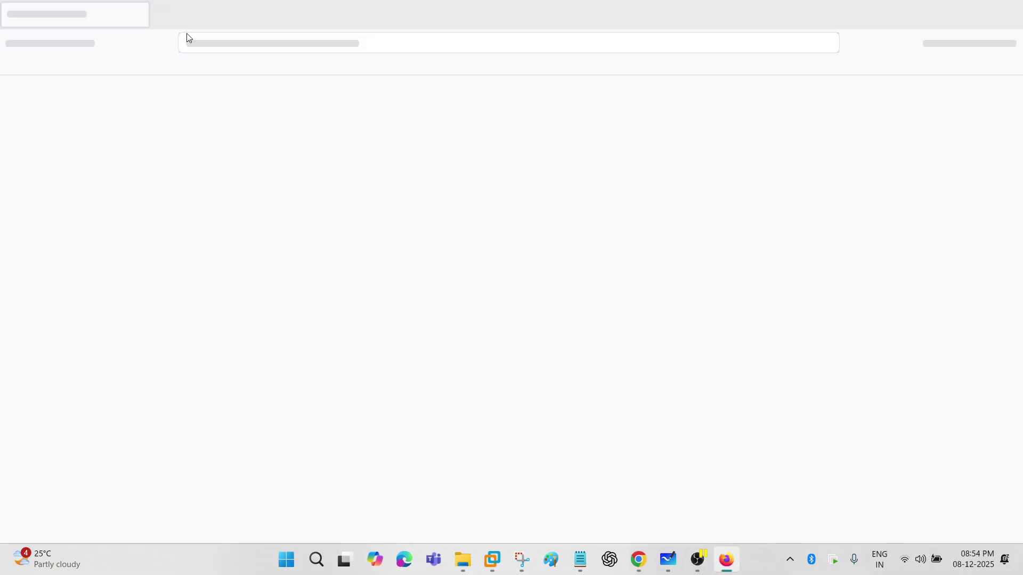
# Move the VMware tab into its own window and load labs.hol.vmware.com.
pyautogui.click(225, 45)
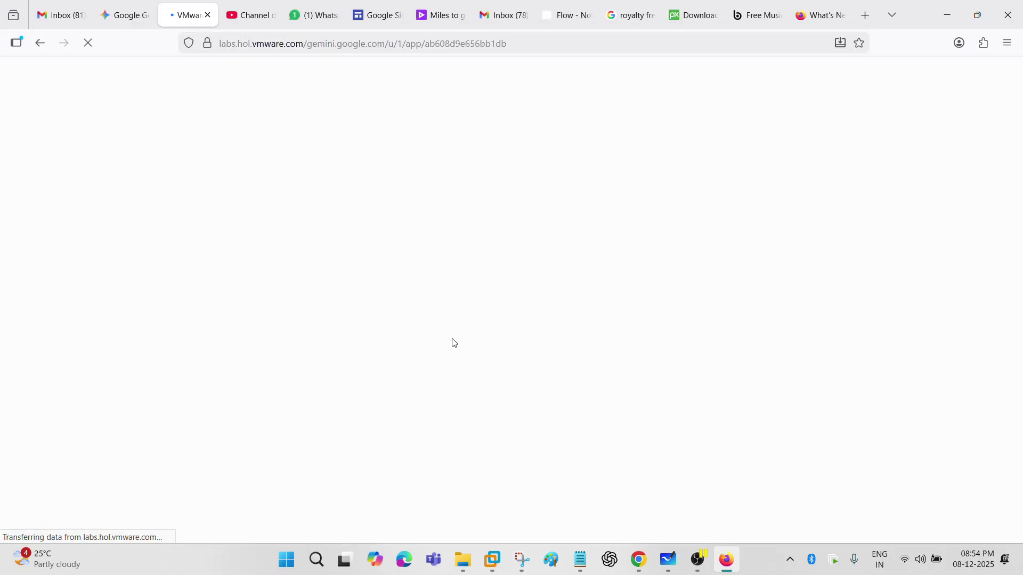
pyautogui.moveTo(178, 20); pyautogui.dragTo(194, 81)
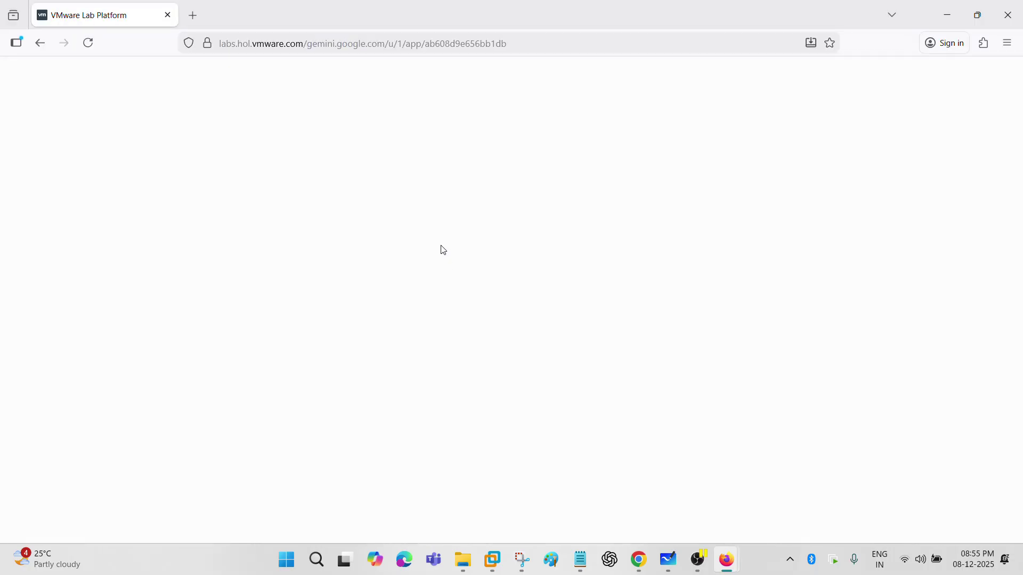
pyautogui.click(309, 42)
pyautogui.moveTo(308, 41); pyautogui.dragTo(216, 43)
pyautogui.press('BackSpace')
pyautogui.hotkey('ctrl', 'a')
pyautogui.press('BackSpace')
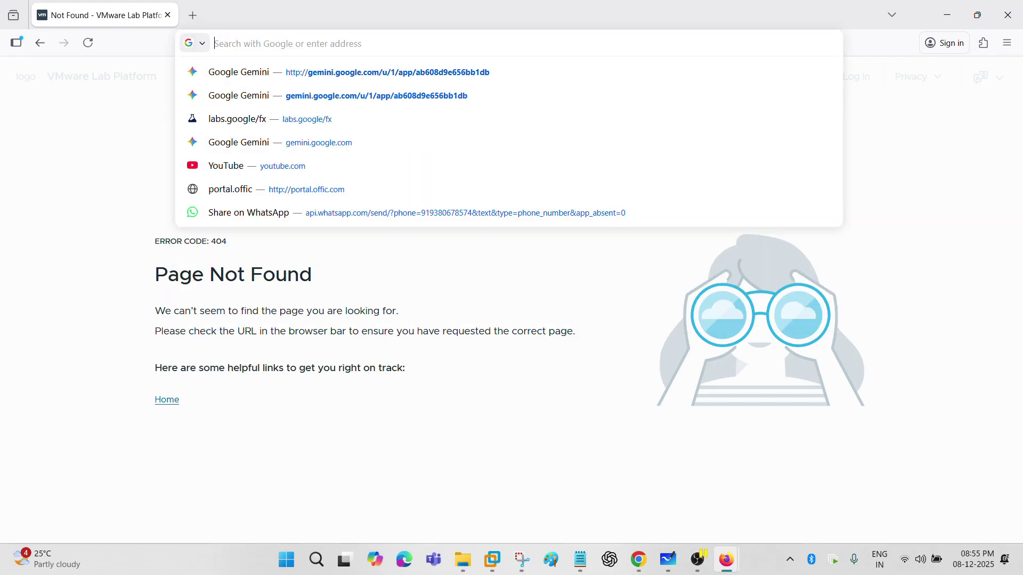
pyautogui.press('Return')
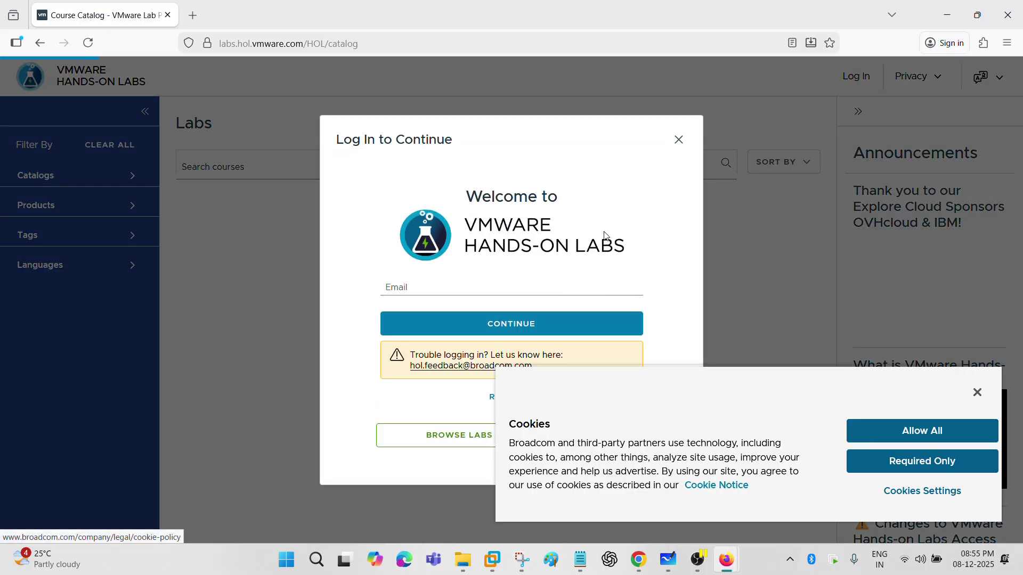
# Accept cookies, continue without logging in, and scroll through the public lab catalog.
pyautogui.click(926, 430)
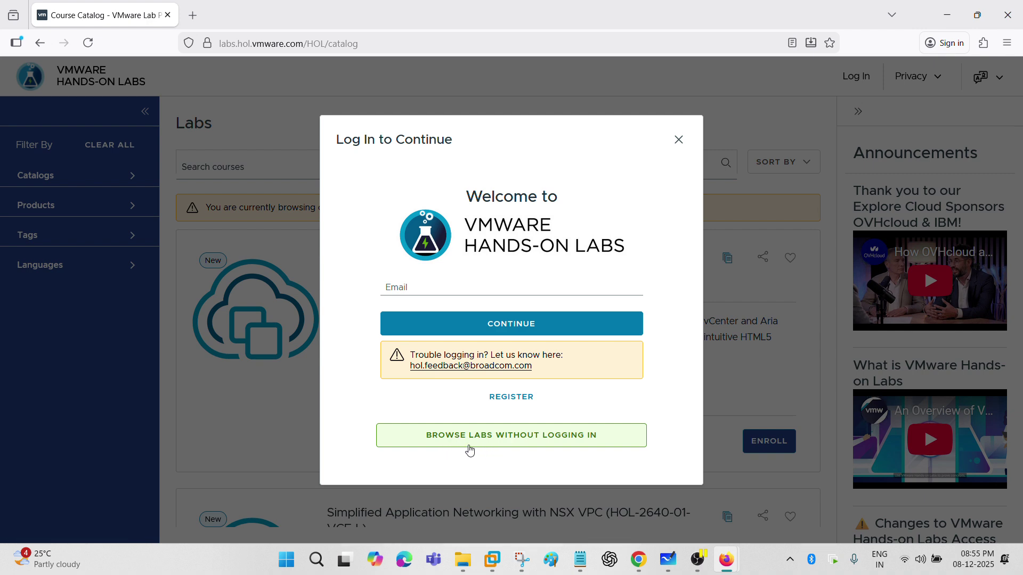
pyautogui.click(508, 444)
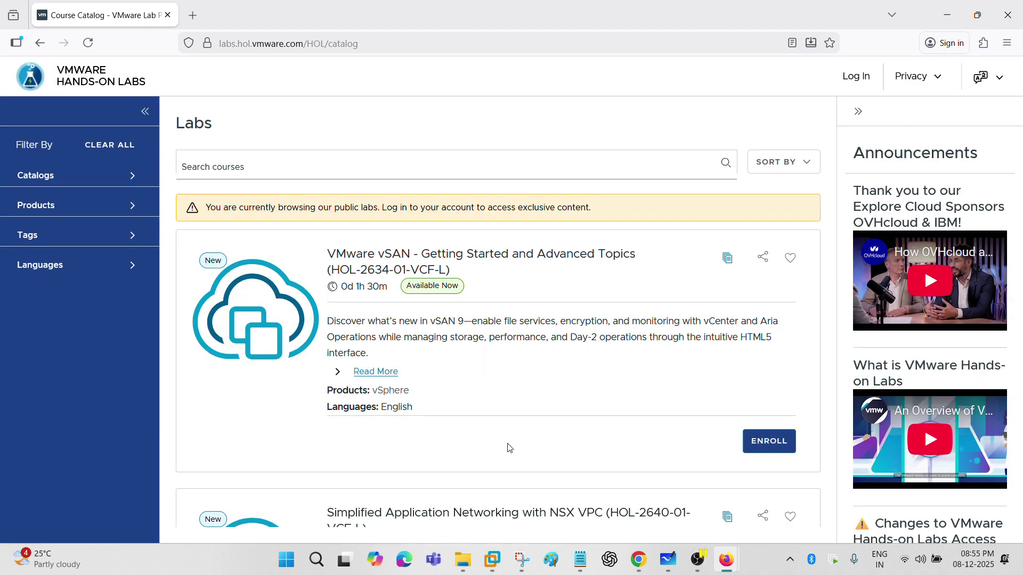
pyautogui.moveTo(207, 211); pyautogui.dragTo(616, 206)
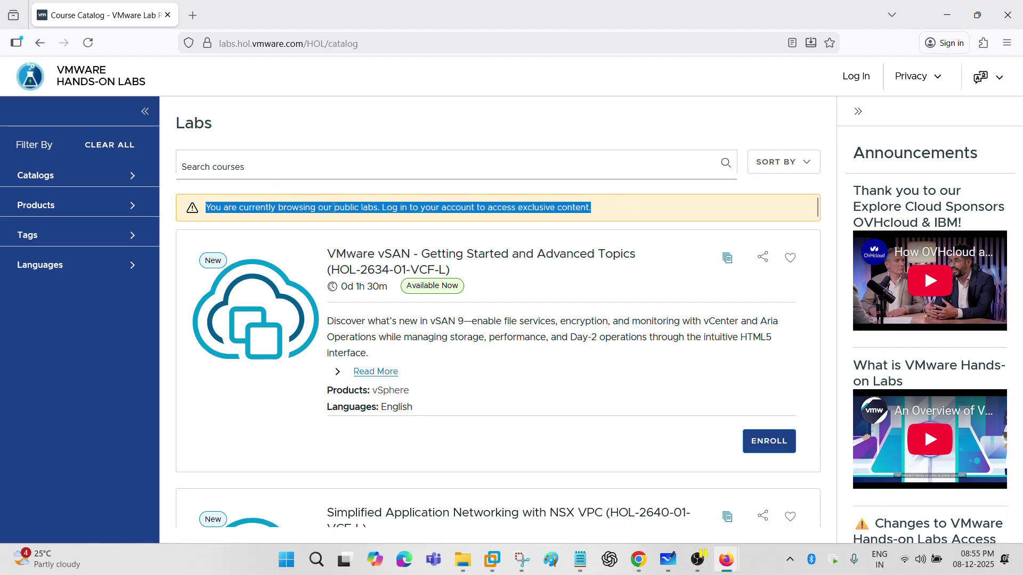
pyautogui.click(392, 211)
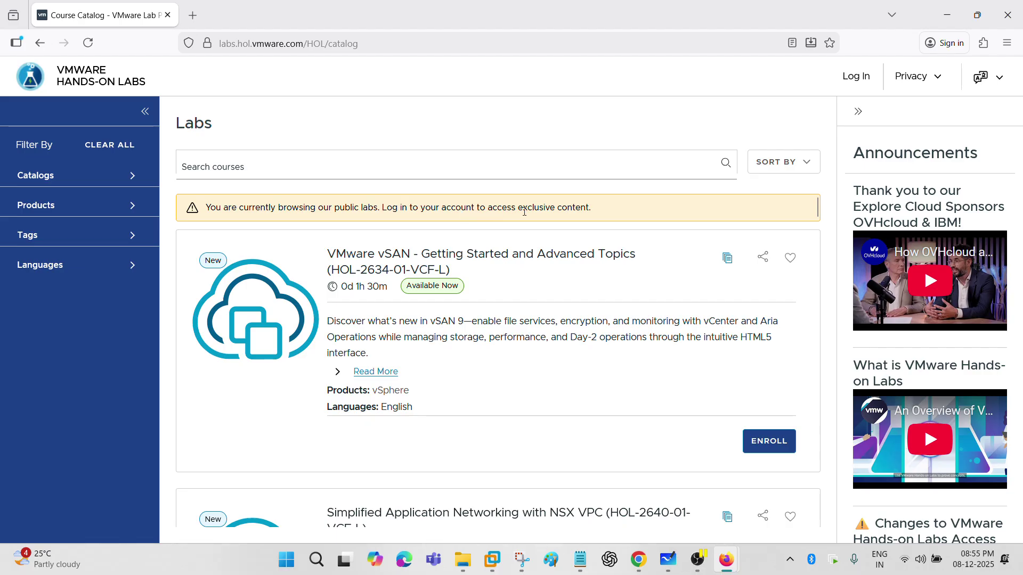
pyautogui.scroll(-3, 644, 243)
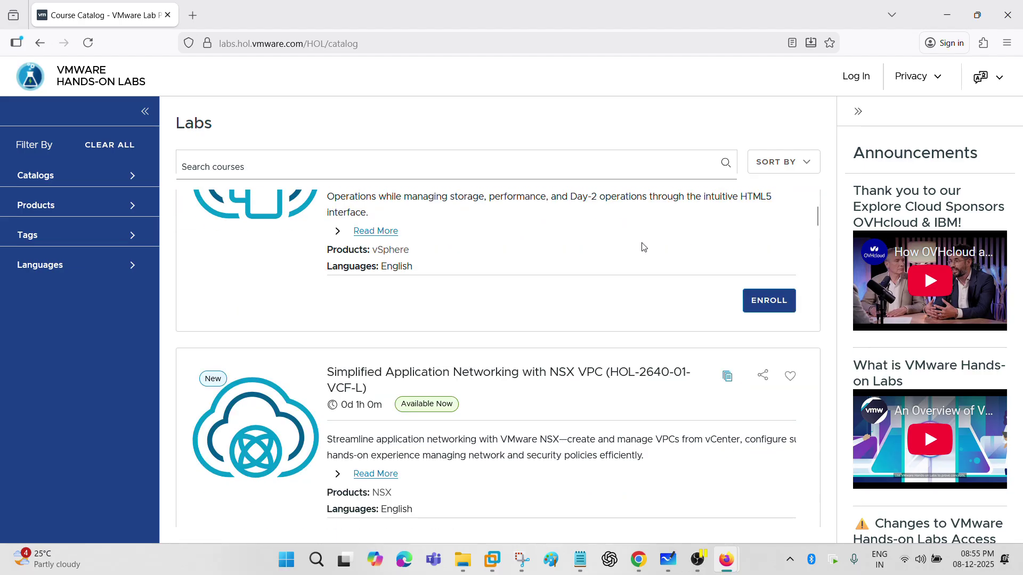
pyautogui.scroll(3, 642, 255)
pyautogui.scroll(-5, 598, 397)
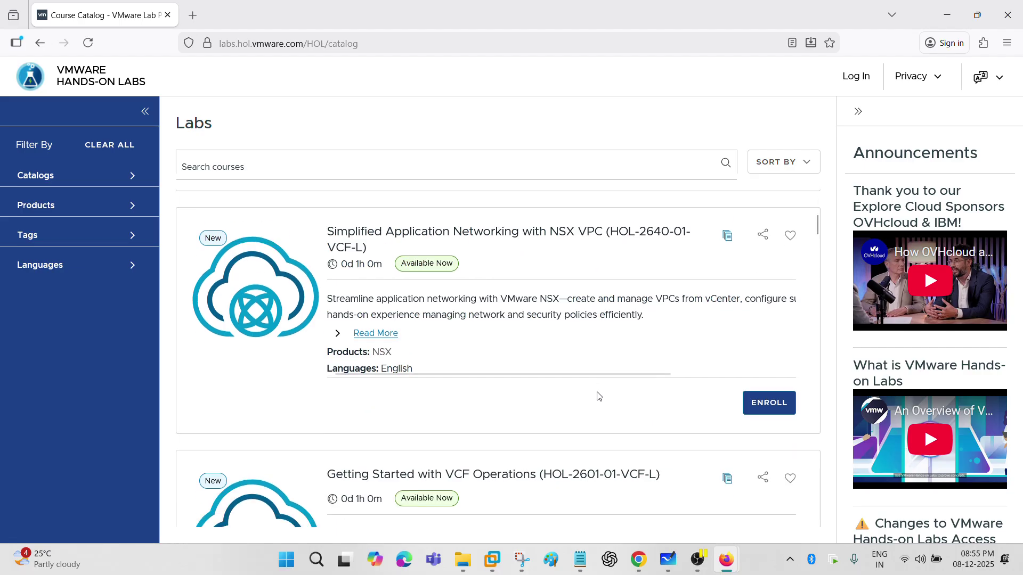
pyautogui.scroll(-12, 598, 394)
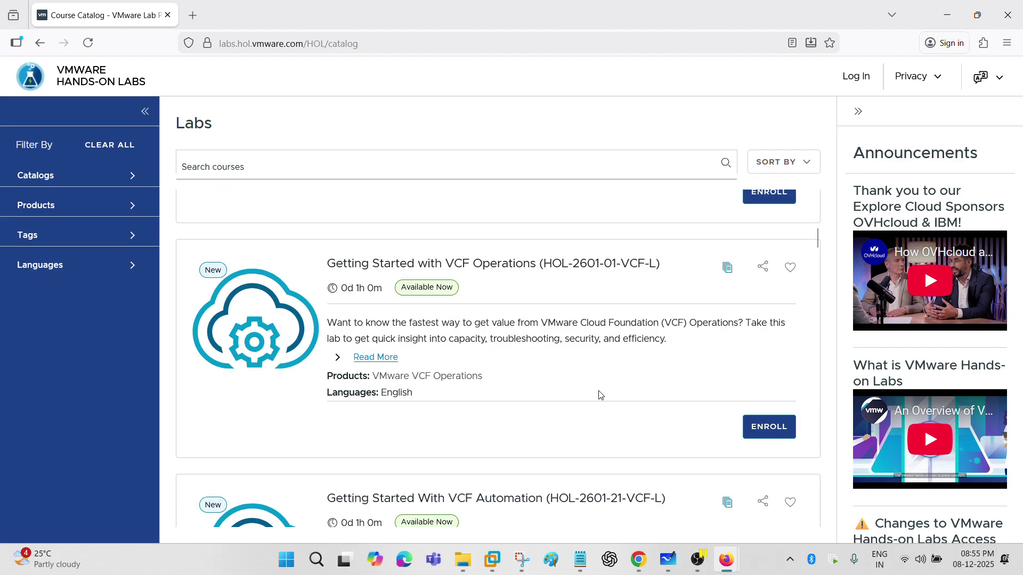
pyautogui.scroll(5, 598, 372)
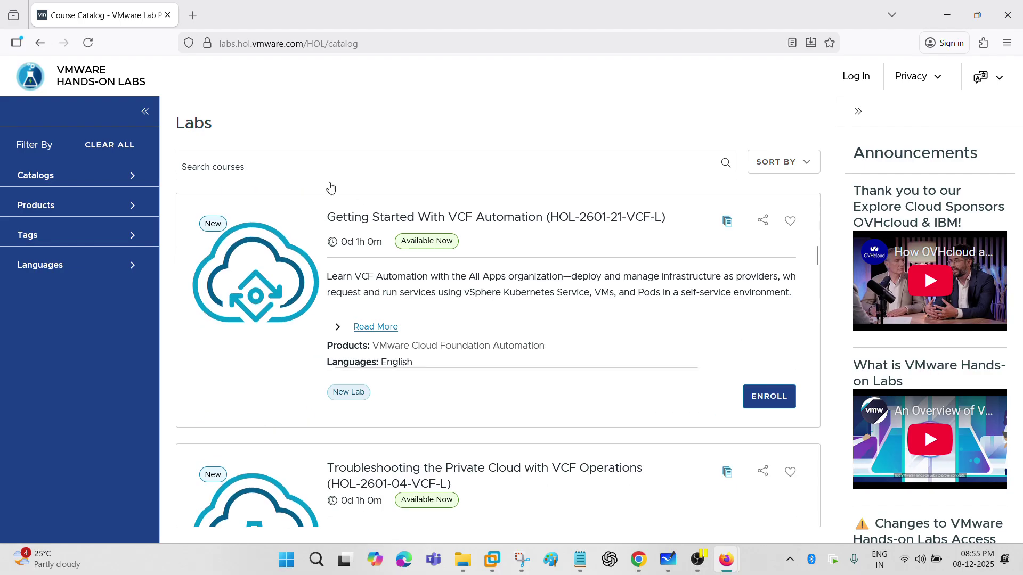
# Search the lab catalog for vcenter.
pyautogui.click(248, 169)
pyautogui.write('v')
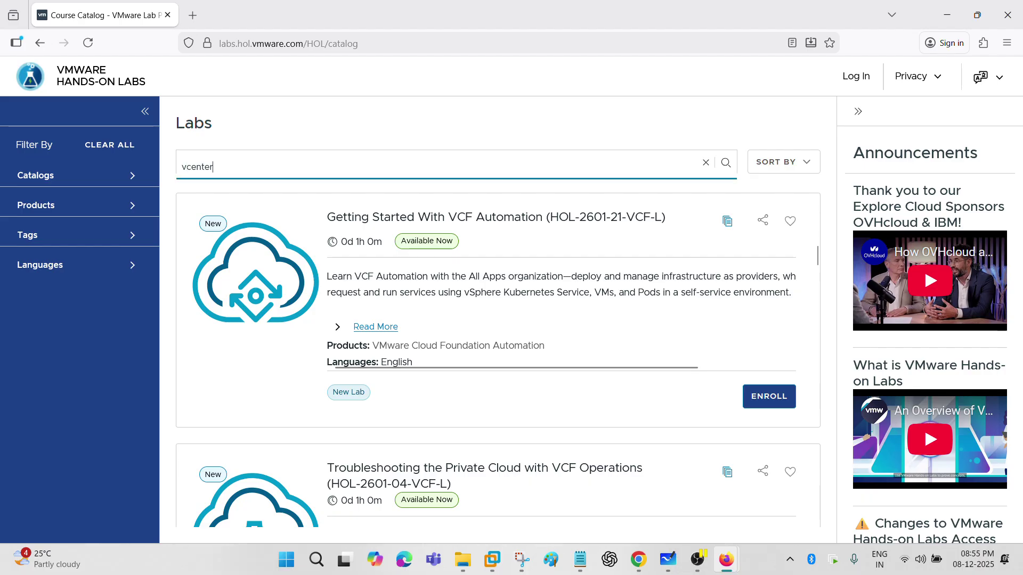
pyautogui.write('center')
pyautogui.press('Return')
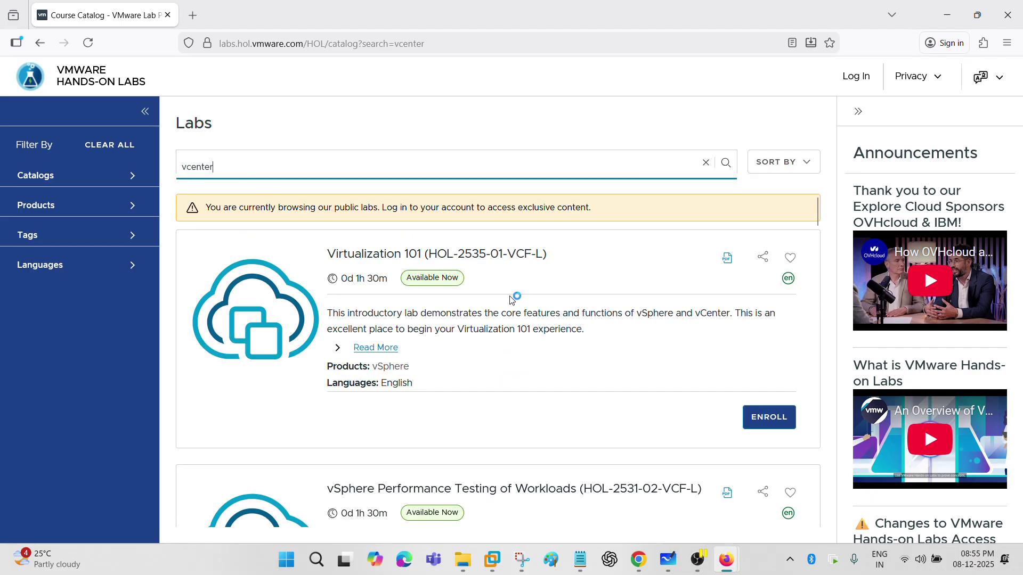
# Try enrolling in Virtualization 101 twice, dismissing the login prompt each time.
pyautogui.click(767, 419)
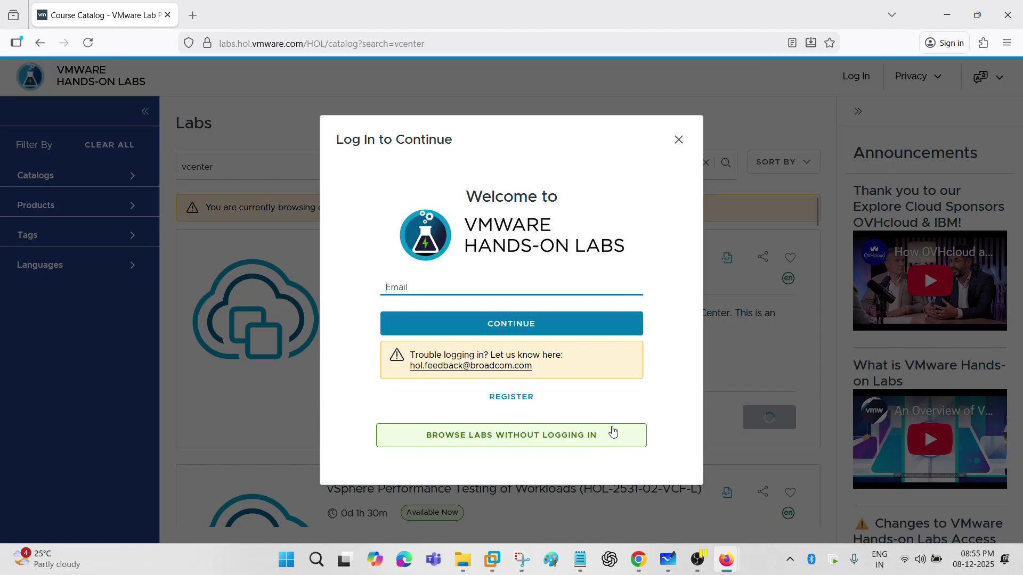
pyautogui.click(511, 436)
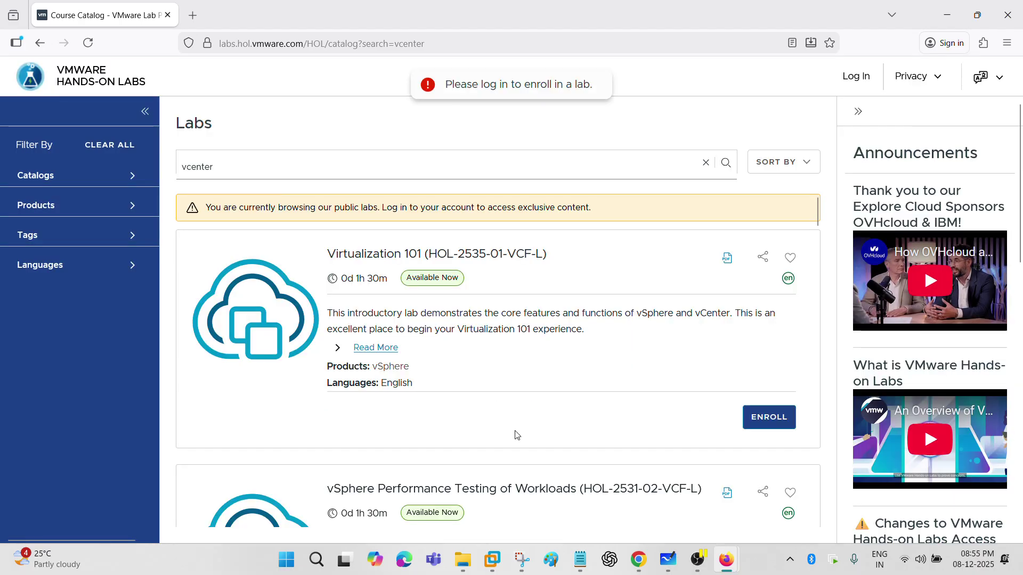
pyautogui.moveTo(460, 94); pyautogui.dragTo(605, 109)
pyautogui.click(776, 422)
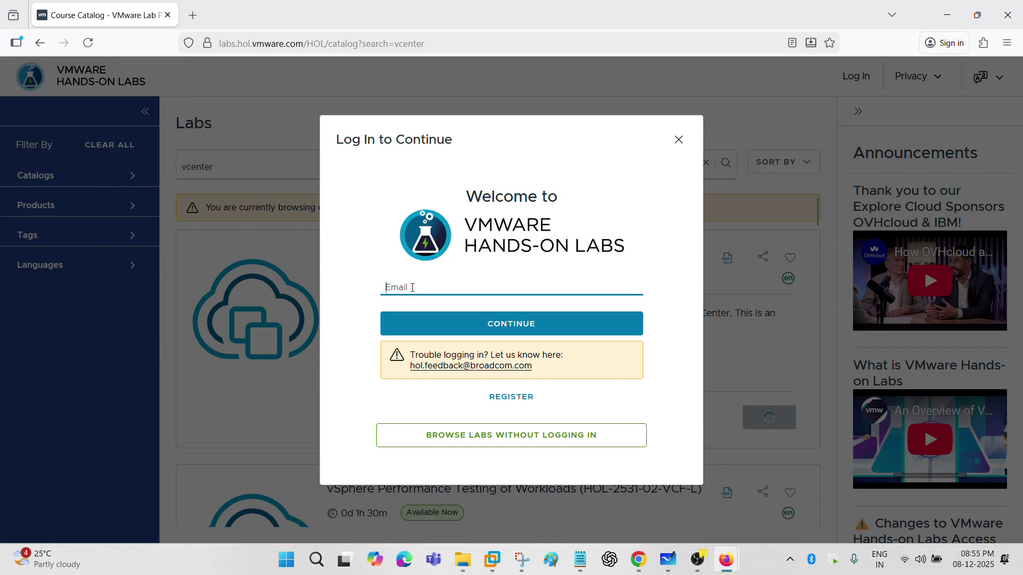
pyautogui.click(412, 288)
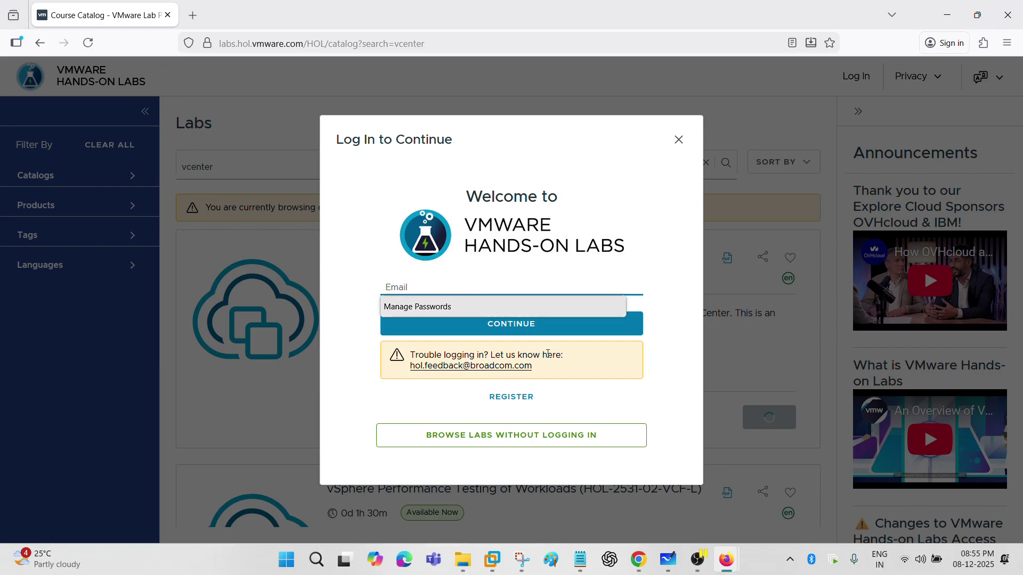
pyautogui.click(454, 438)
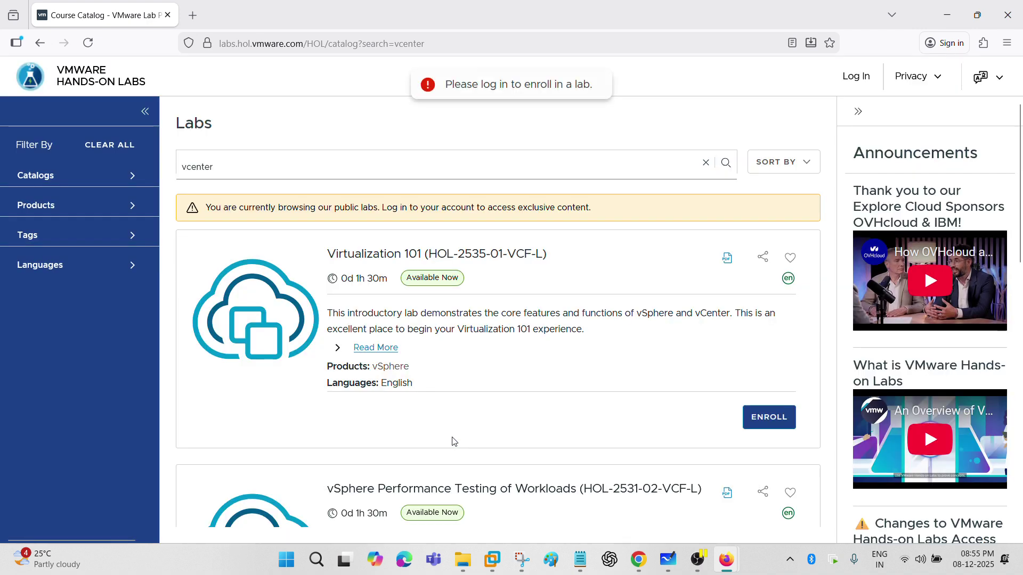
pyautogui.moveTo(458, 101); pyautogui.dragTo(347, 137)
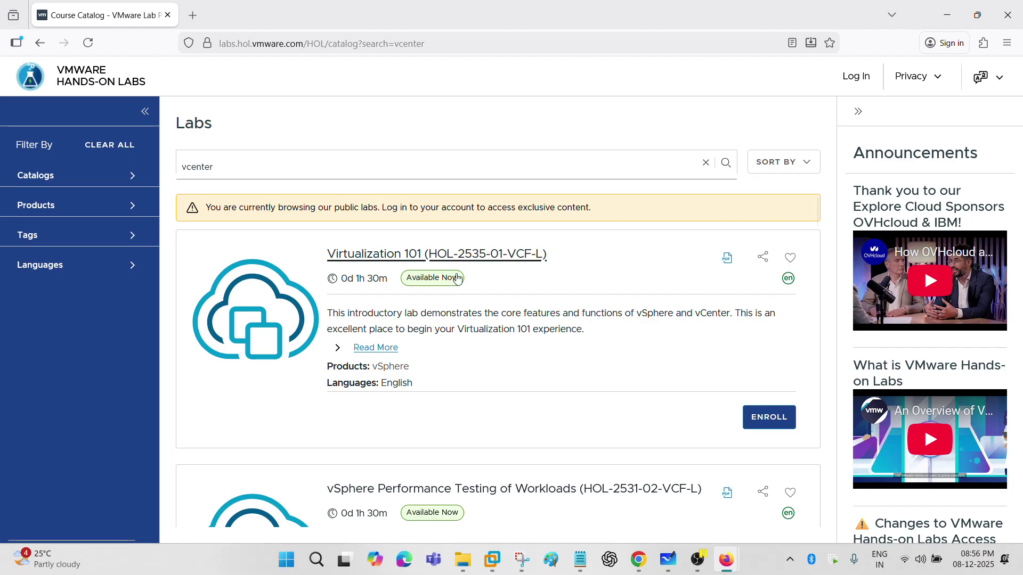
# Replace the catalog search term with srm and run the search.
pyautogui.doubleClick(188, 166)
pyautogui.write('srm')
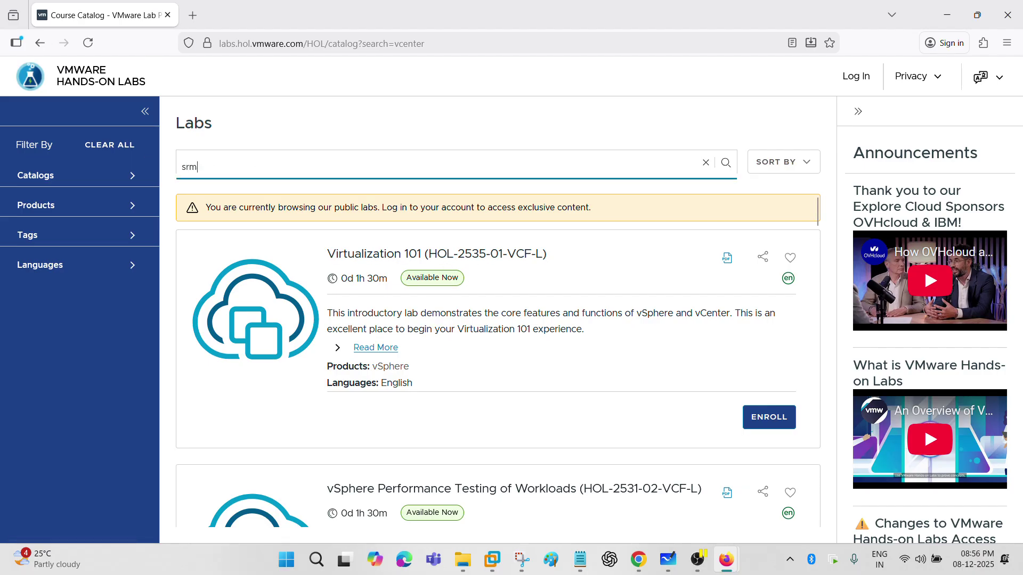
pyautogui.press('Return')
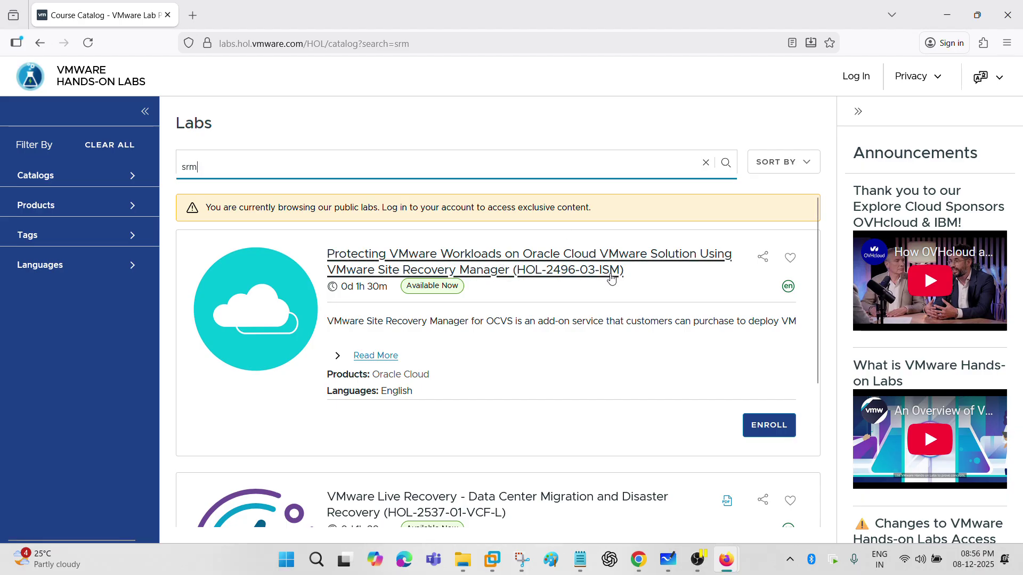
# Change the search to san and review the vDefend Firewall results.
pyautogui.doubleClick(216, 173)
pyautogui.write('san')
pyautogui.press('Return')
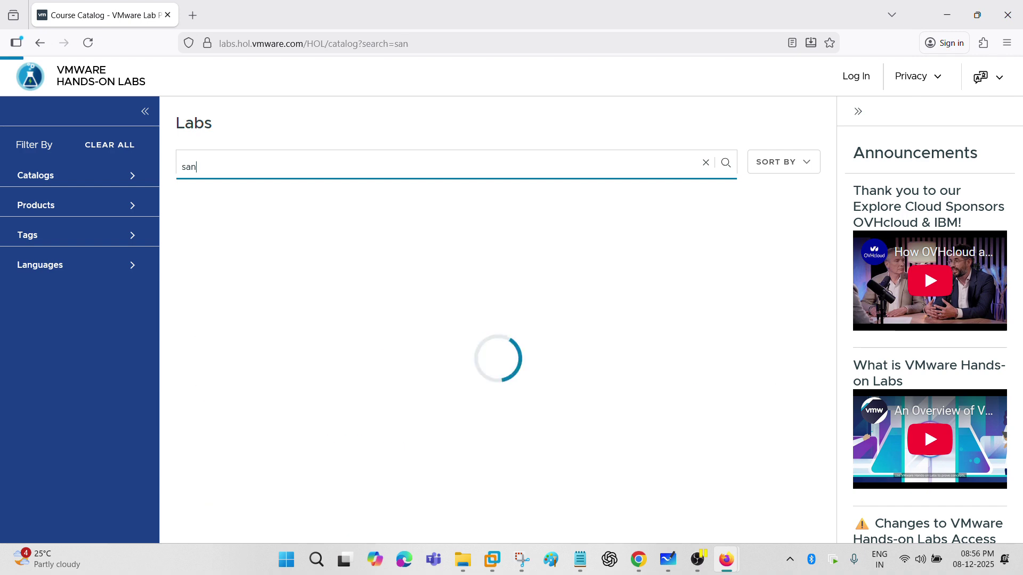
pyautogui.moveTo(313, 252); pyautogui.dragTo(557, 394)
pyautogui.scroll(-5, 541, 421)
pyautogui.scroll(5, 536, 423)
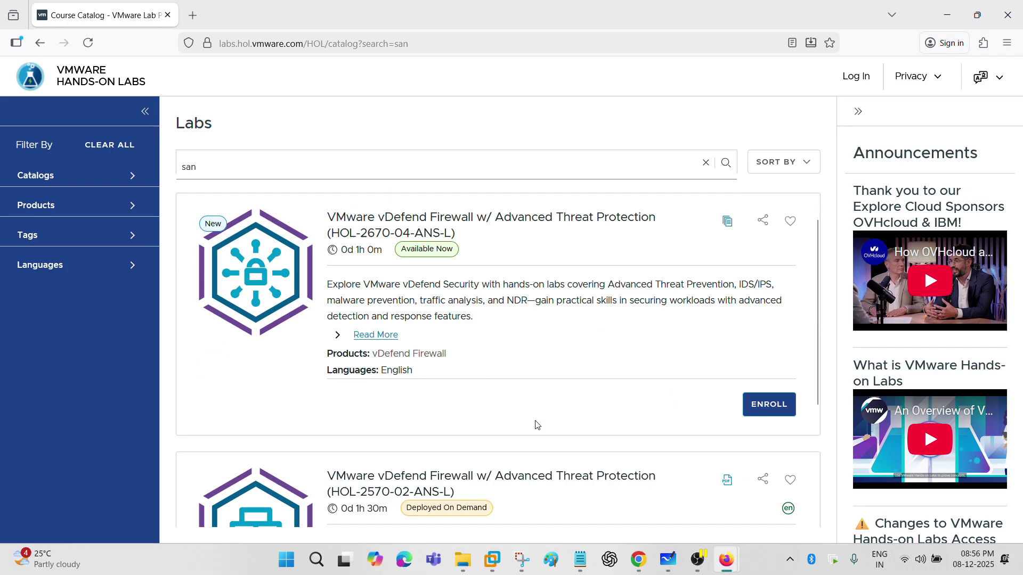